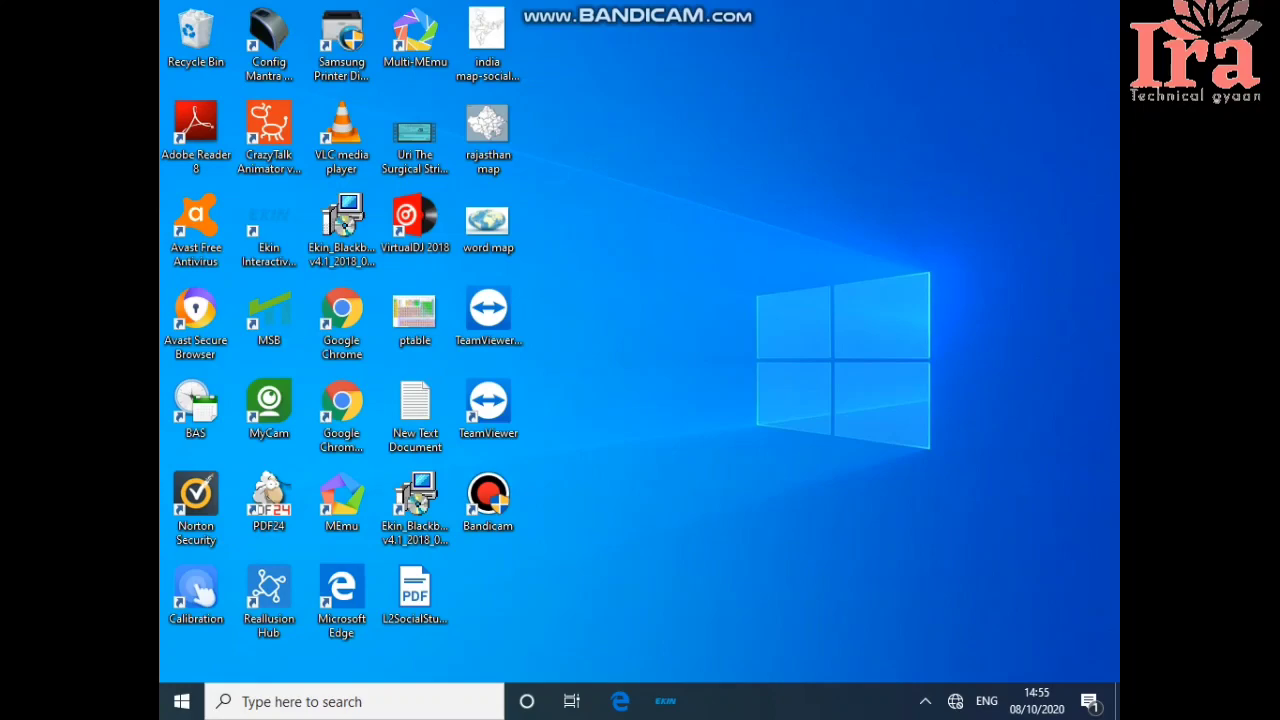
Step: Launch Microsoft Office PowerPoint 2007 from the installed Microsoft Office programs
key("super")
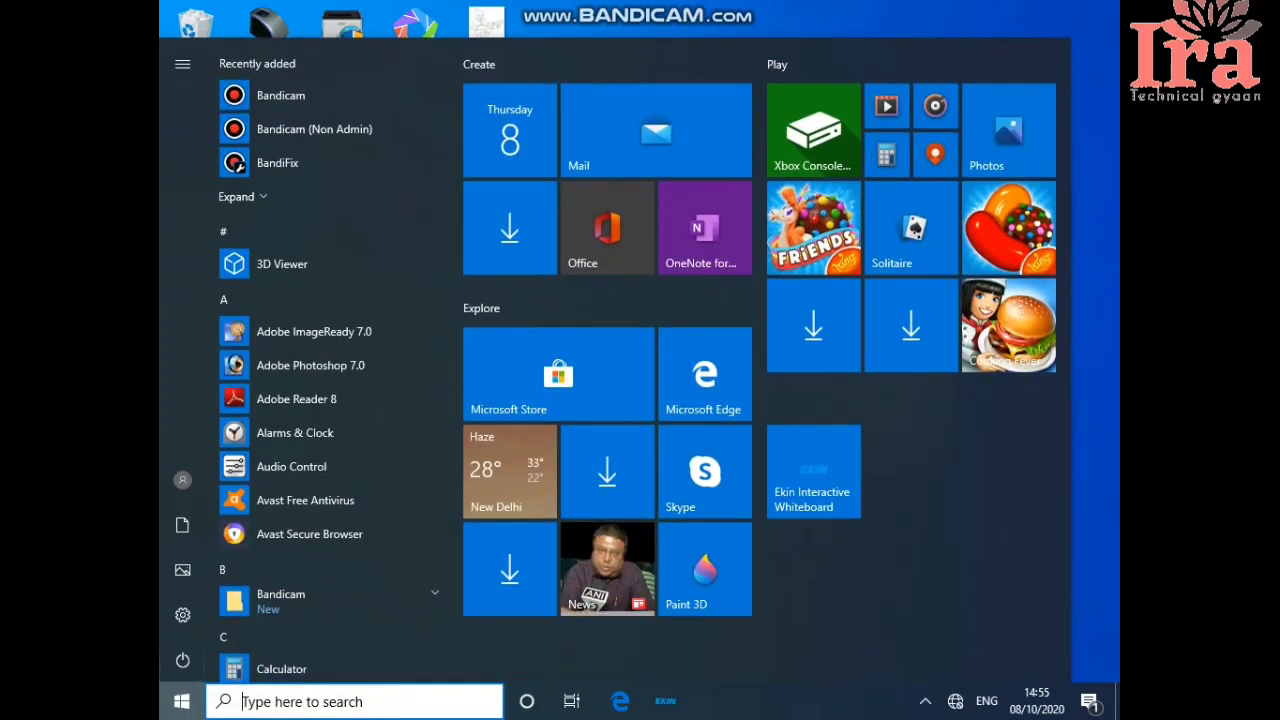
scroll(330, 360, "down", 3)
scroll(330, 360, "down", 4)
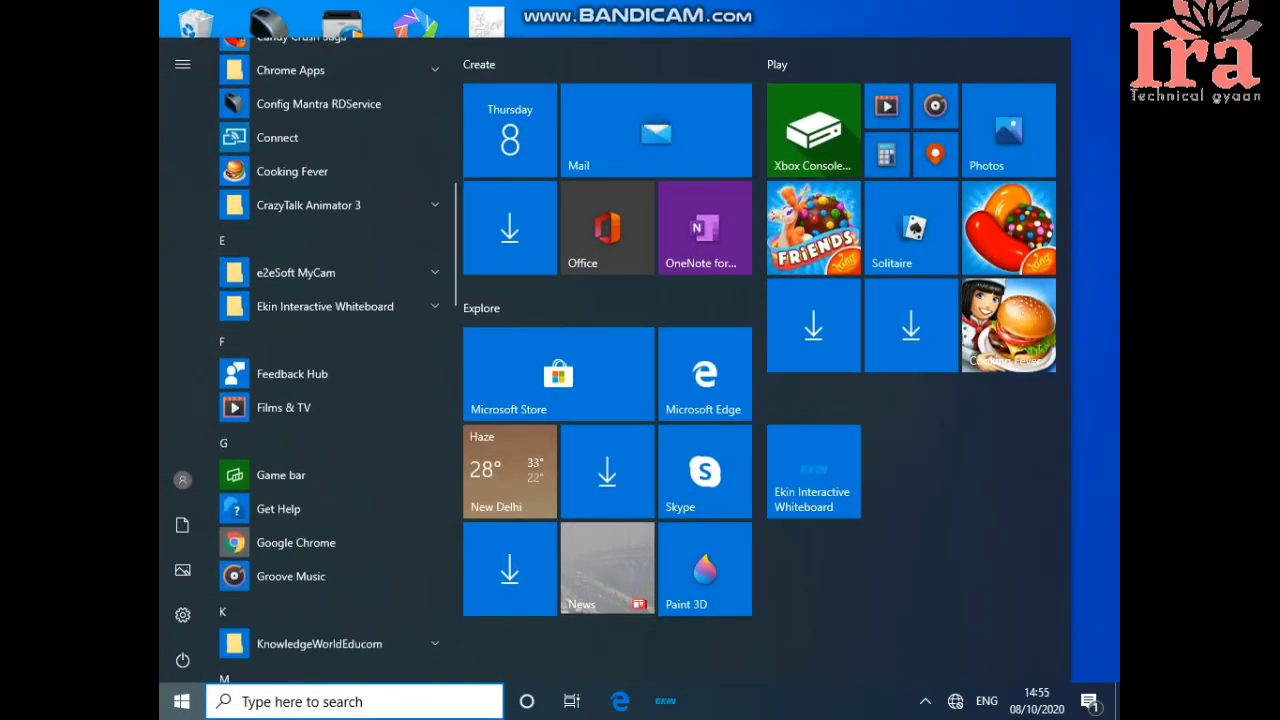
scroll(330, 360, "down", 5)
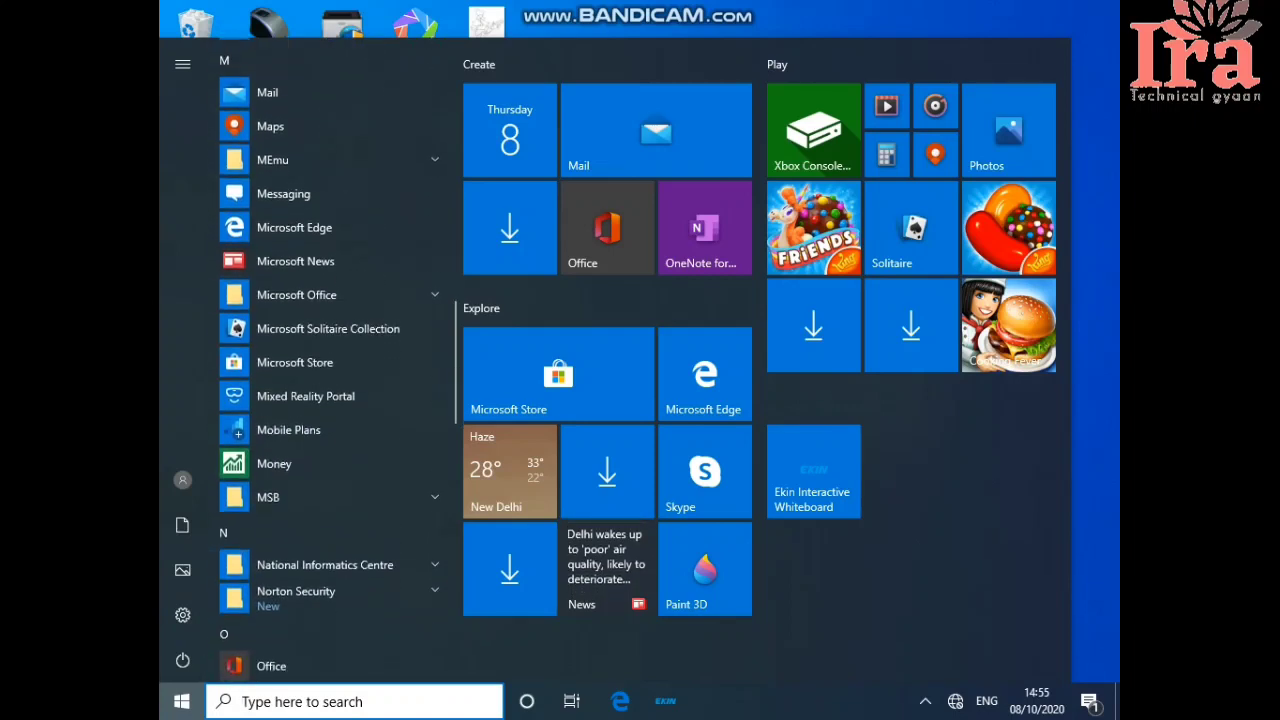
left_click(326, 289)
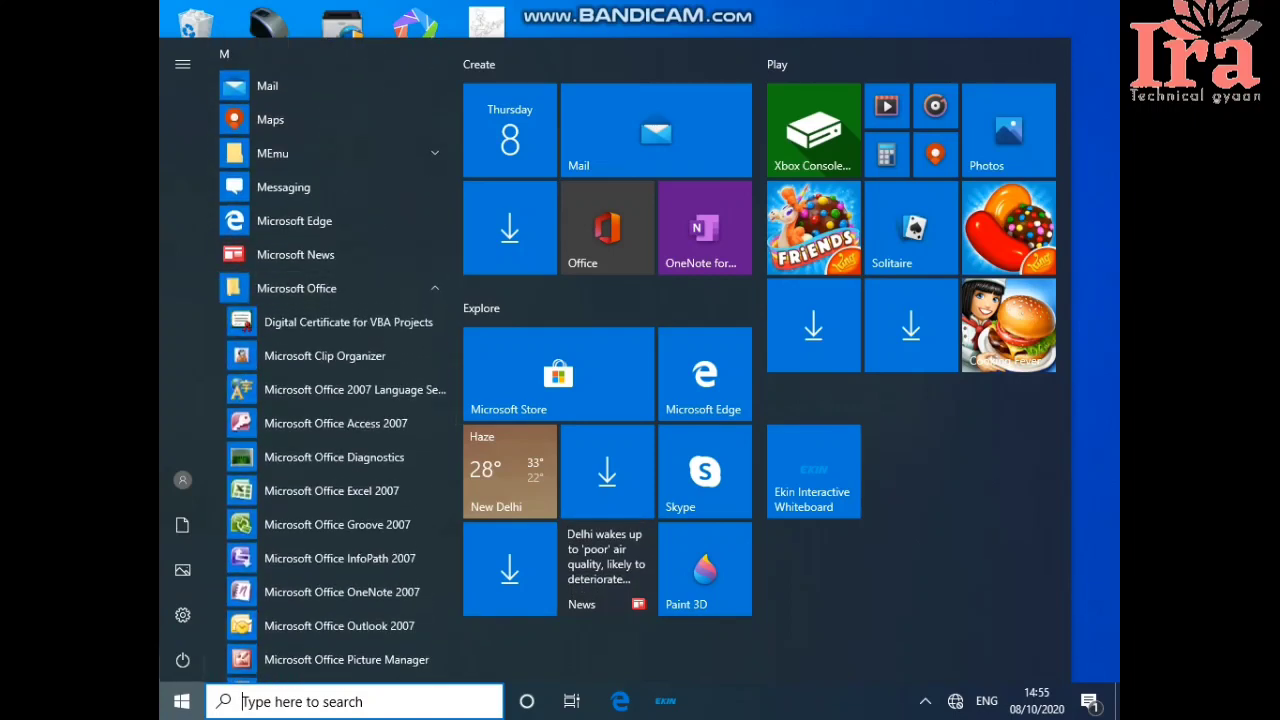
left_click(326, 289)
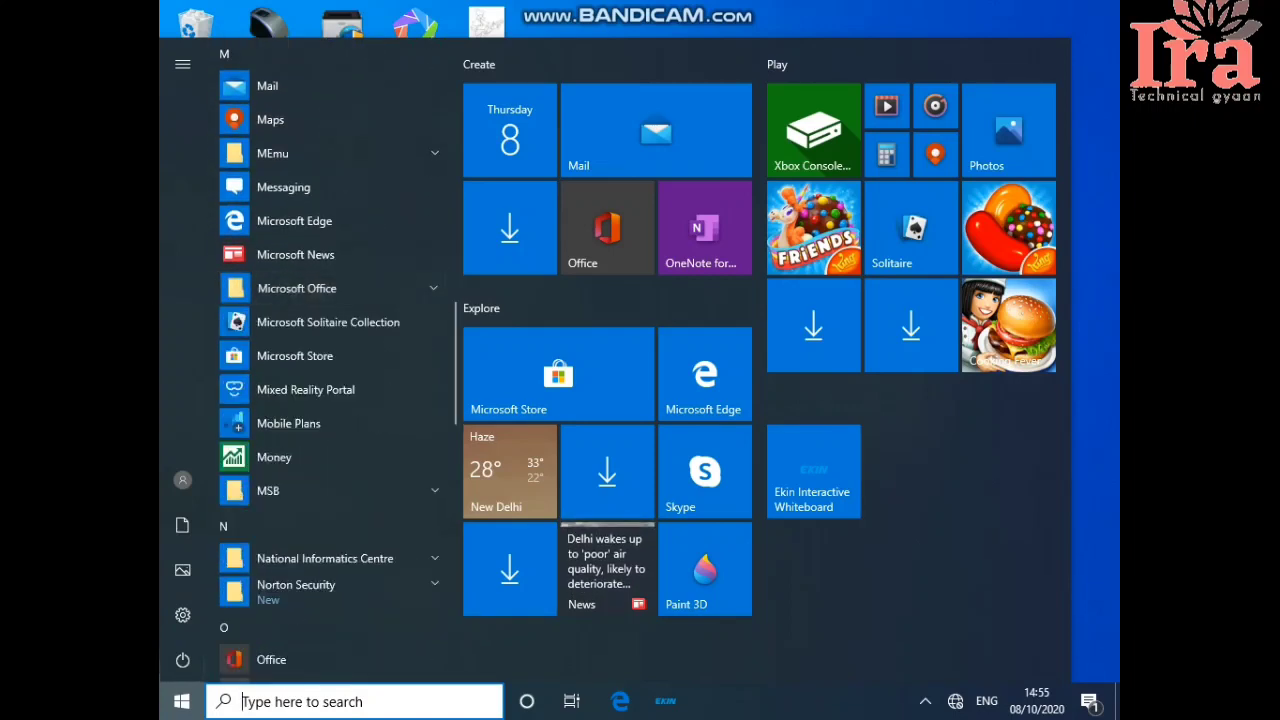
left_click(326, 289)
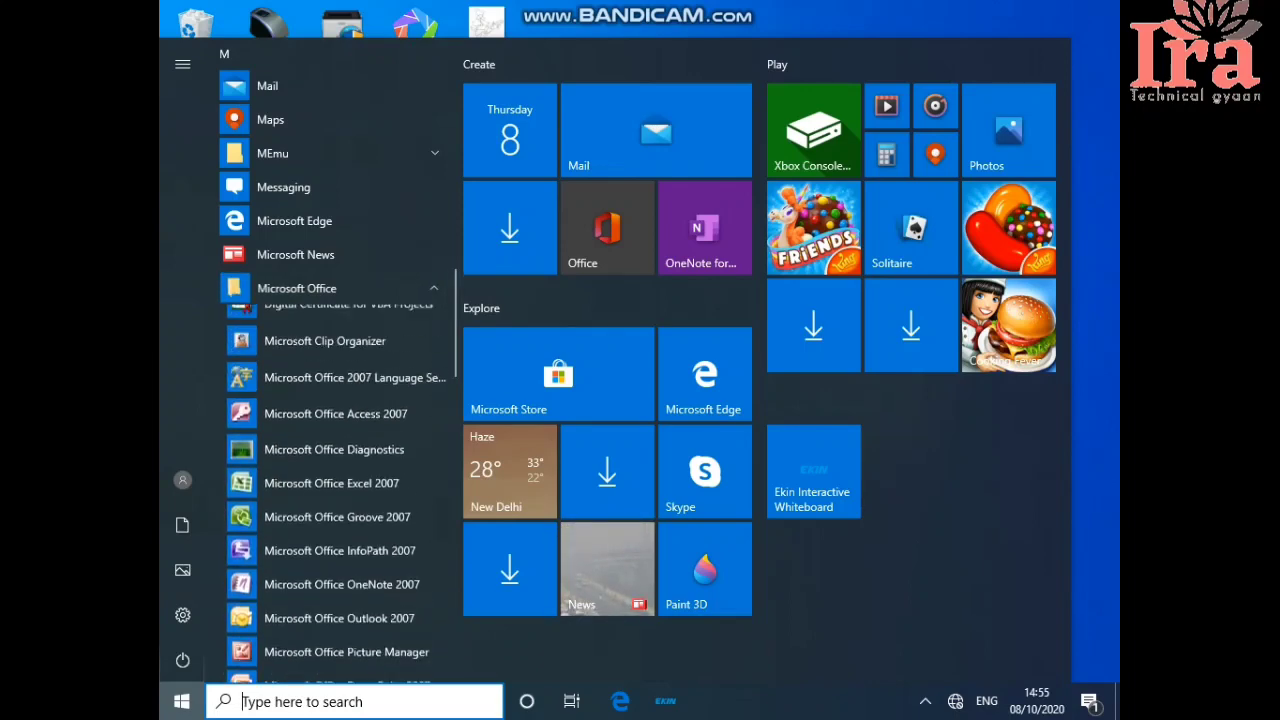
scroll(330, 360, "down", 2)
scroll(330, 360, "down", 2)
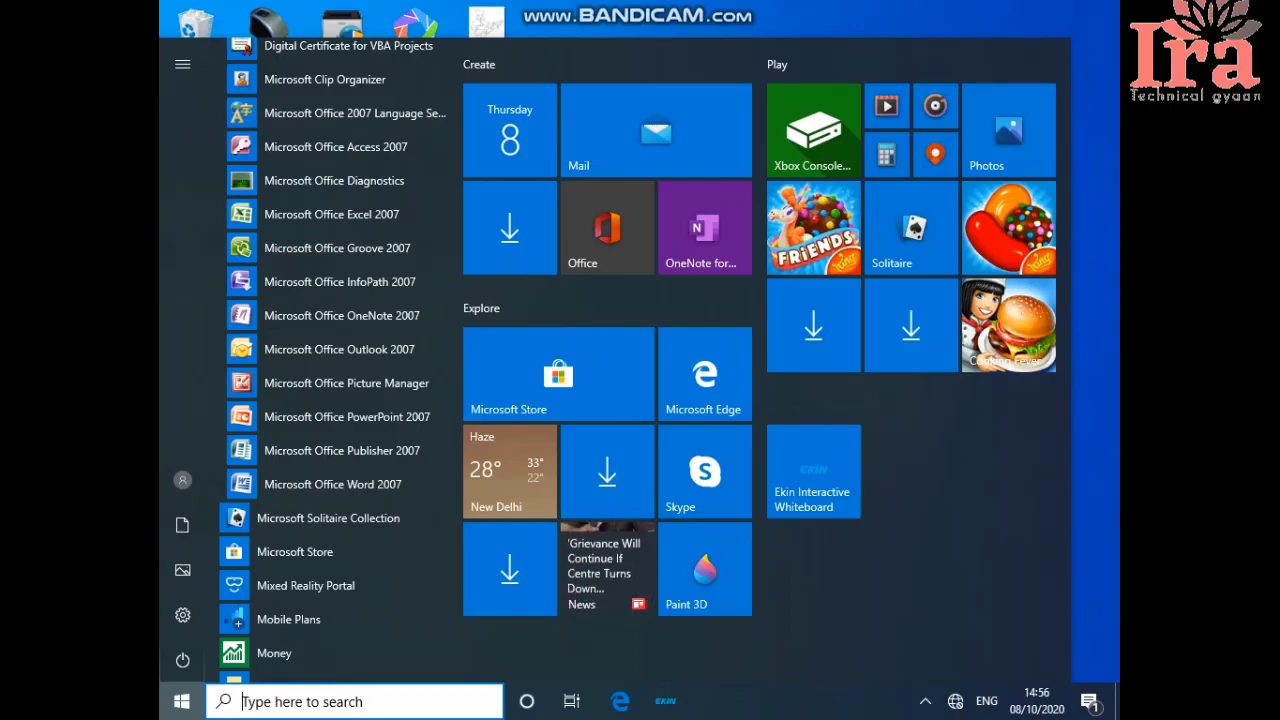
left_click(347, 417)
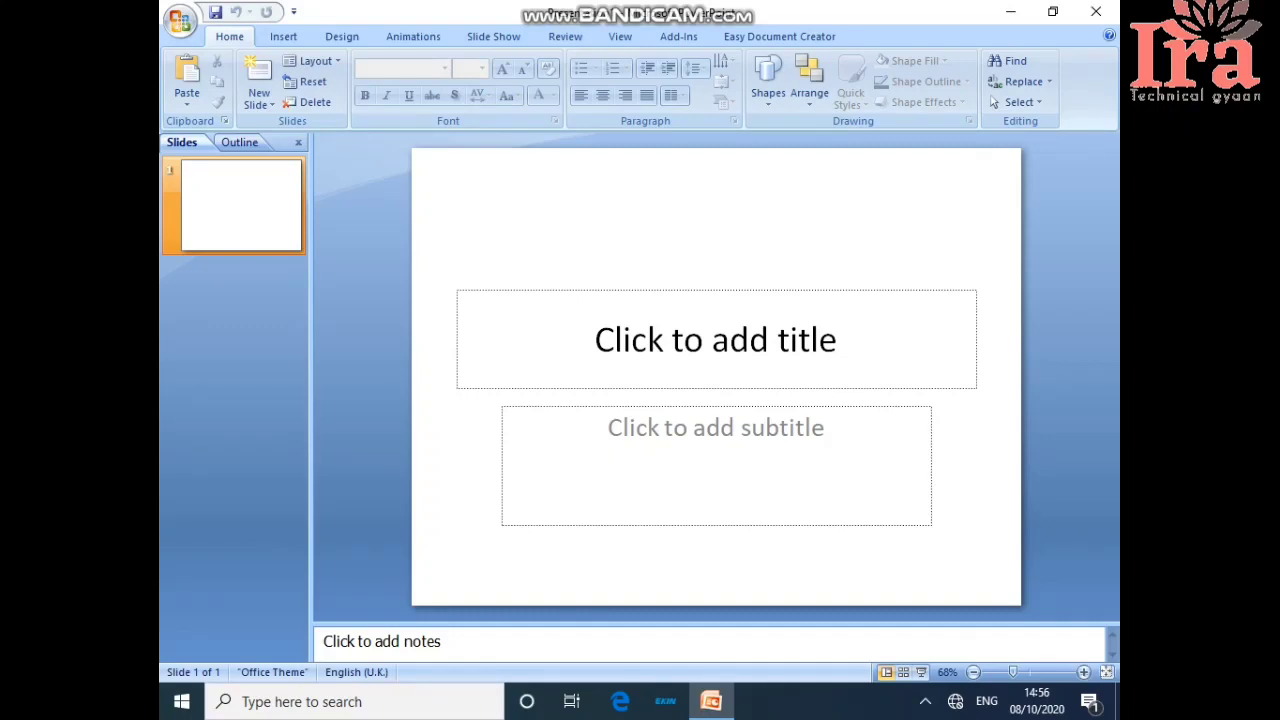
Step: Add a new slide with the Blank layout and delete the original title slide
left_click(259, 100)
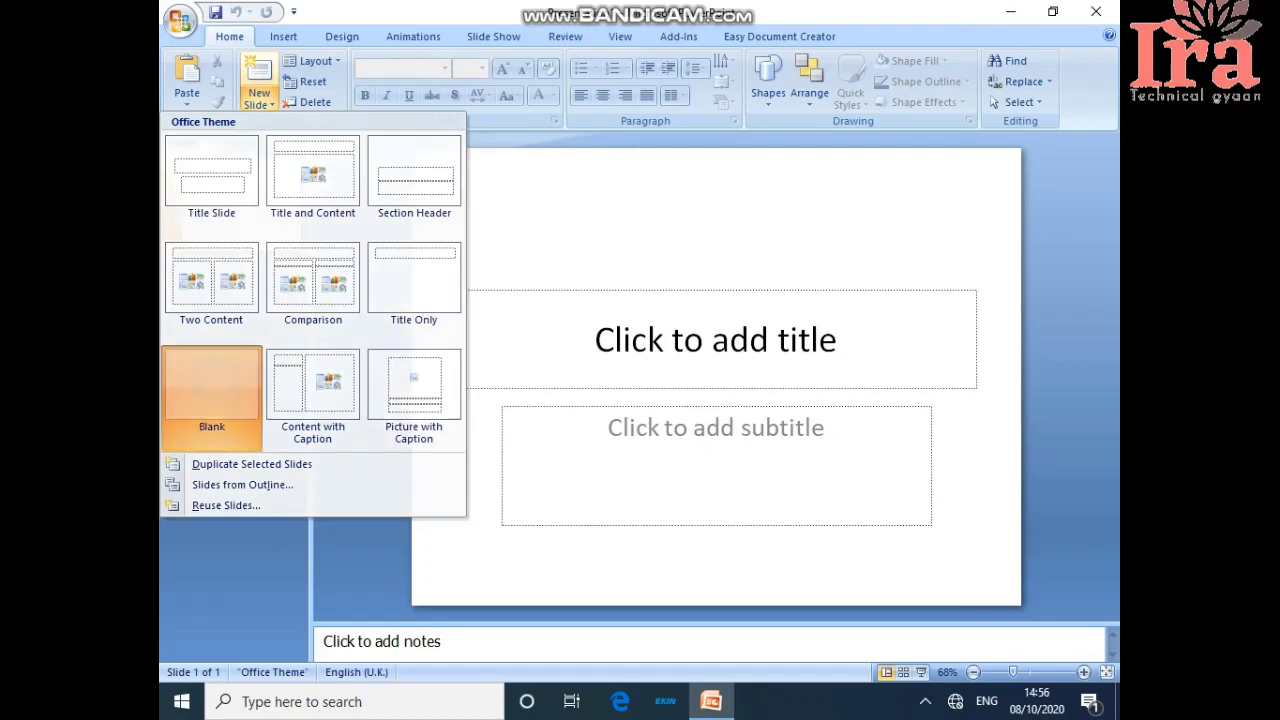
left_click(211, 388)
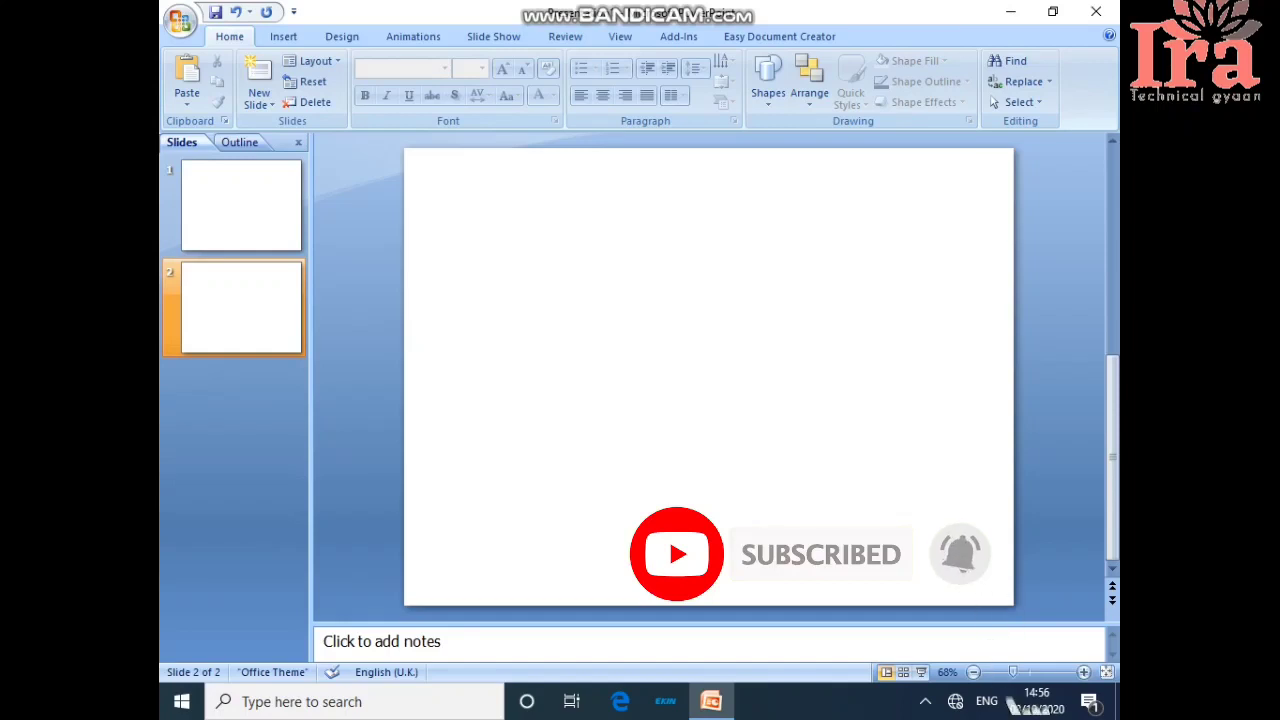
left_click(226, 208)
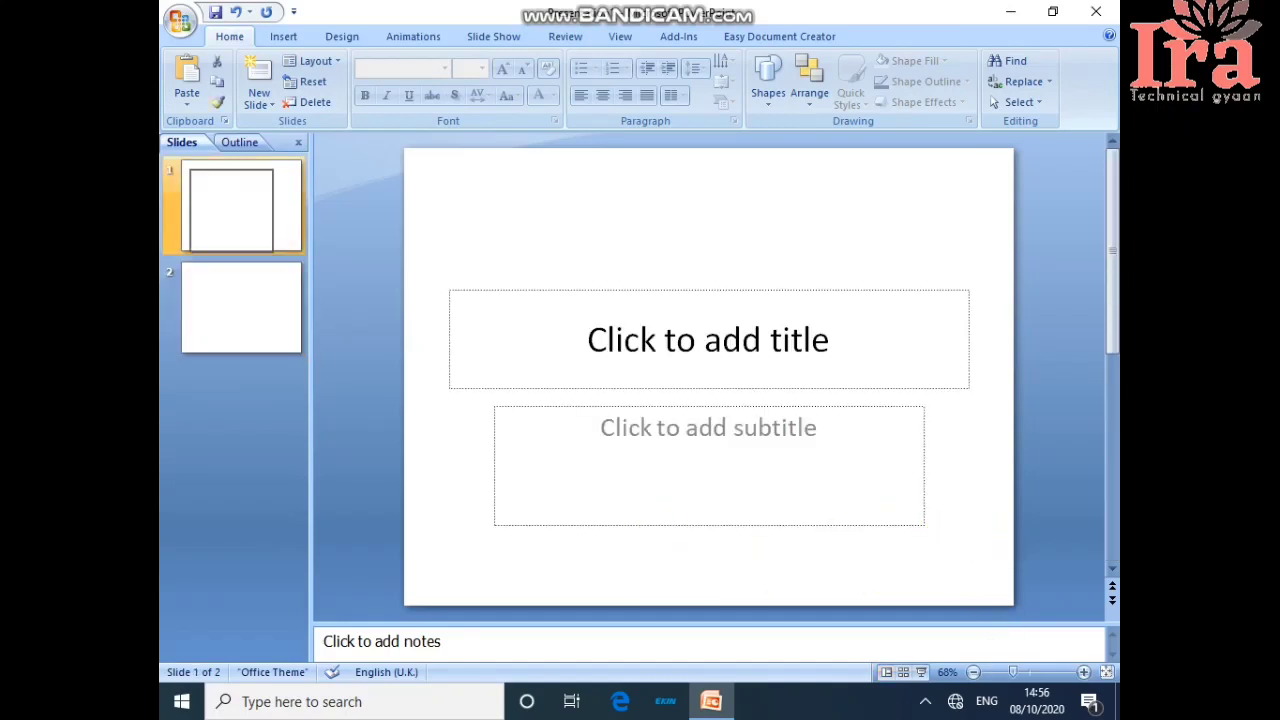
right_click(233, 216)
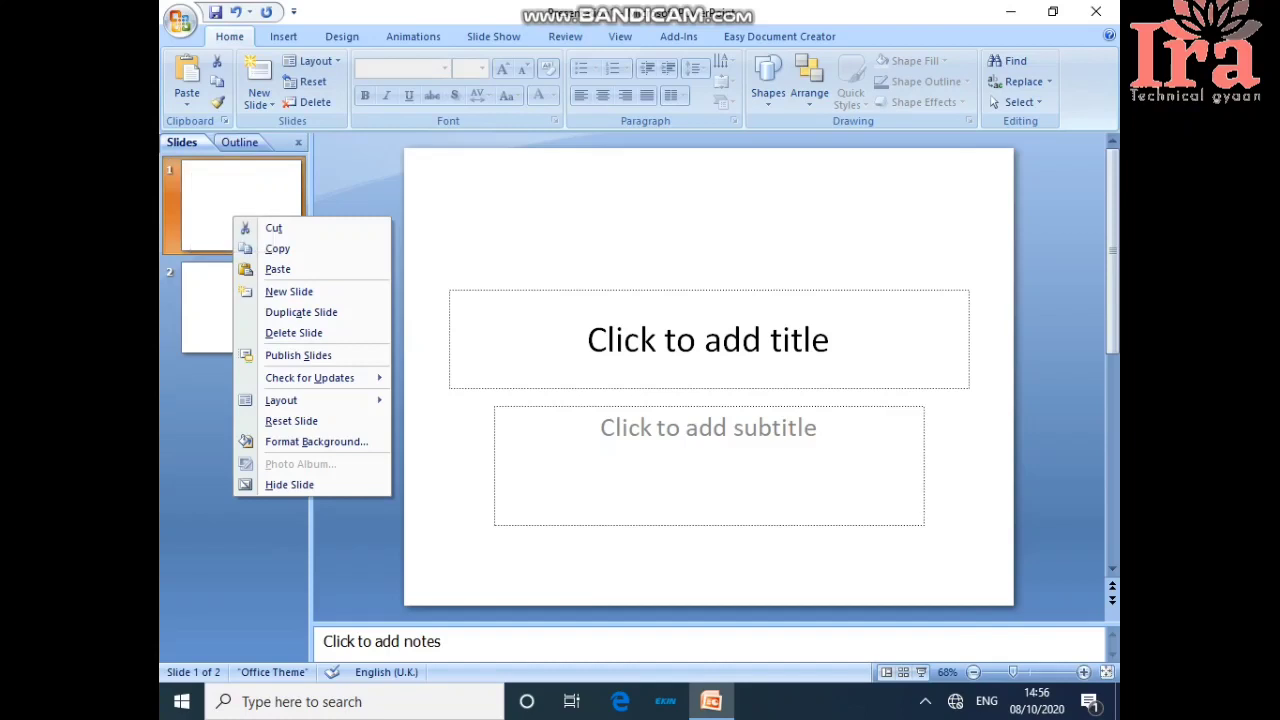
left_click(293, 332)
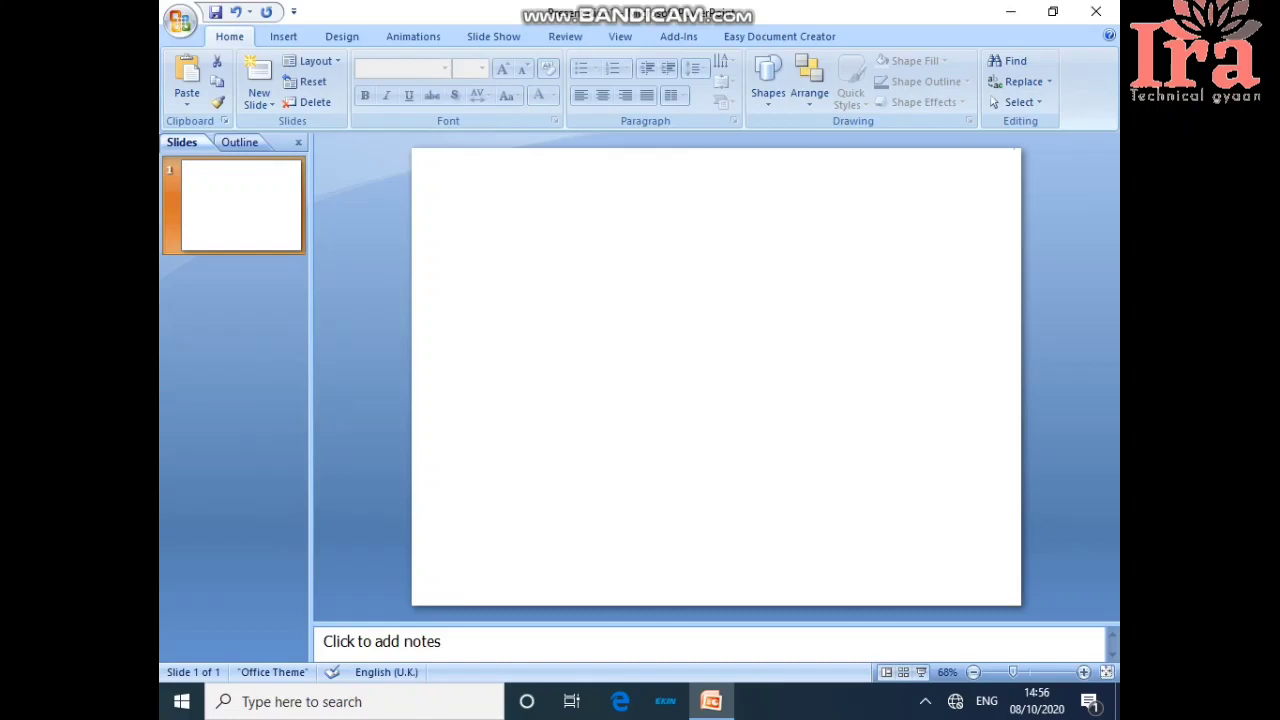
Step: Place an empty text box near the upper-left corner of the blank slide
left_click(283, 37)
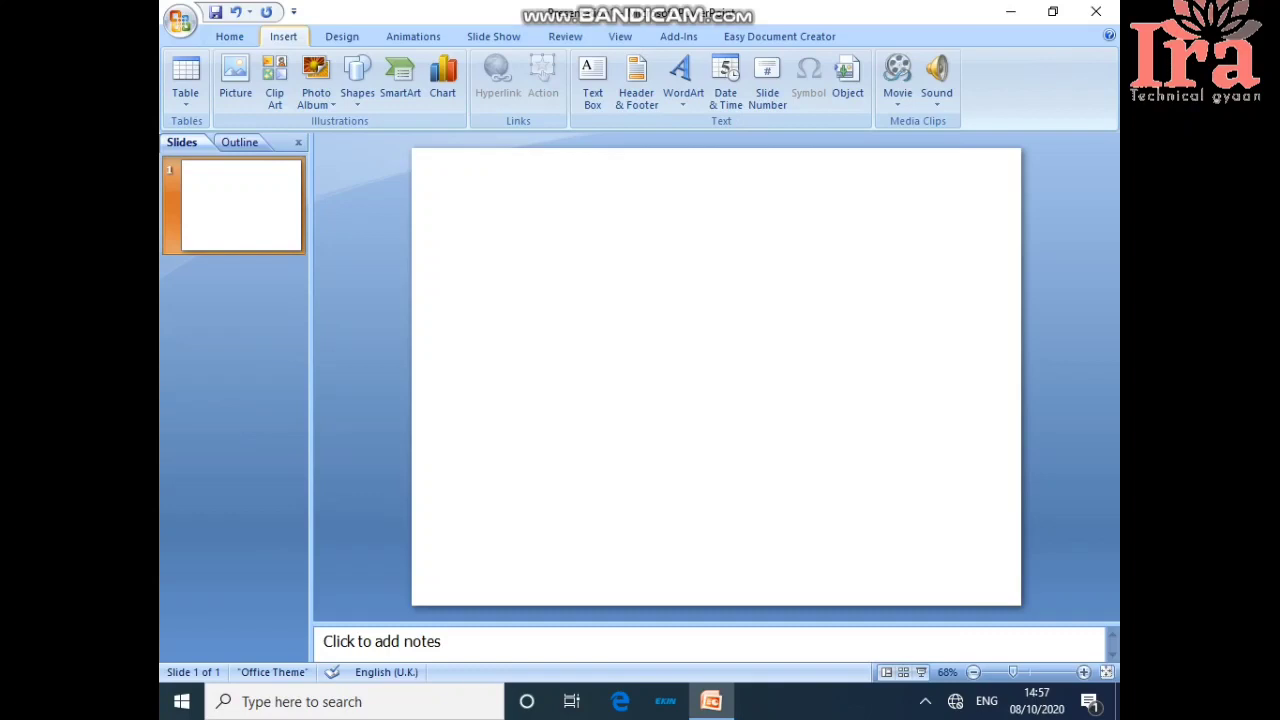
left_click(592, 82)
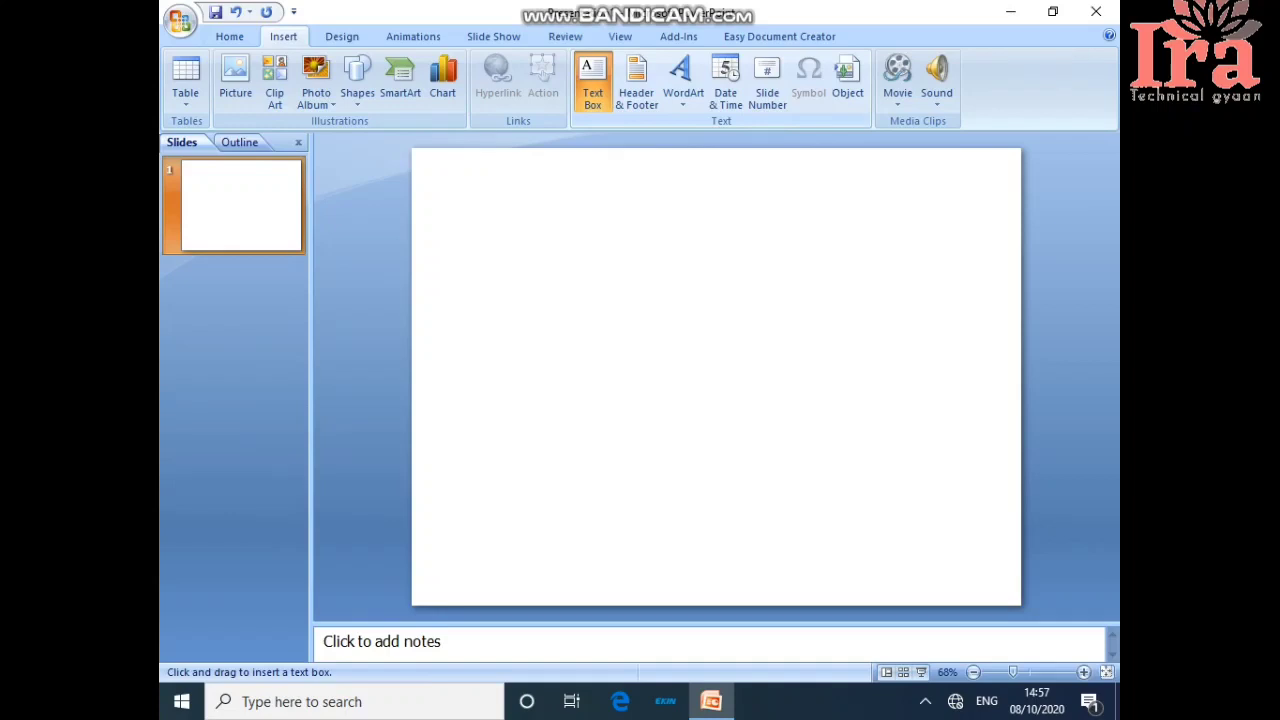
left_click(440, 180)
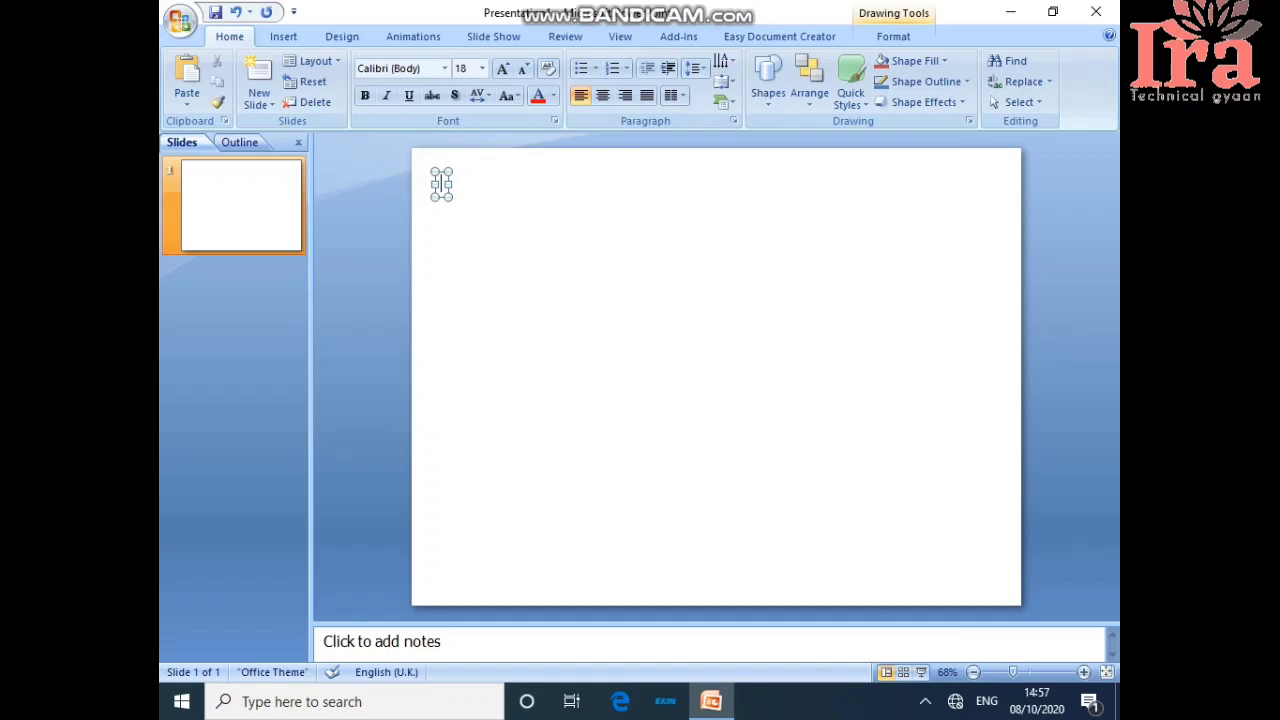
Step: Show the ruler around the slide and delete the empty text box
left_click(620, 37)
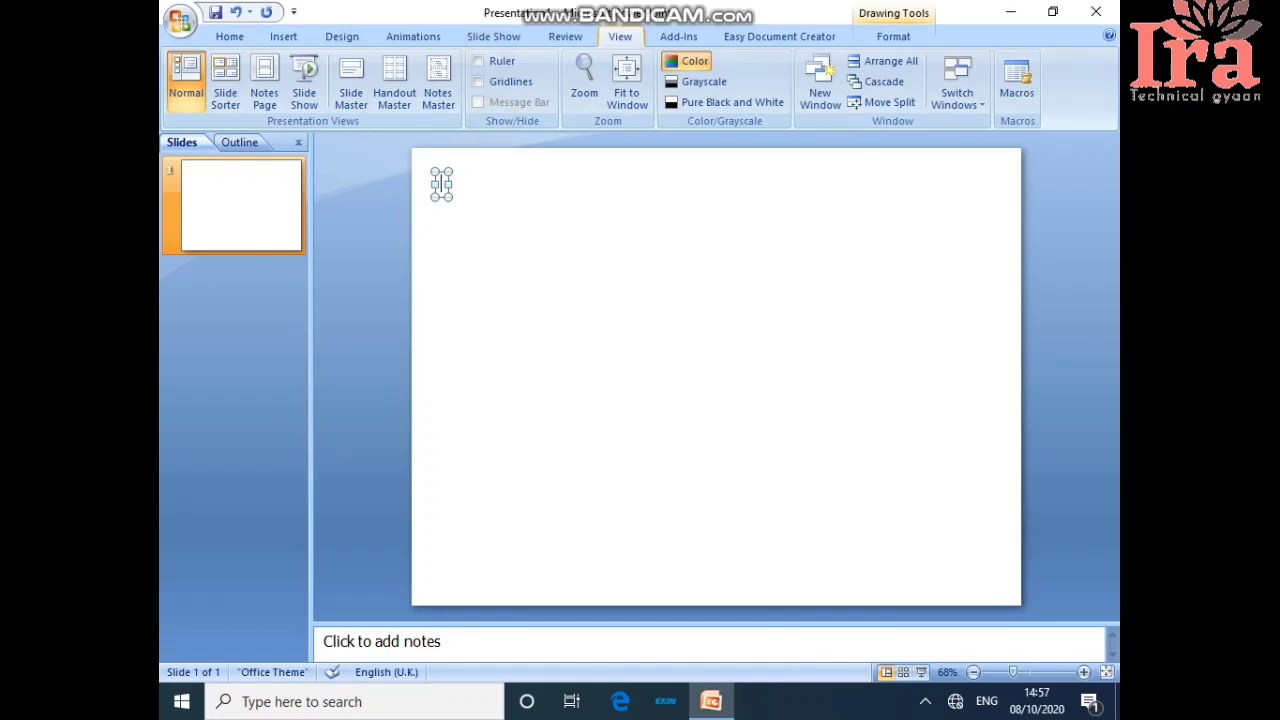
left_click(478, 61)
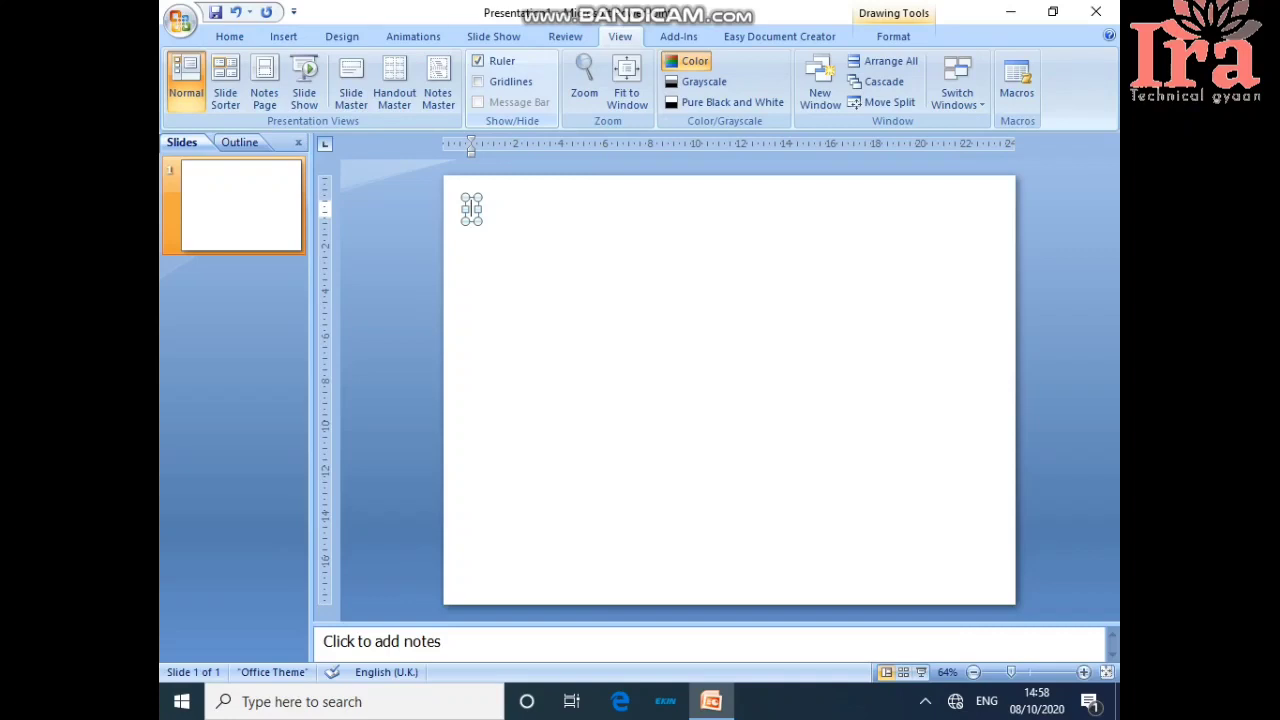
key("Delete")
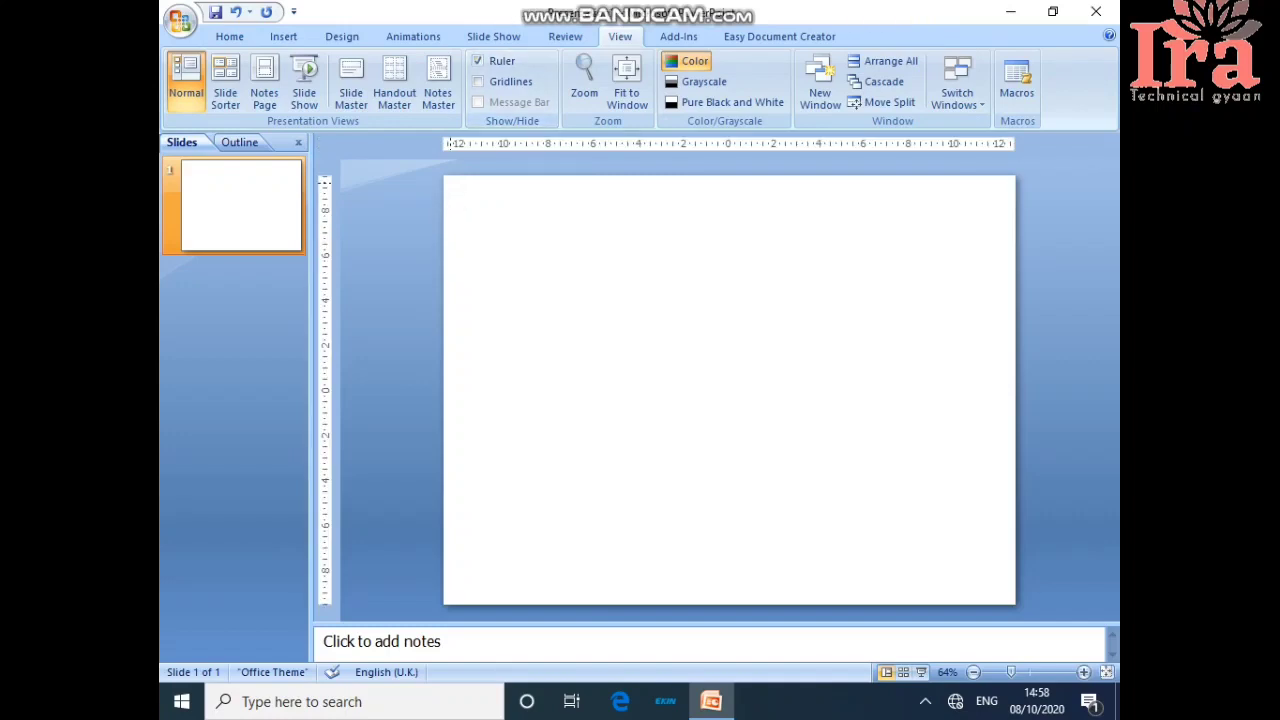
Step: Insert a text box at the slide's upper-left edge containing "Welcome to smmt collage jaswantgarh"
left_click(283, 37)
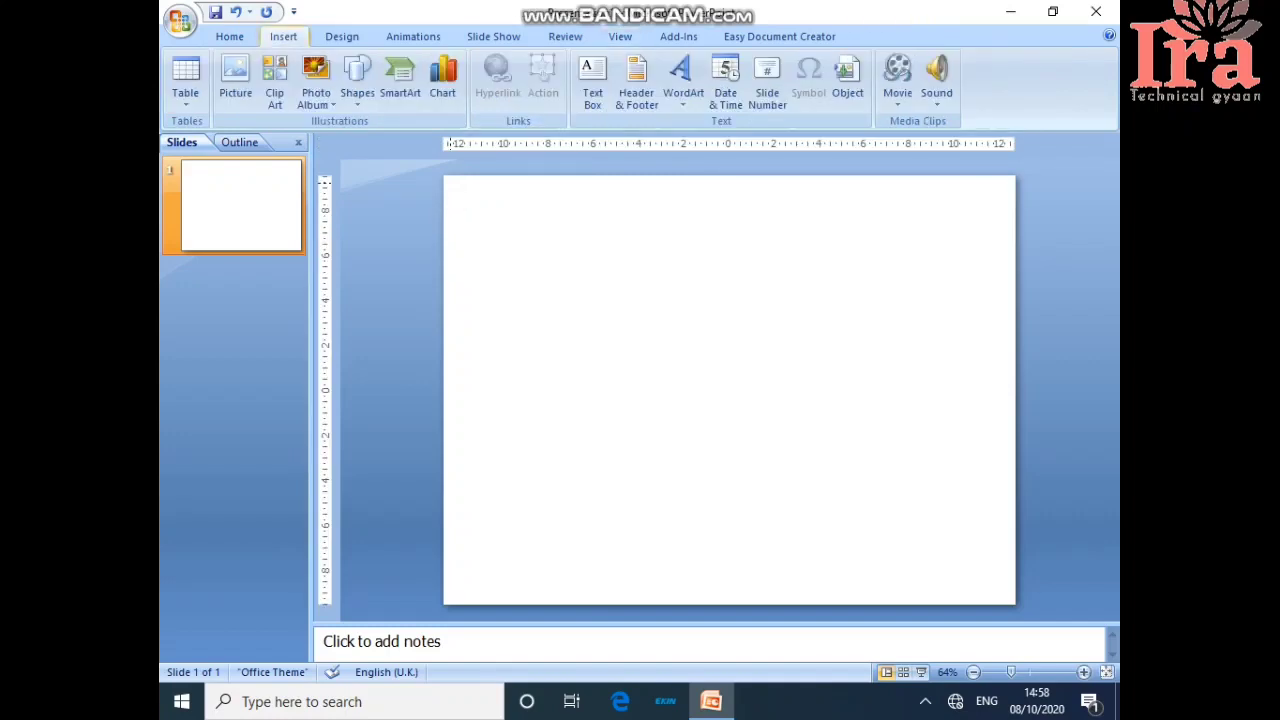
left_click(593, 82)
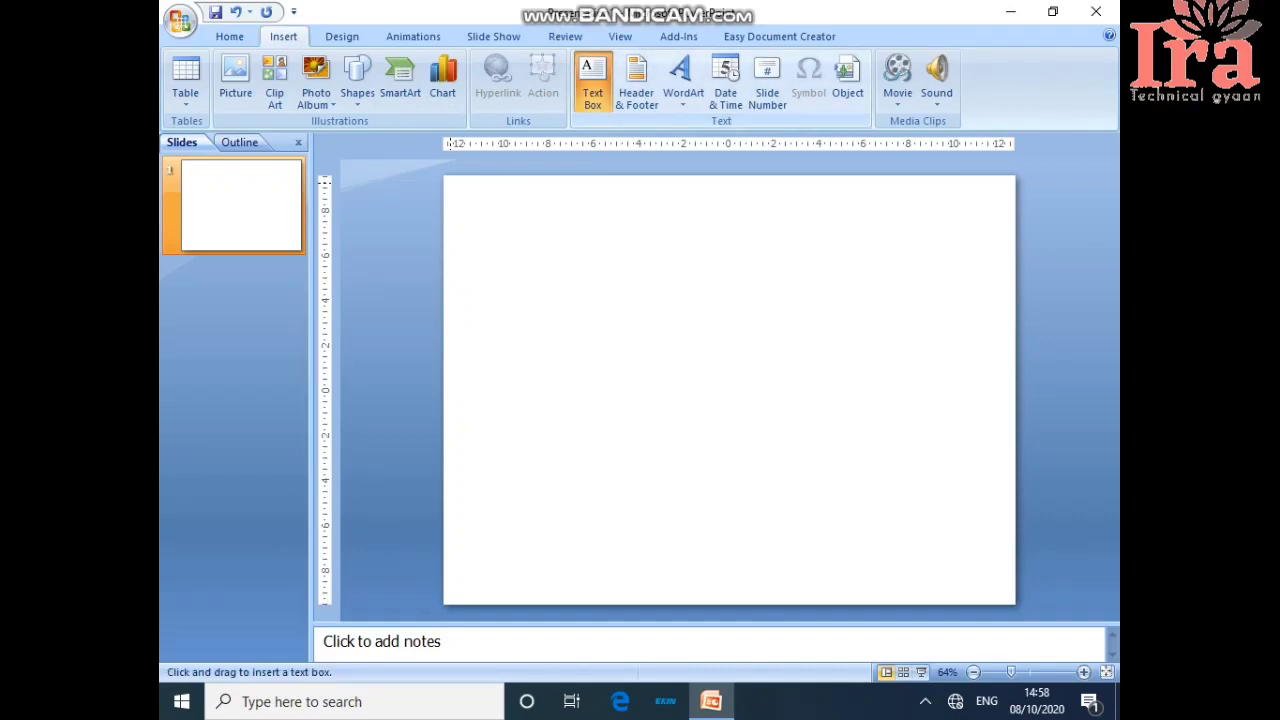
left_click(466, 180)
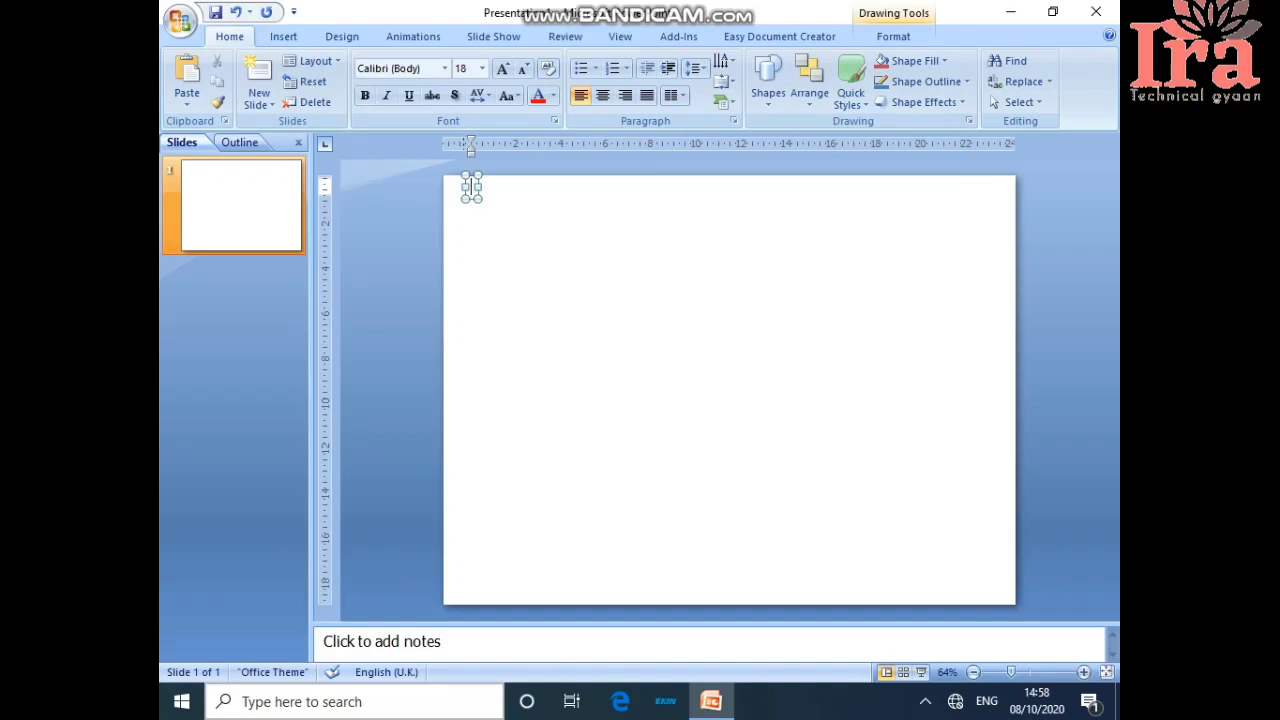
type("Welcome to smmm")
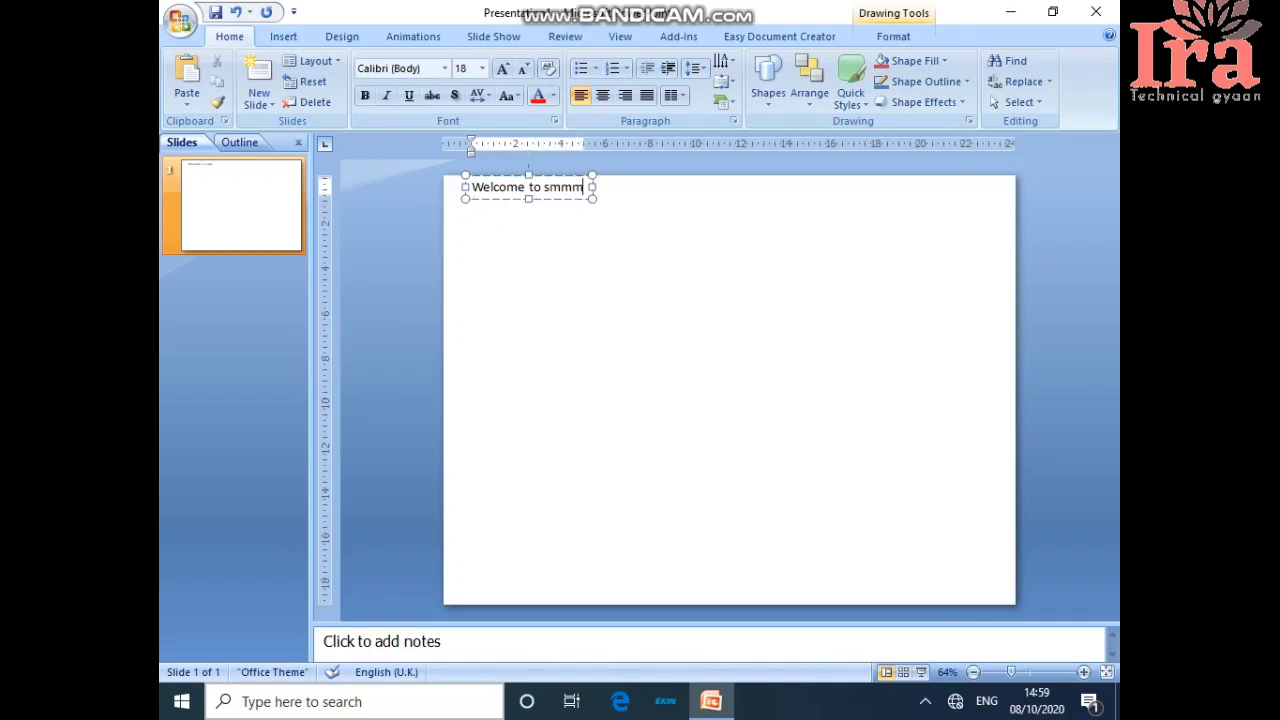
key("BackSpace")
type("t")
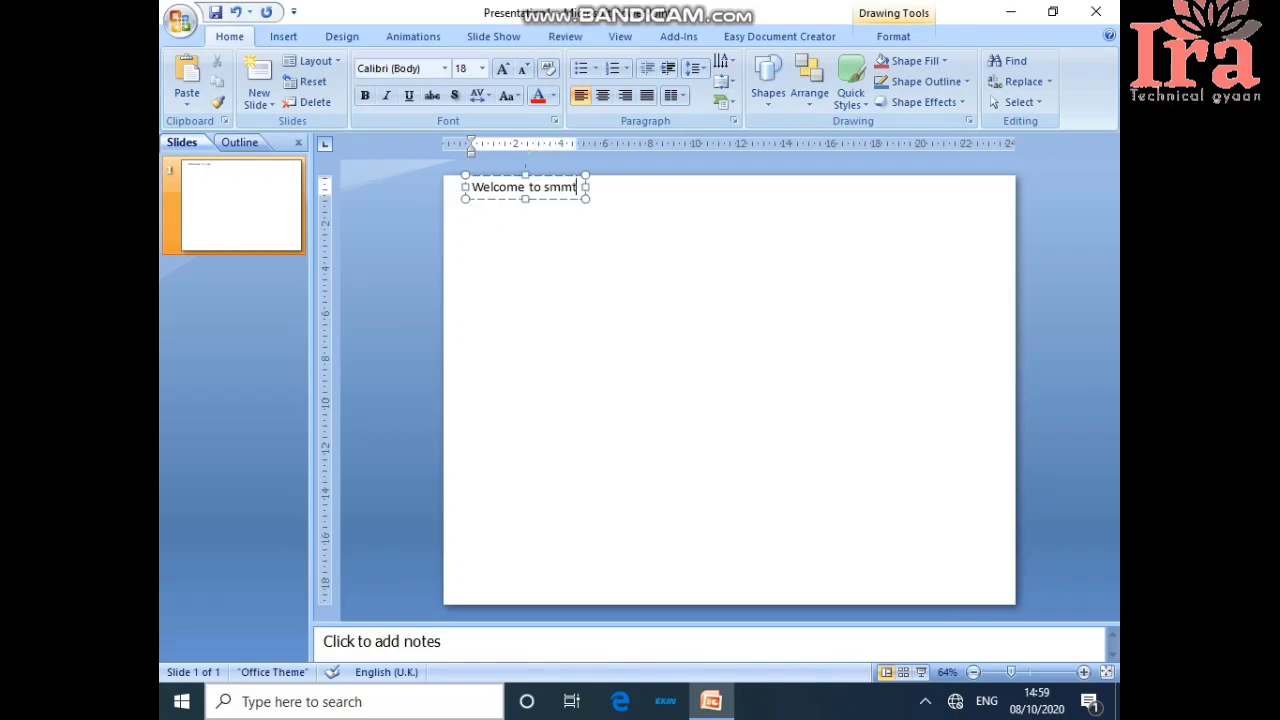
type(" colas")
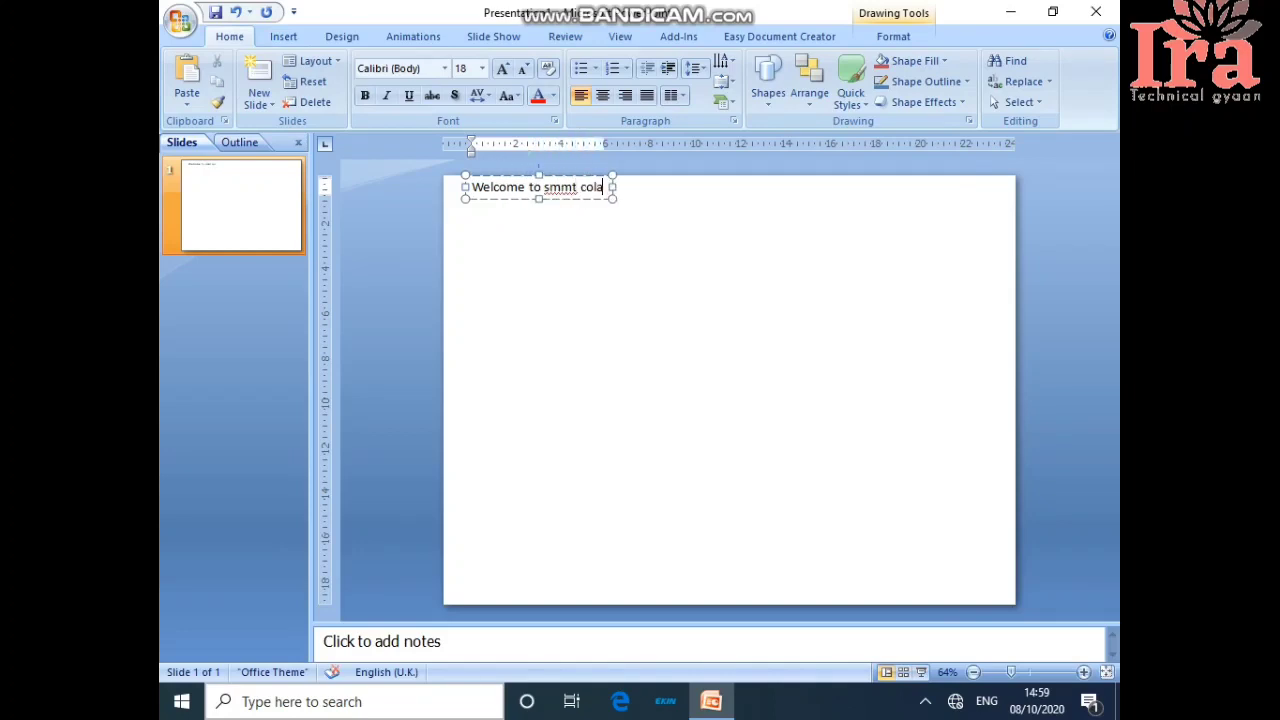
key("BackSpace")
key("BackSpace")
type("lage jaswanta")
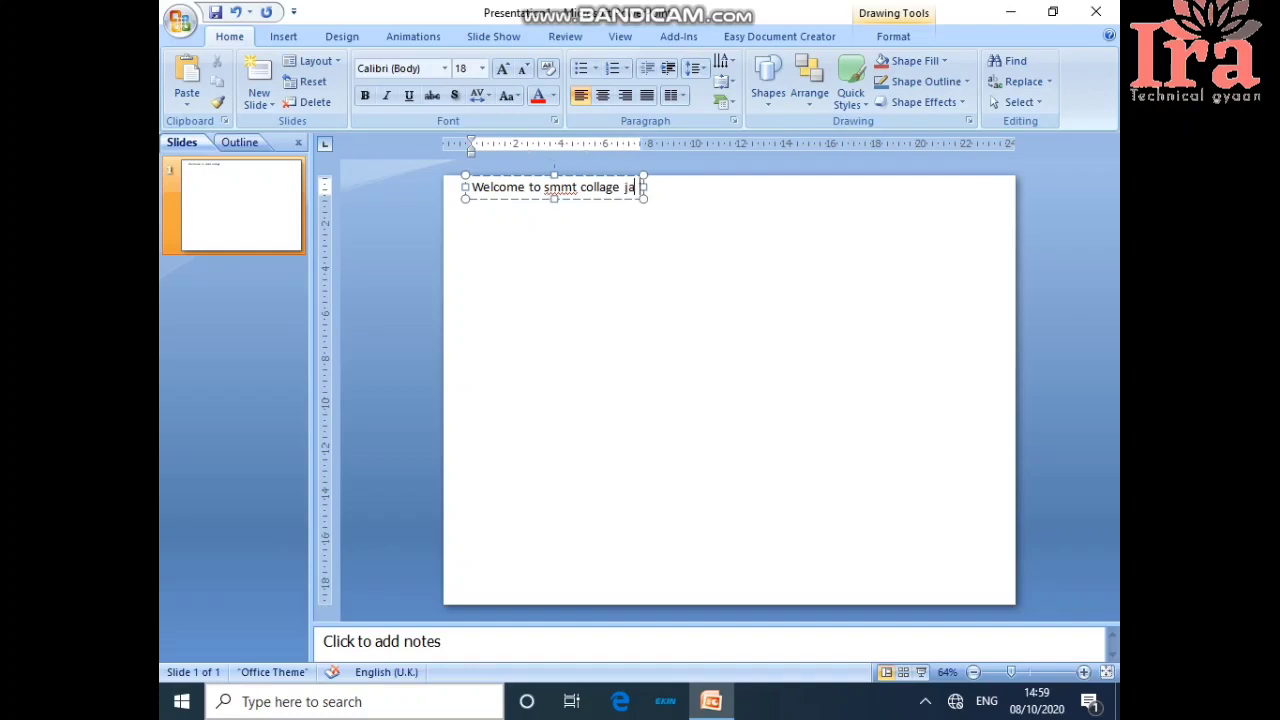
type("rgh")
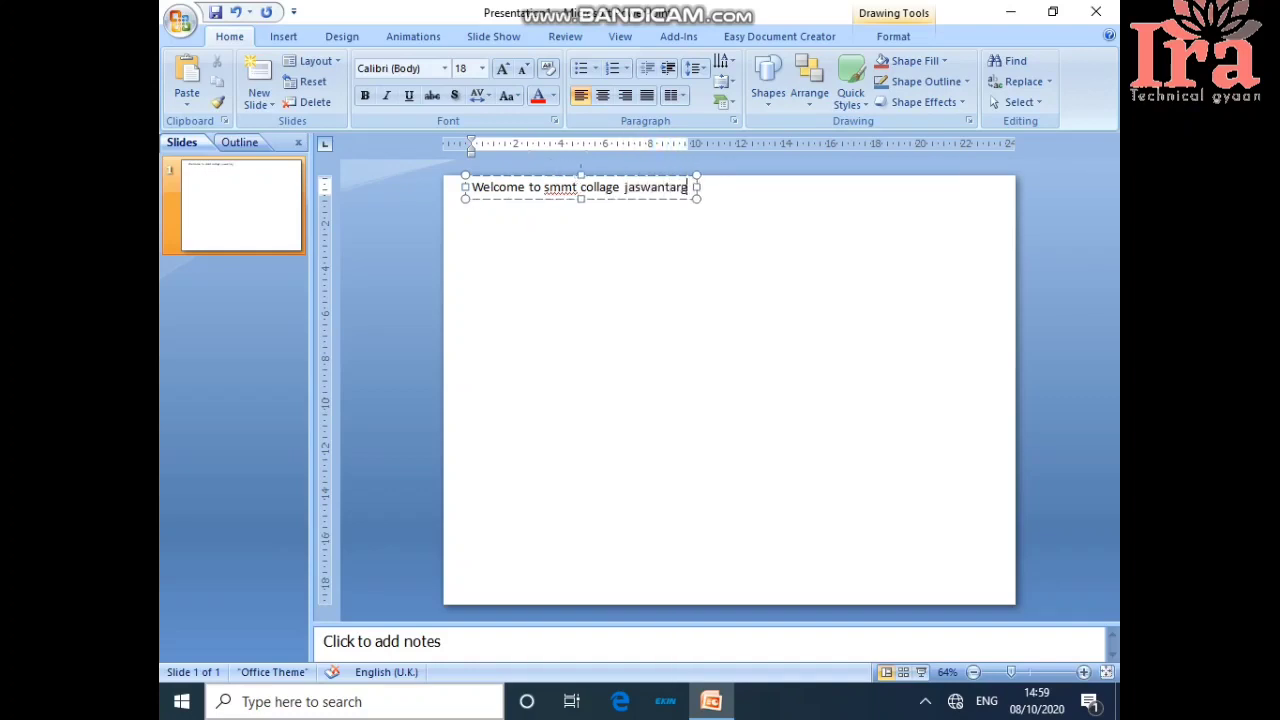
key("BackSpace")
key("BackSpace")
key("BackSpace")
key("BackSpace")
type("garh")
key("shift+Left")
key("shift+Left")
key("shift+Left")
key("shift+Left")
key("shift+Left")
key("shift+Left")
key("shift+Left")
key("shift+Left")
key("shift+Left")
key("shift+Left")
key("shift+Left")
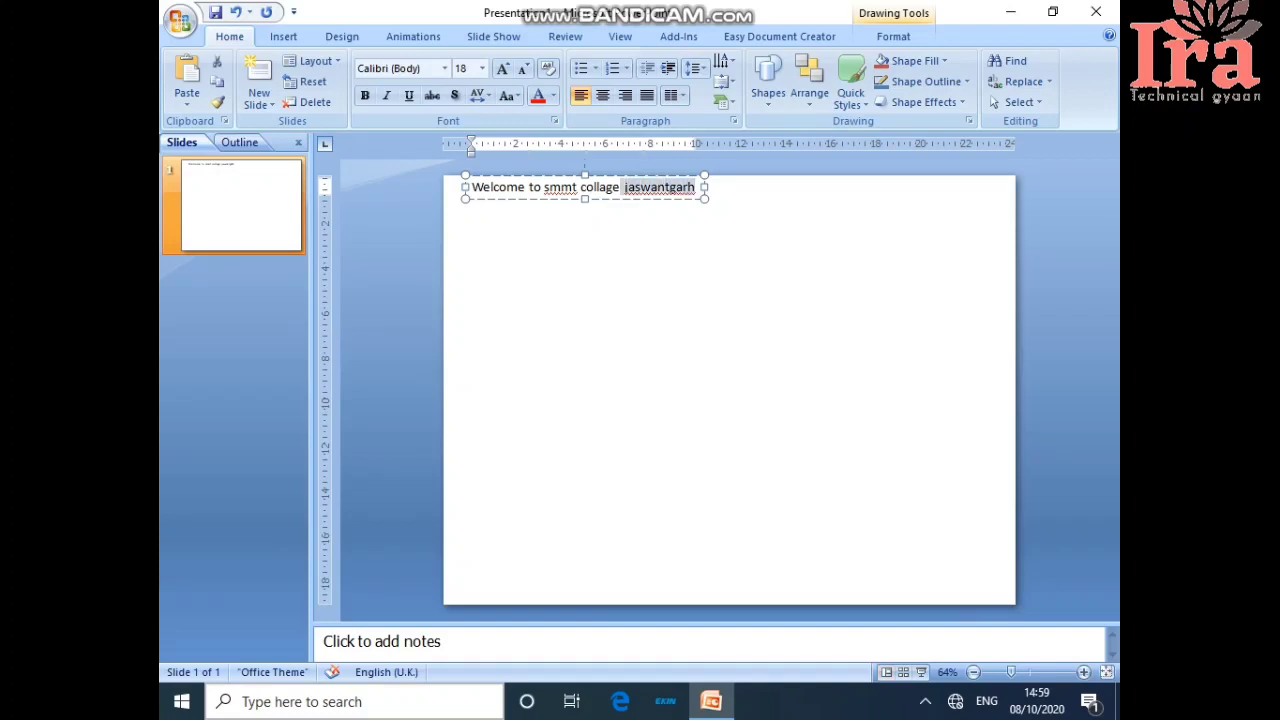
key("shift+Left")
key("shift+Left")
key("shift+Left")
key("shift+Left")
key("shift+Left")
key("shift+Left")
key("shift+Left")
key("shift+Left")
key("shift+Left")
key("shift+Left")
key("shift+Left")
key("shift+Left")
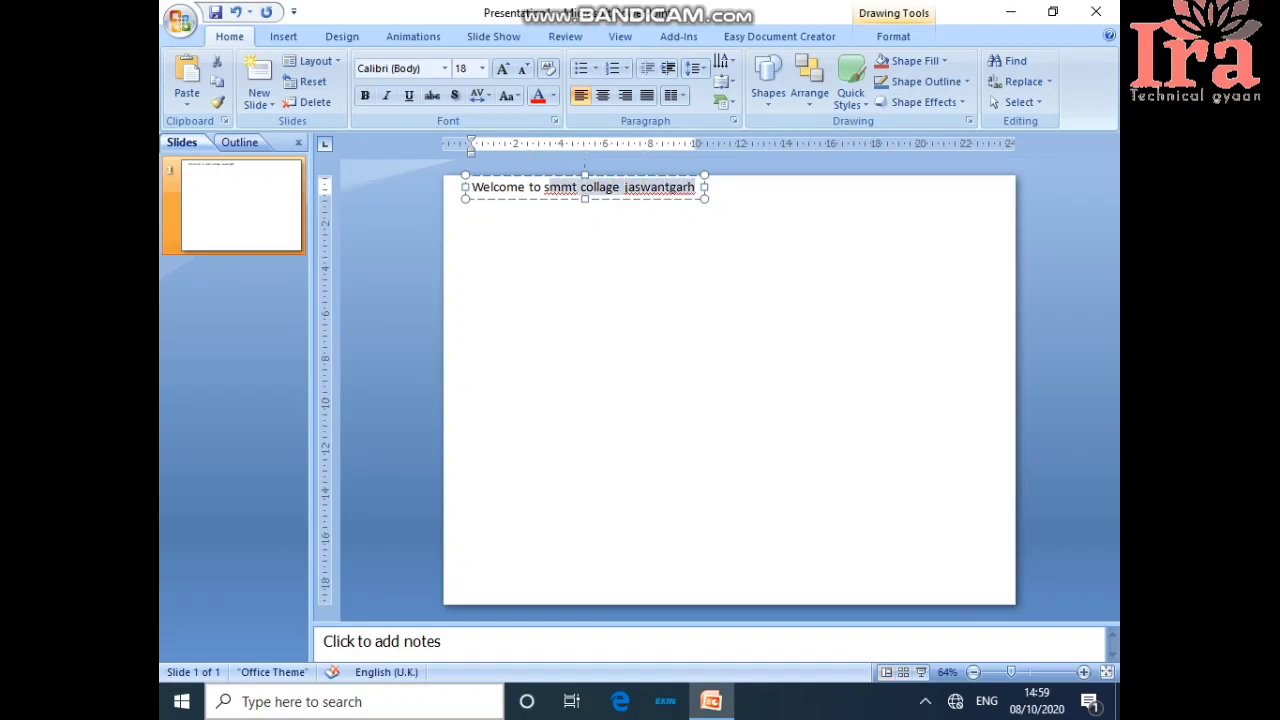
key("shift+Left")
key("shift+Left")
key("shift+Left")
key("shift+Left")
key("shift+Left")
key("shift+Left")
key("shift+Left")
key("shift+Left")
key("shift+Left")
key("shift+Left")
key("shift+Left")
key("shift+Left")
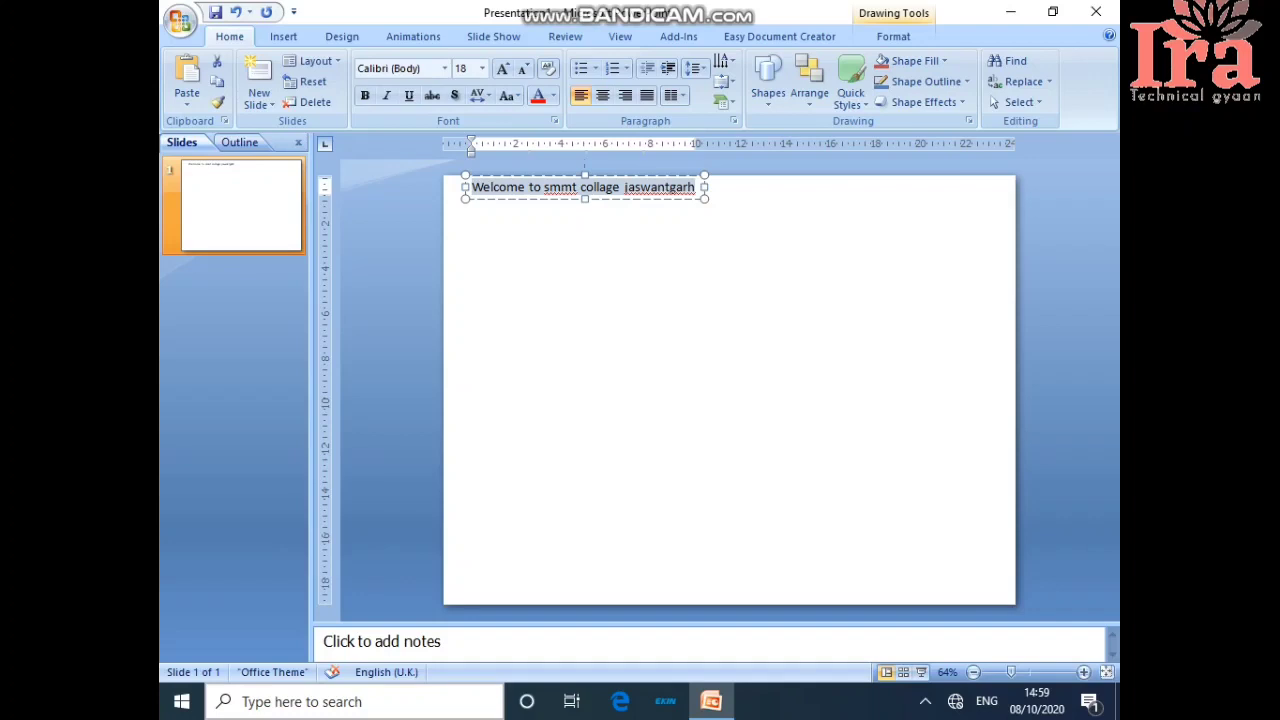
key("Right")
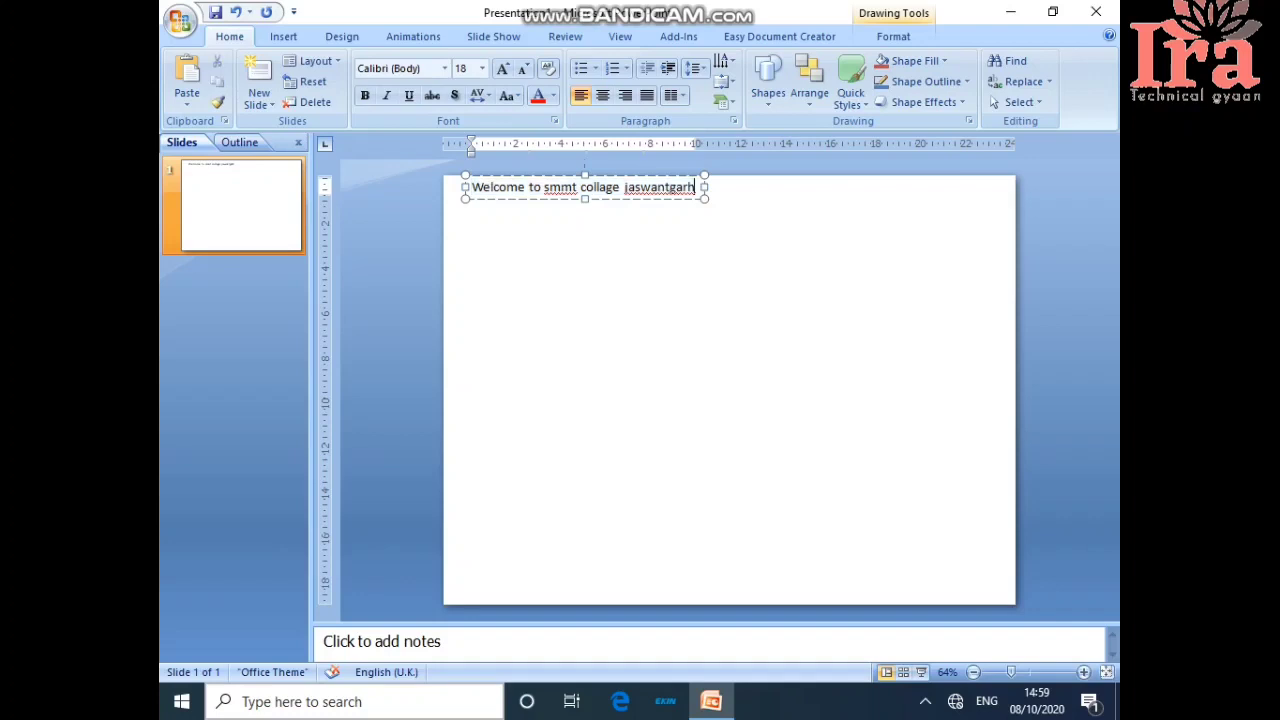
Step: Set the font size of the whole welcome line to 40, leaving the cursor at its end
key("ctrl+a")
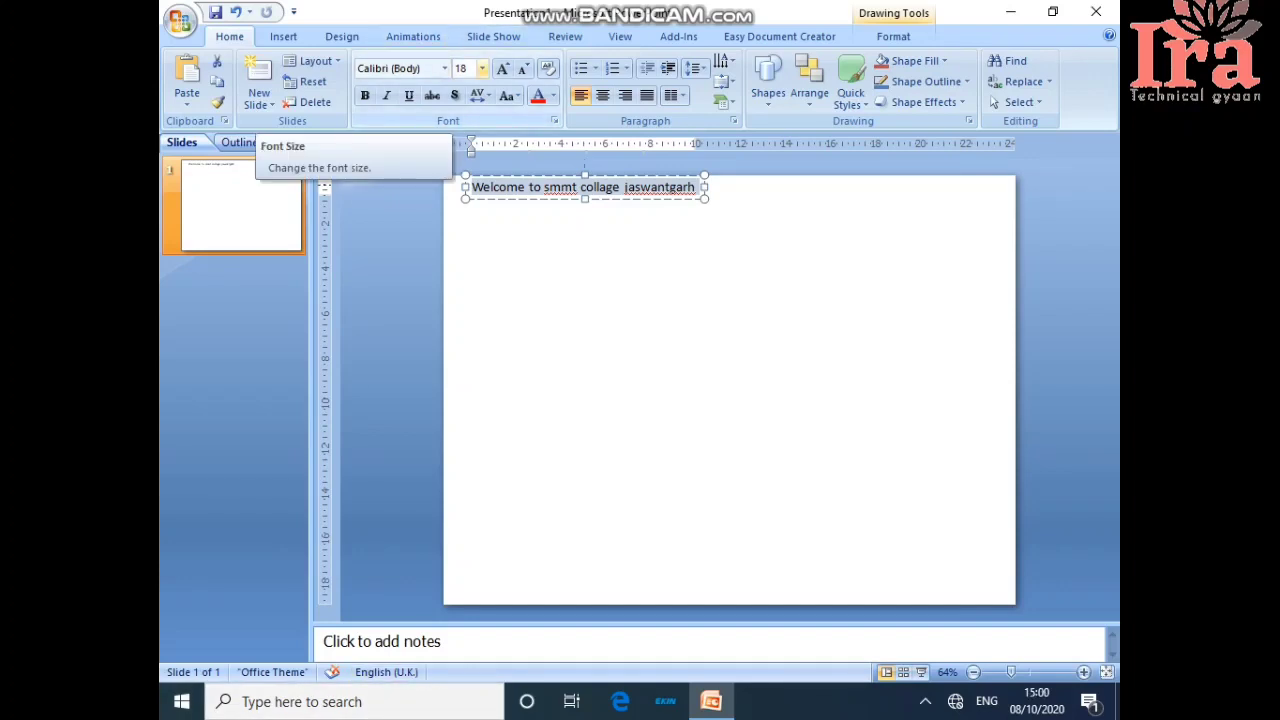
left_click(482, 68)
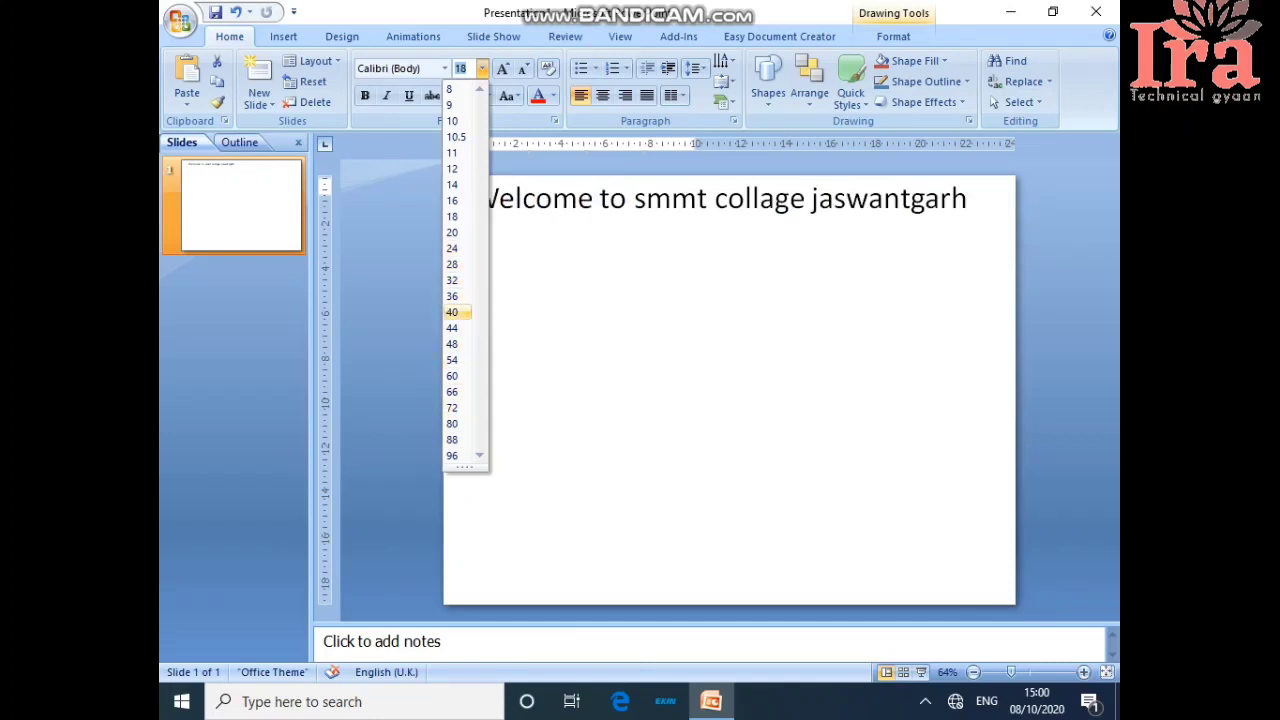
left_click(452, 312)
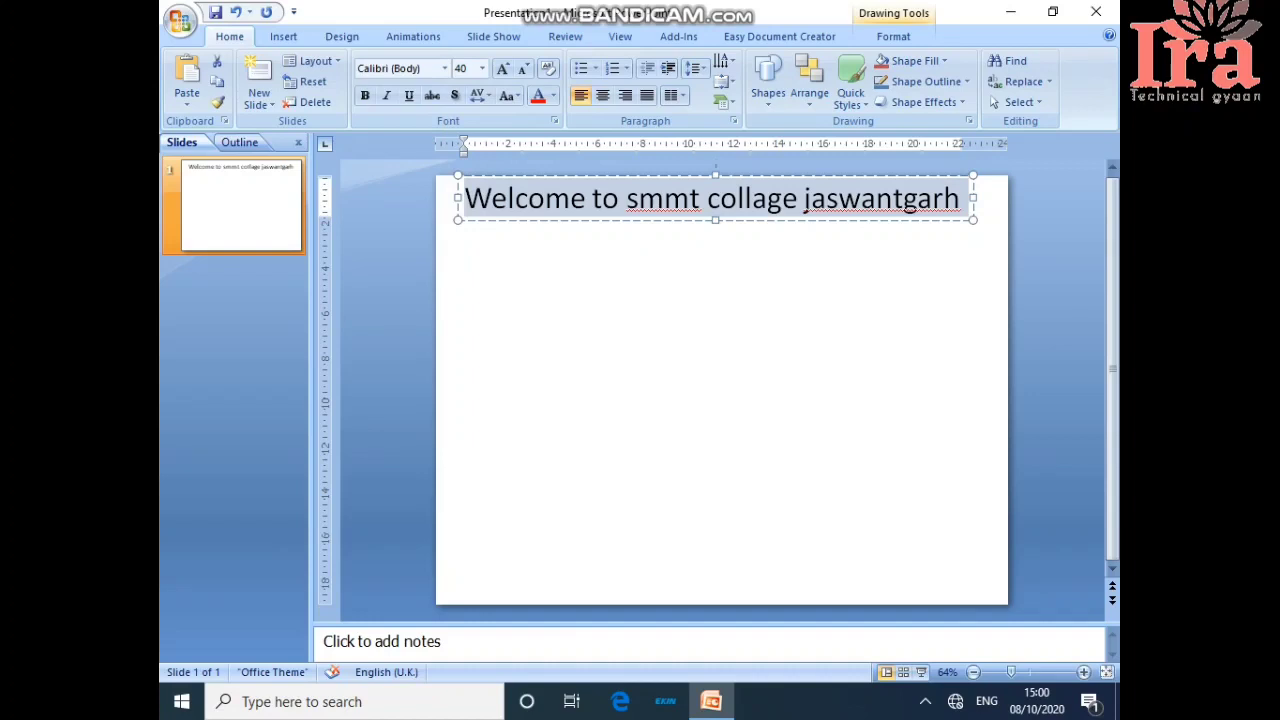
left_click(960, 198)
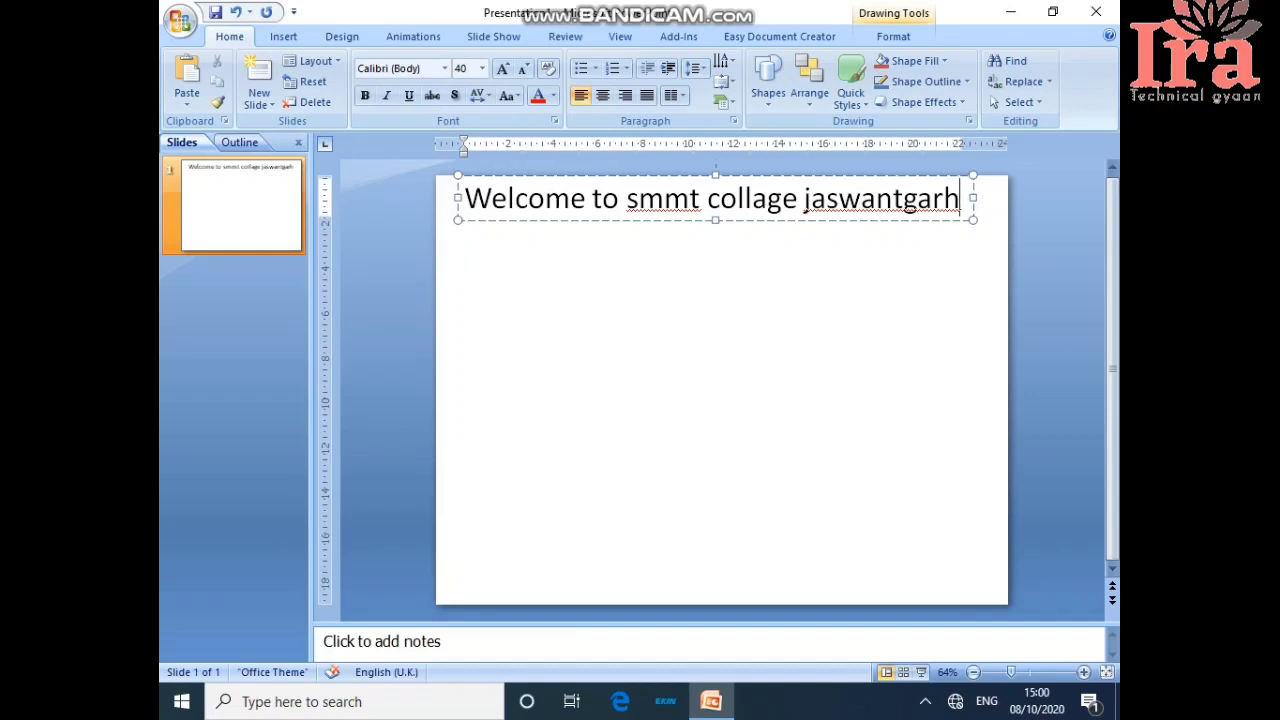
Step: Add an empty line below the welcome line and change the whole line's font color to dark aqua
key("Return")
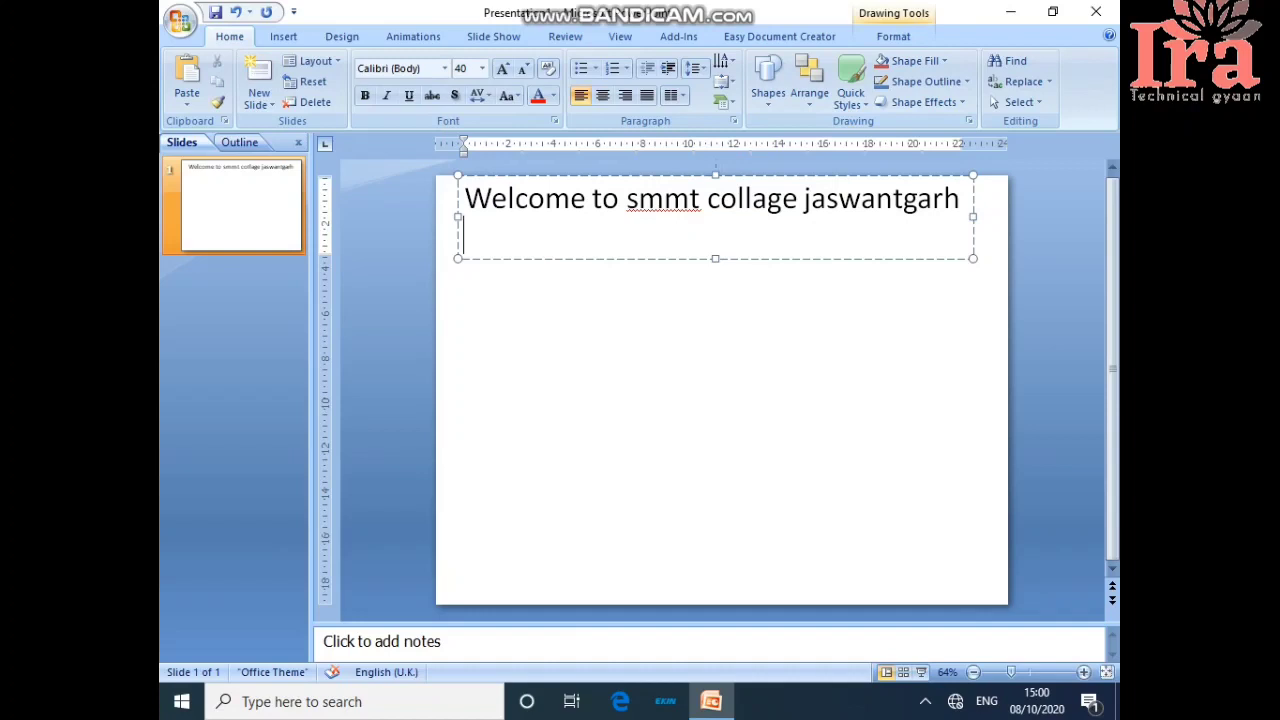
left_click_drag(964, 200, 260, 205)
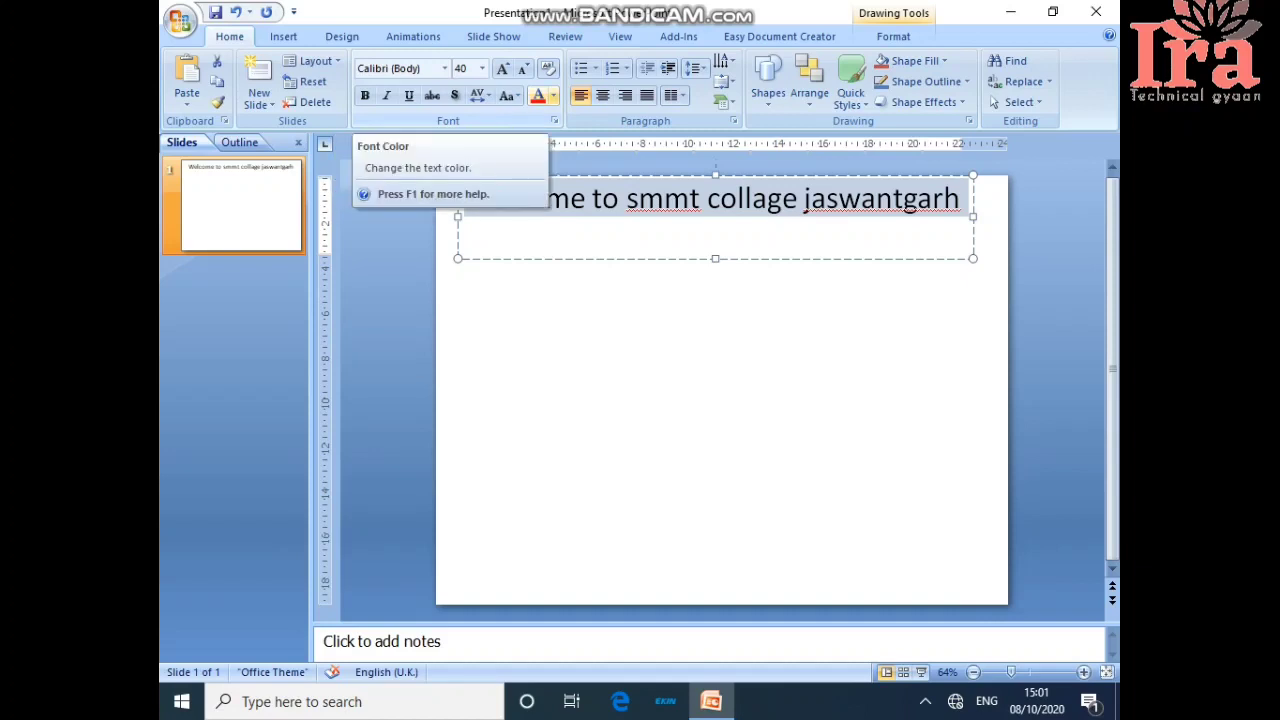
left_click(553, 95)
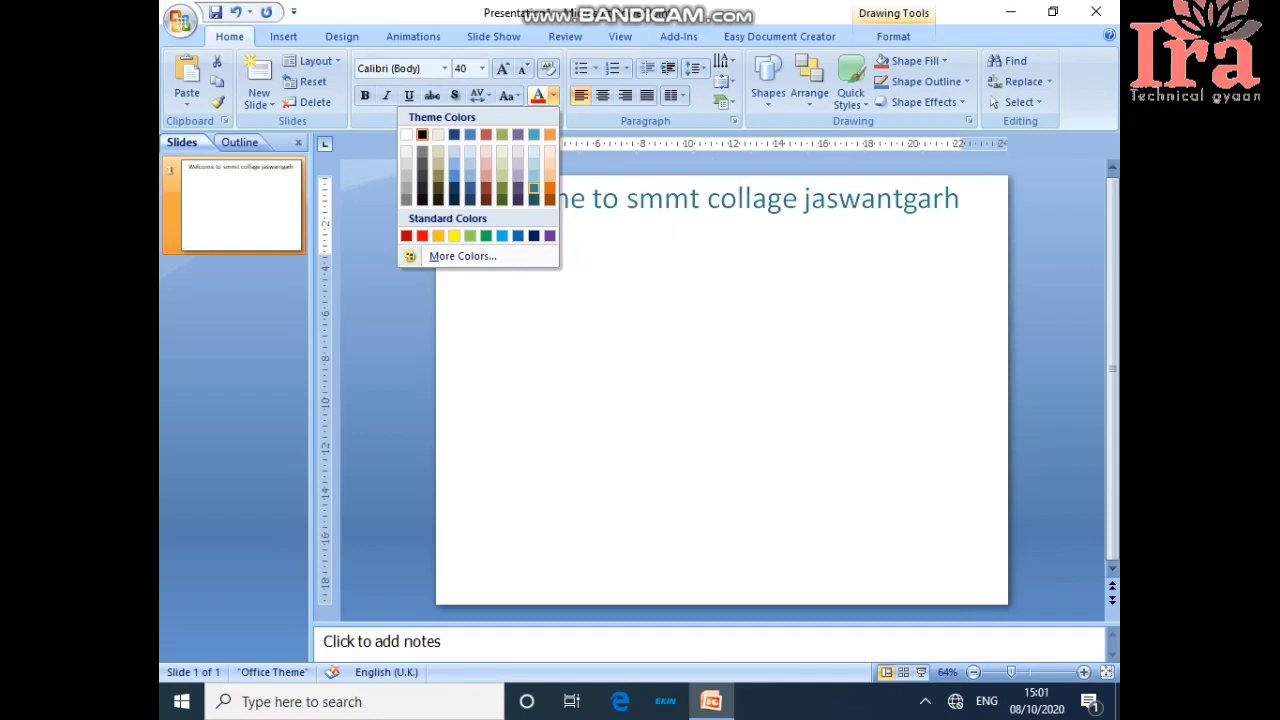
left_click(534, 188)
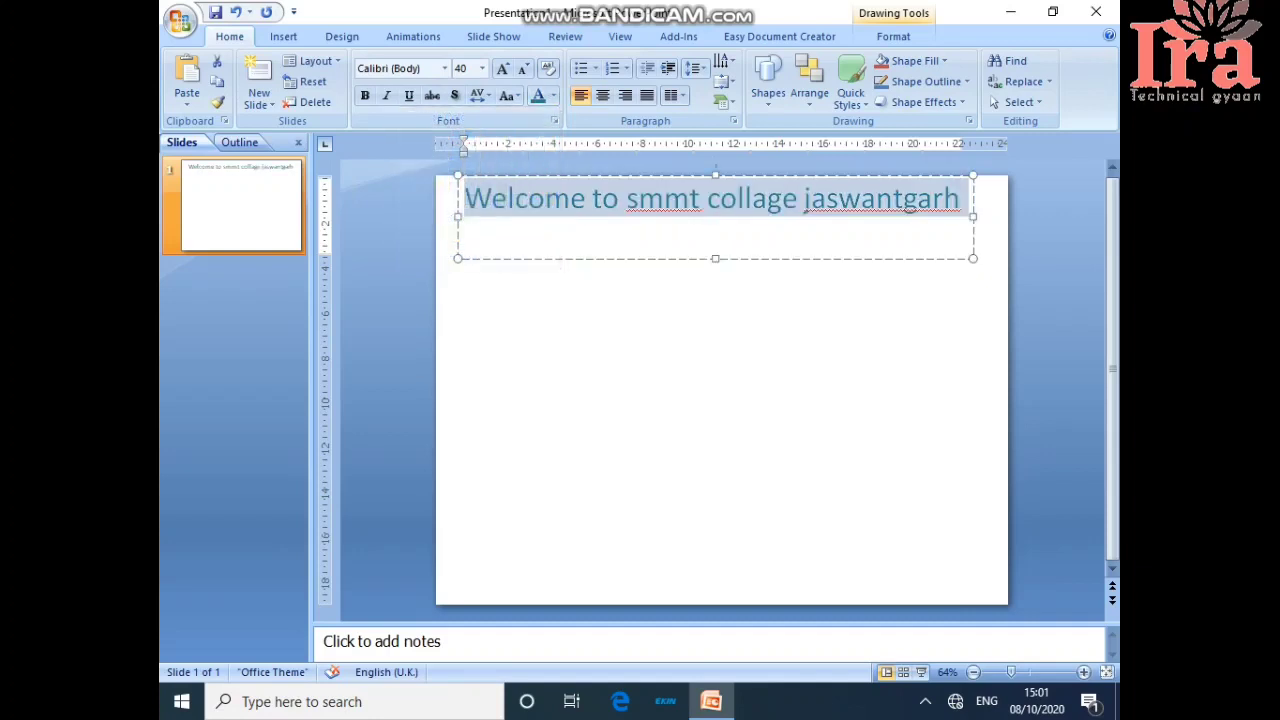
Step: Make the word "smmt" in the welcome line dark red and bold
left_click(626, 198)
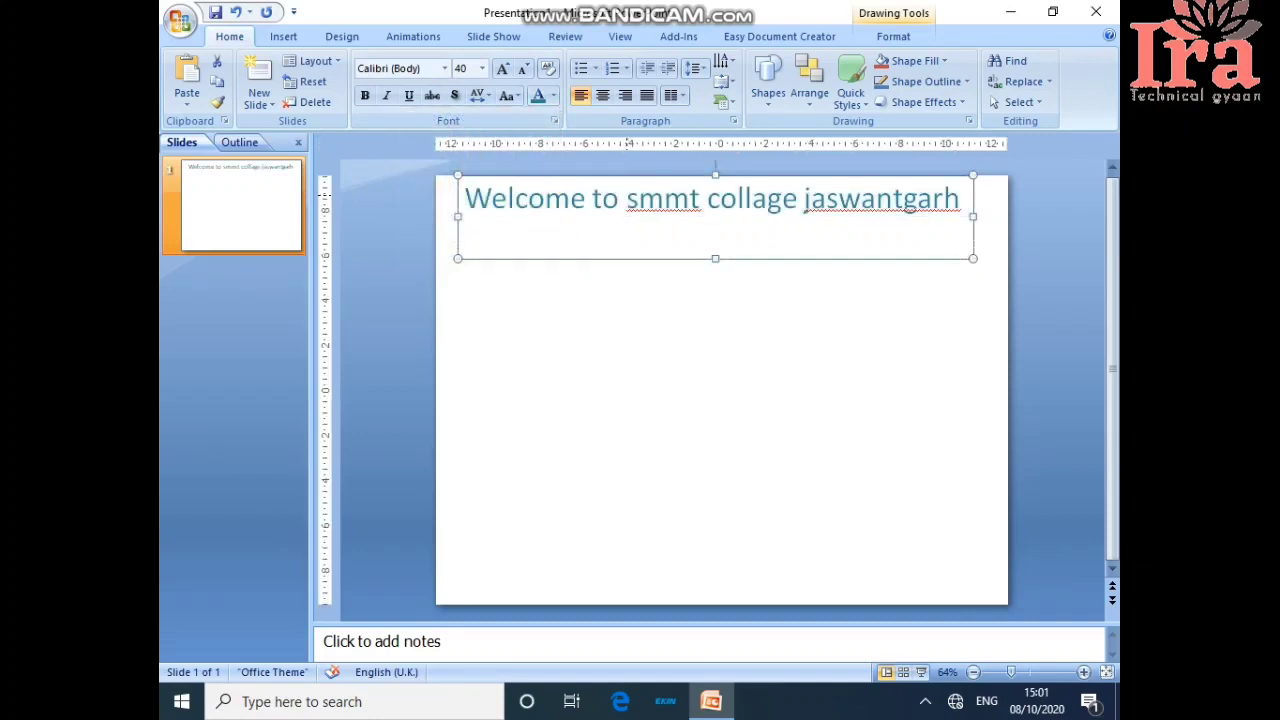
left_click_drag(626, 198, 706, 198)
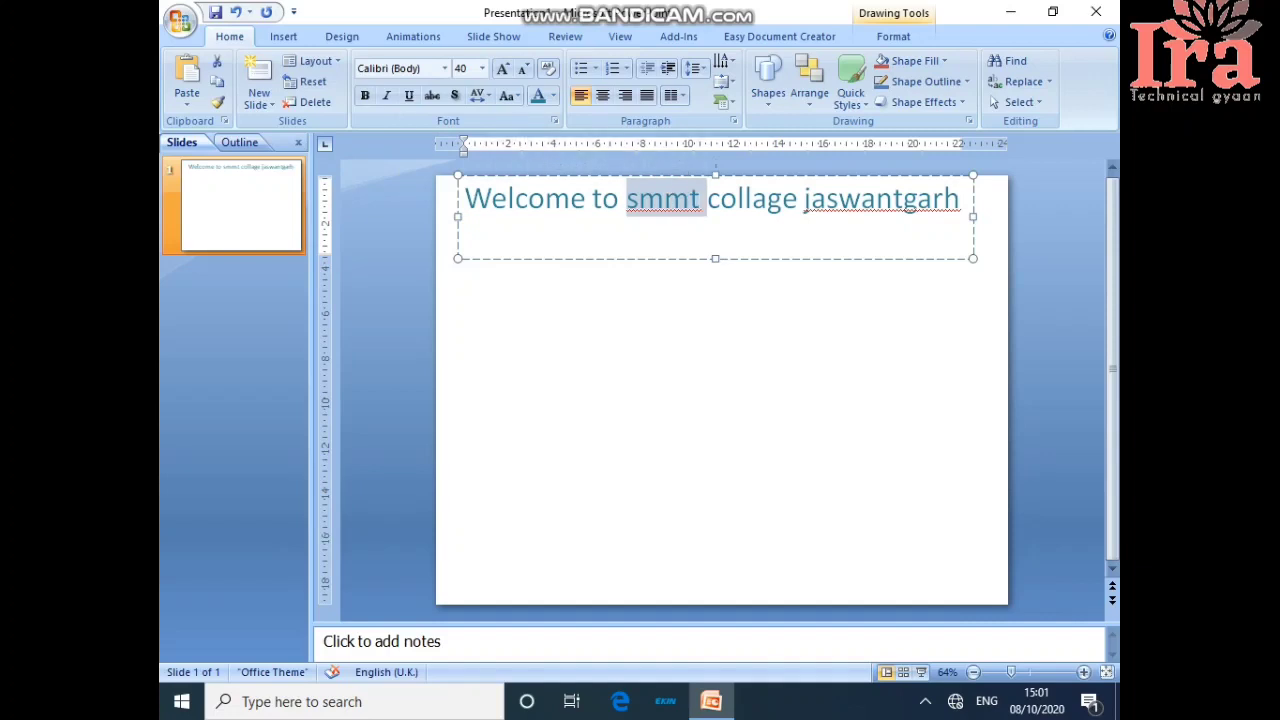
left_click(553, 96)
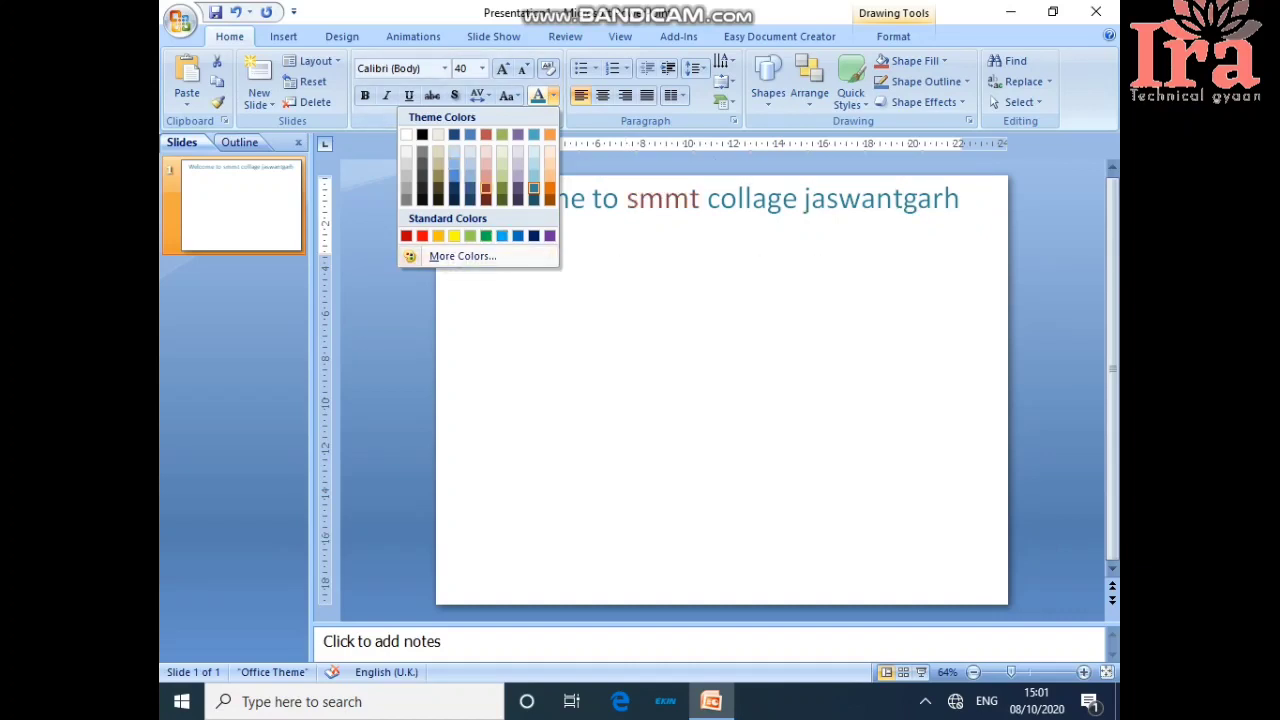
left_click(486, 188)
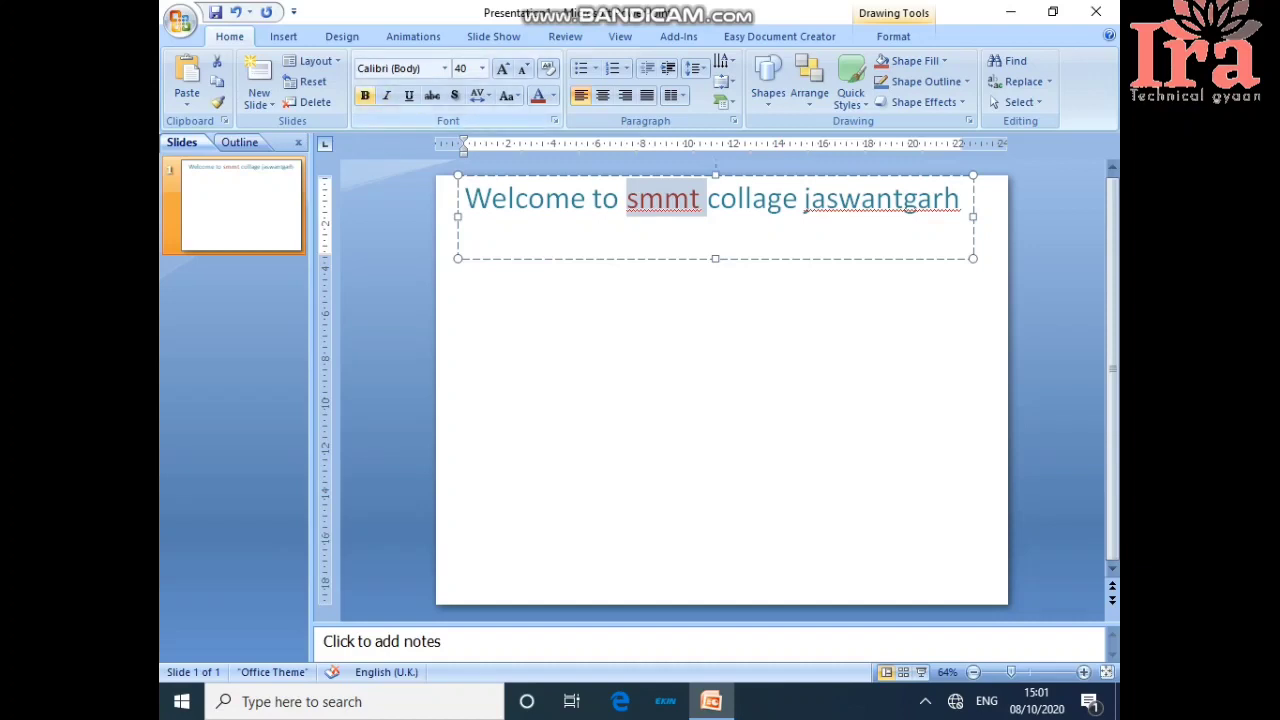
left_click(365, 95)
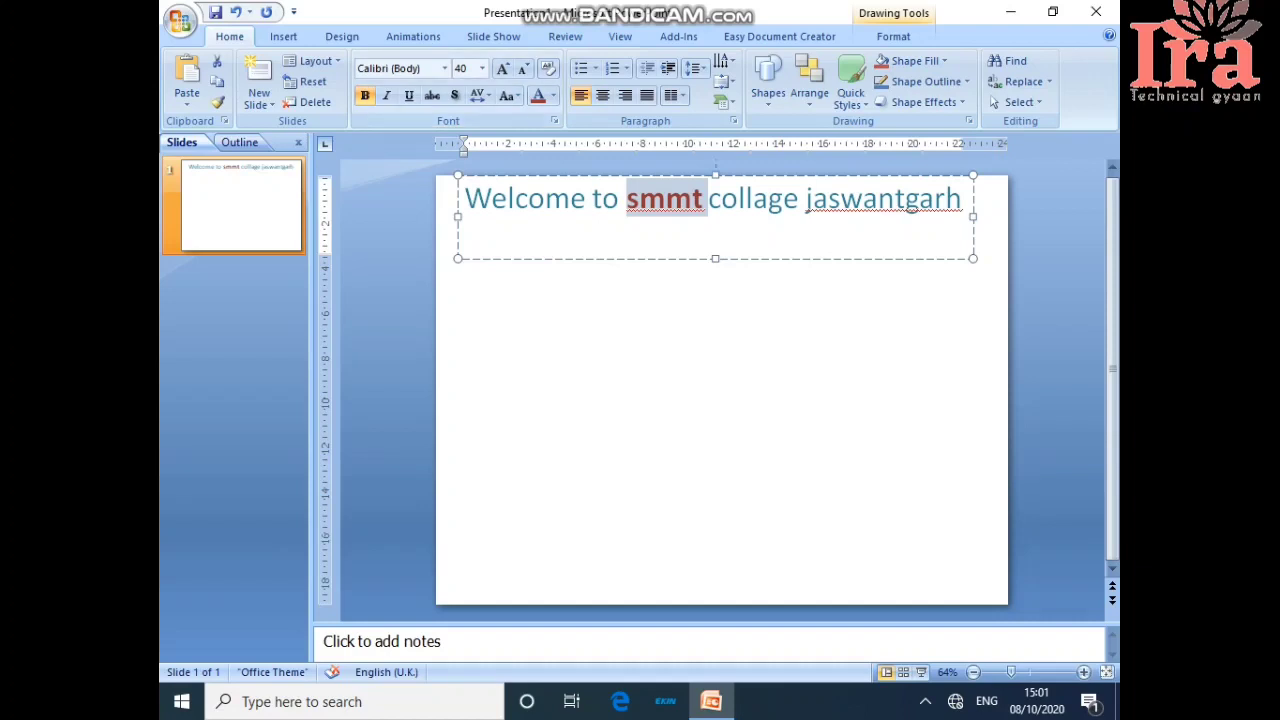
left_click(690, 268)
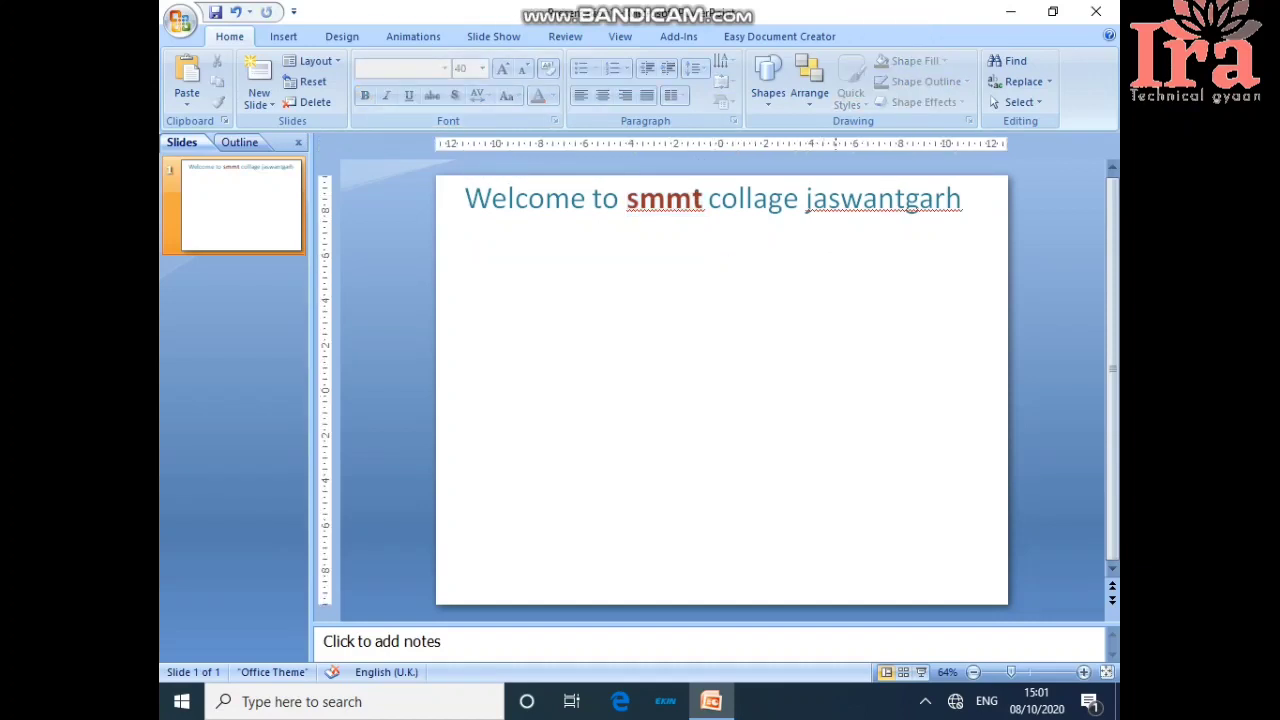
Step: Shift the text box slightly down and to the right, and copy the entire welcome line
left_click(720, 198)
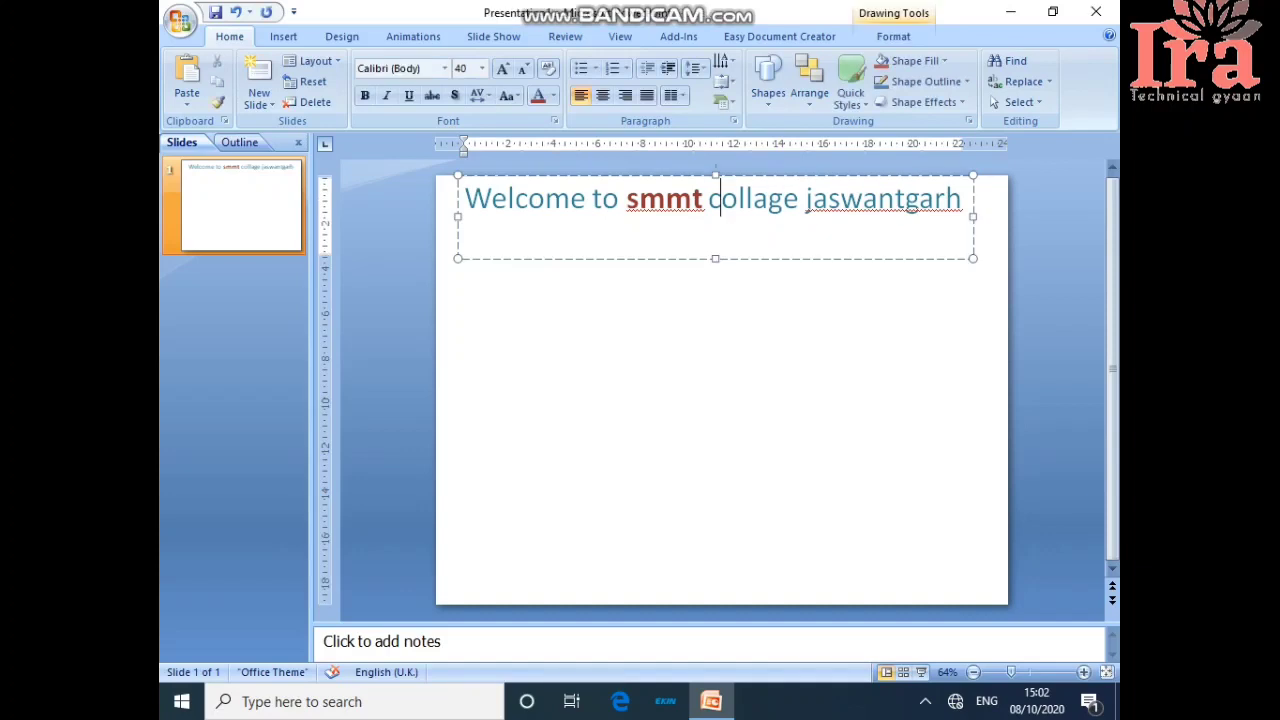
left_click_drag(972, 205, 455, 213)
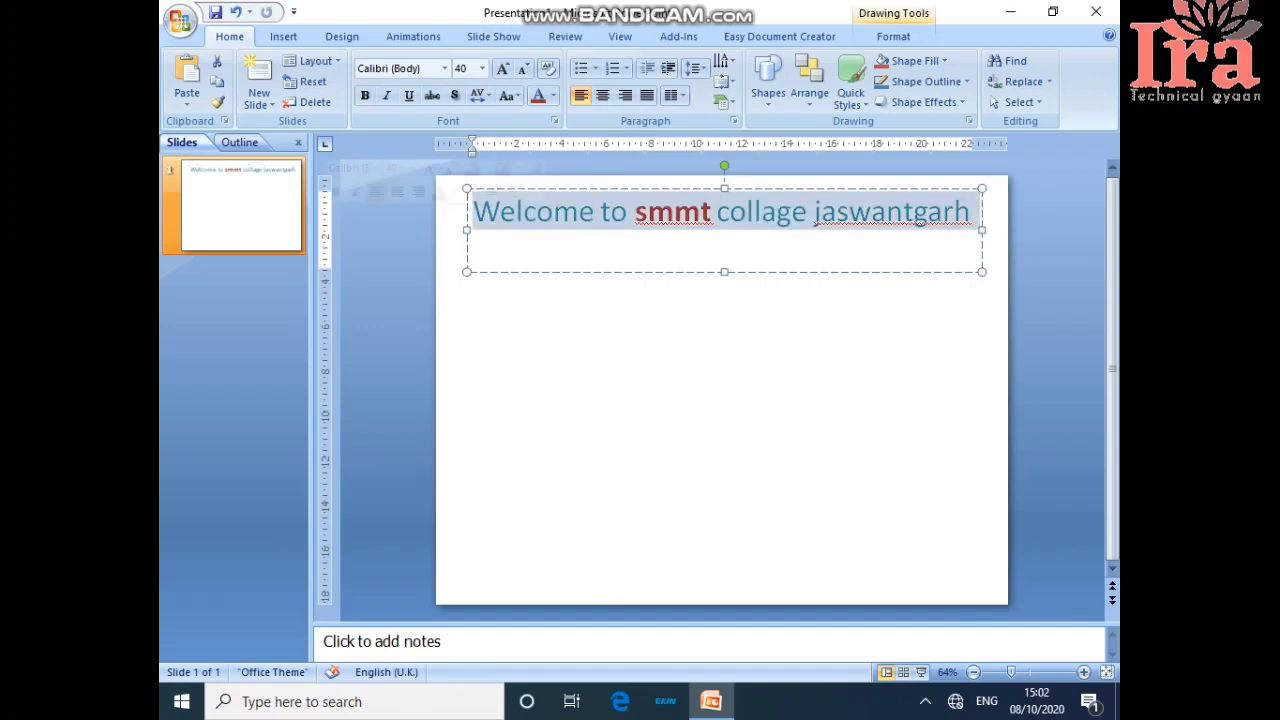
key("ctrl+c")
key("Escape")
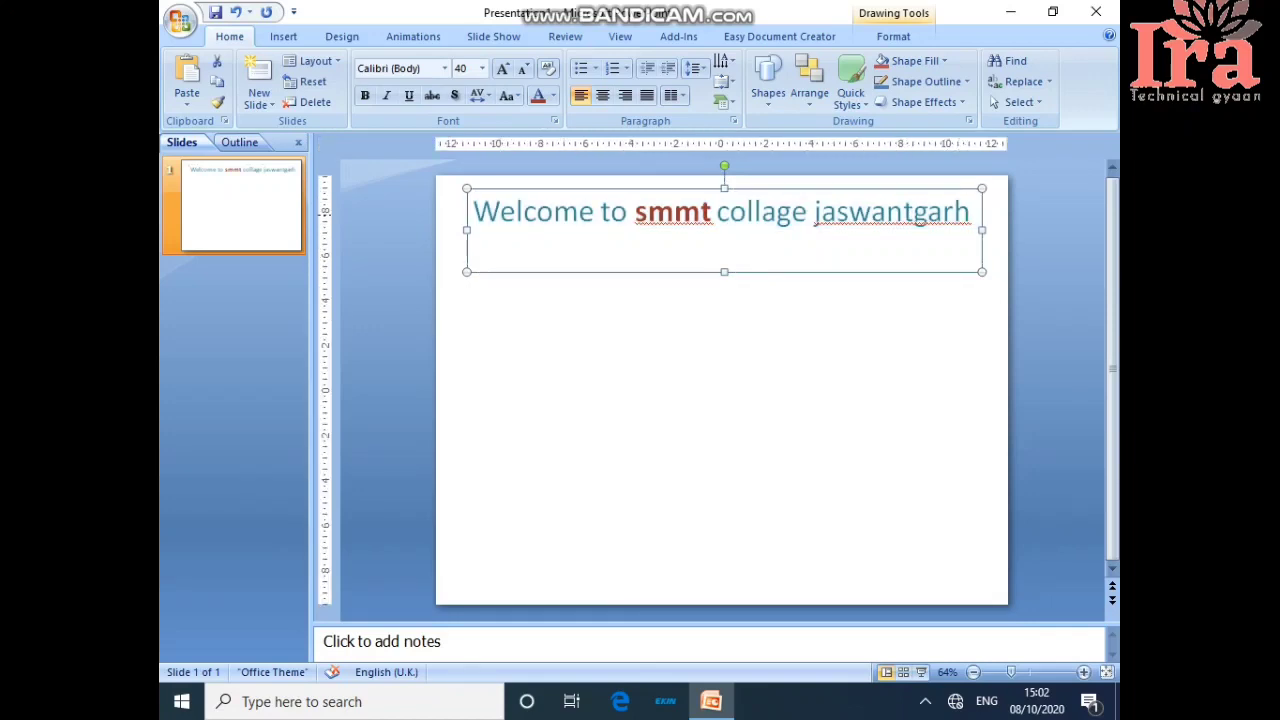
Step: Paste the copied welcome line on a new line directly below the original one
left_click(893, 37)
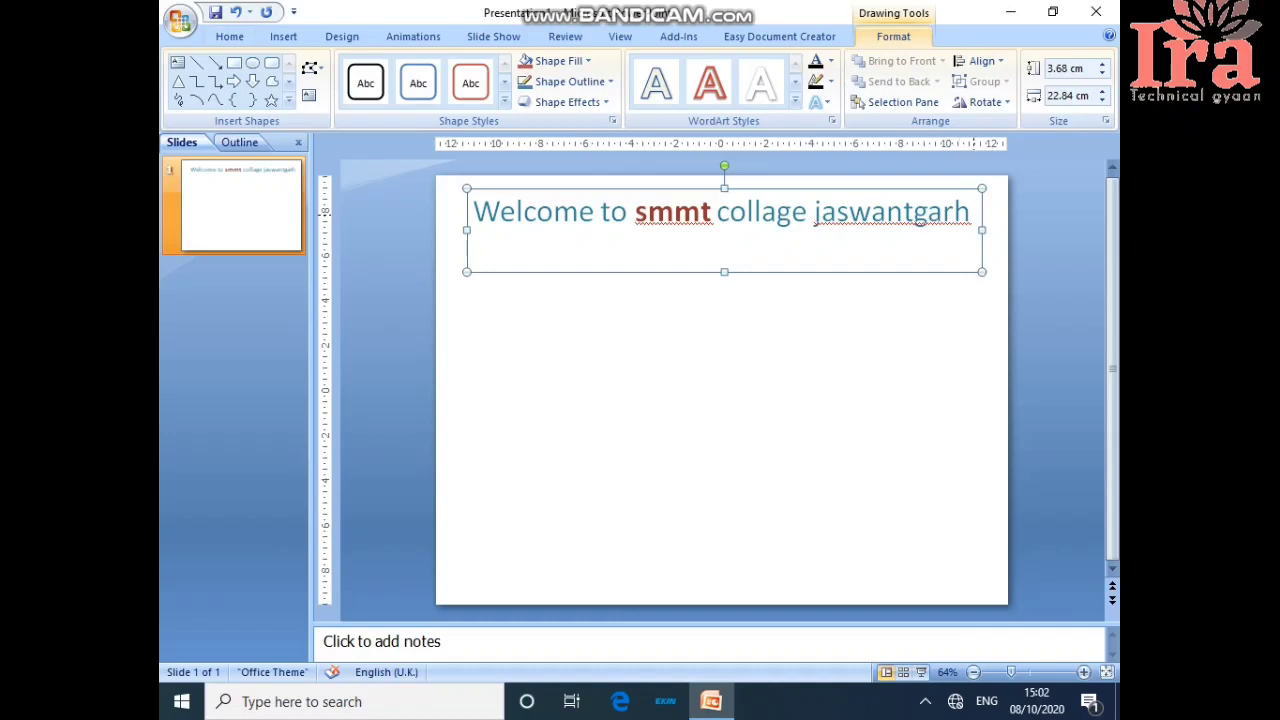
left_click(940, 214)
double_click(940, 214)
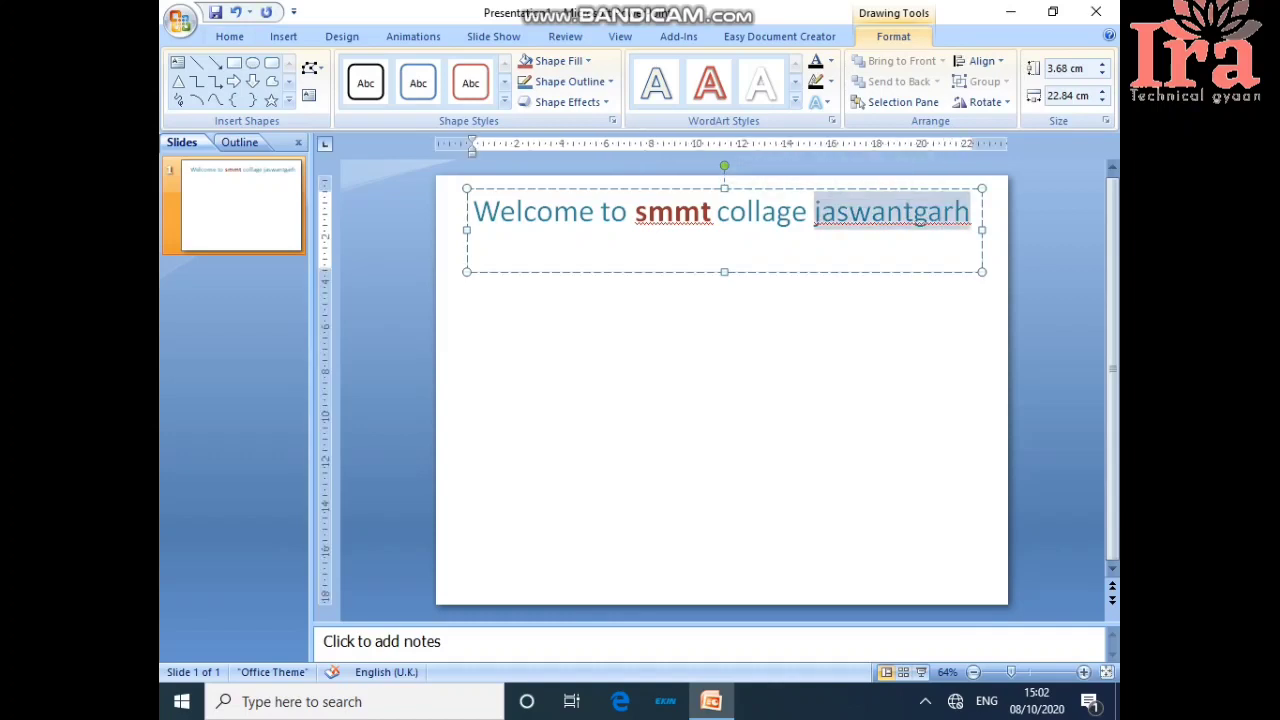
left_click(940, 214)
key("Right")
key("Right")
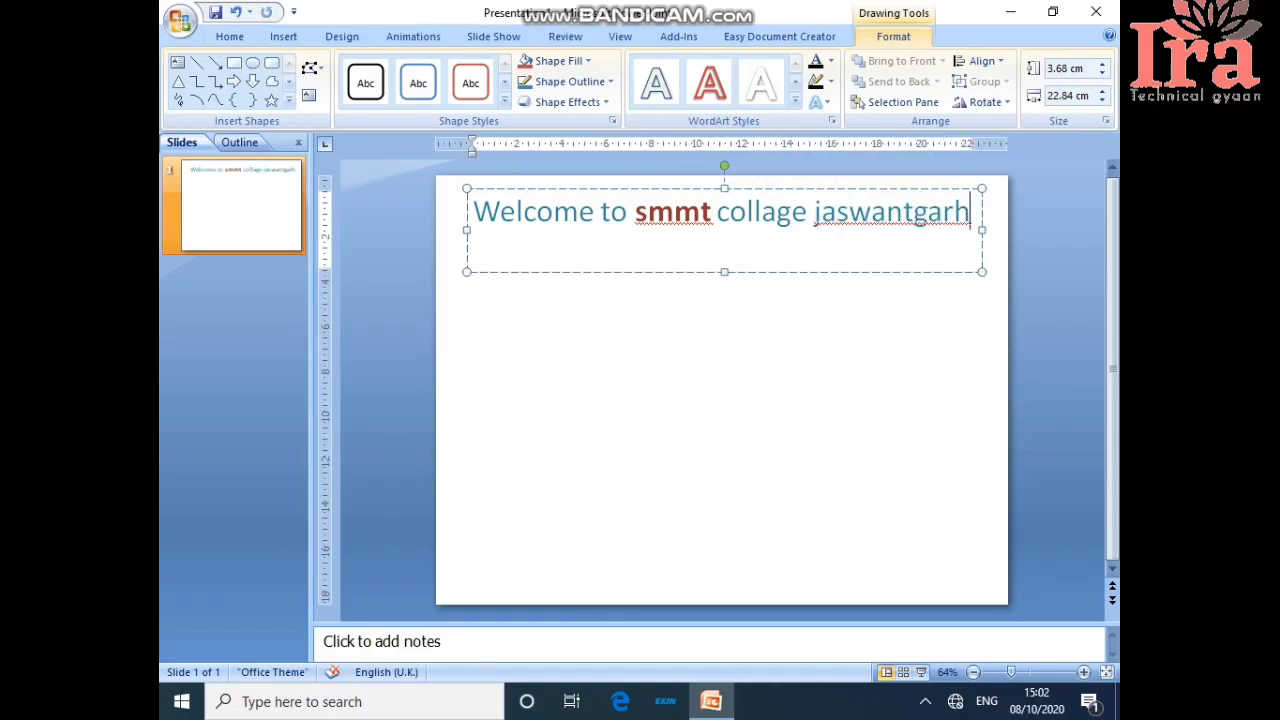
key("Return")
key("ctrl+v")
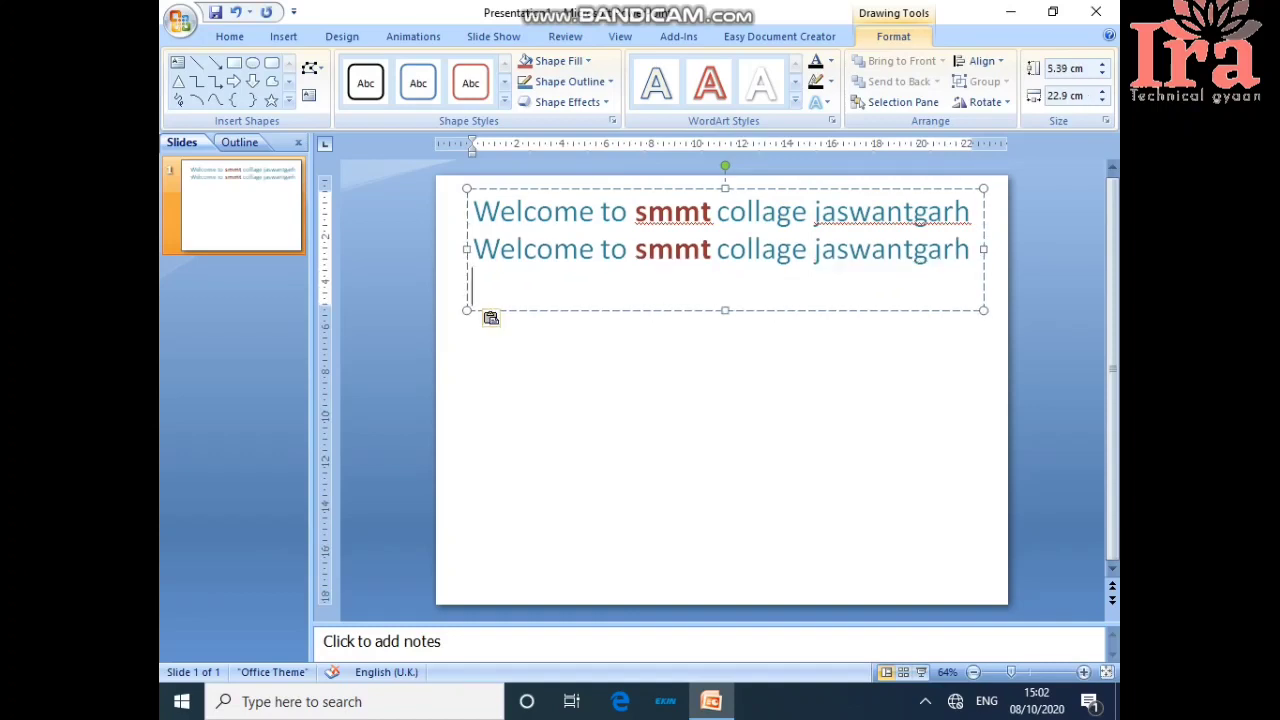
Step: Paste the welcome line repeatedly until ten identical lines fill the slide, leaving the text box deselected
key("ctrl+v")
key("ctrl+v")
key("ctrl+v")
key("ctrl+v")
key("ctrl+v")
key("ctrl+v")
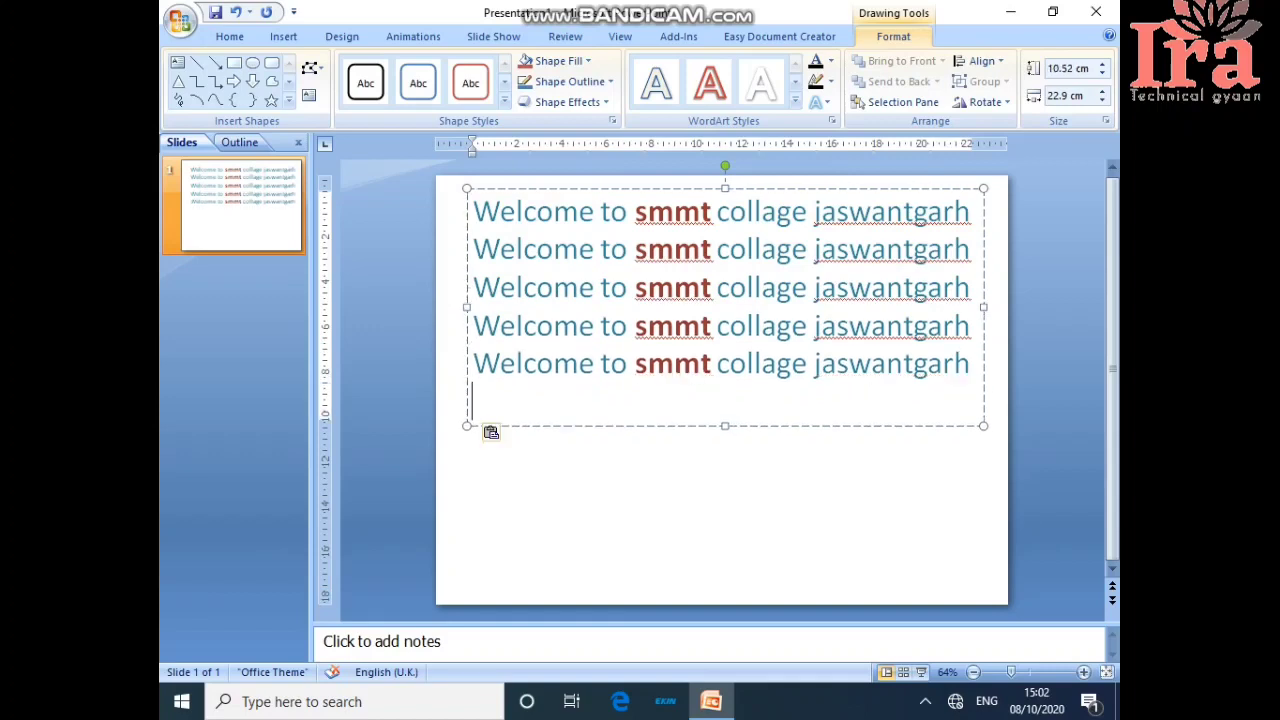
key("ctrl+v")
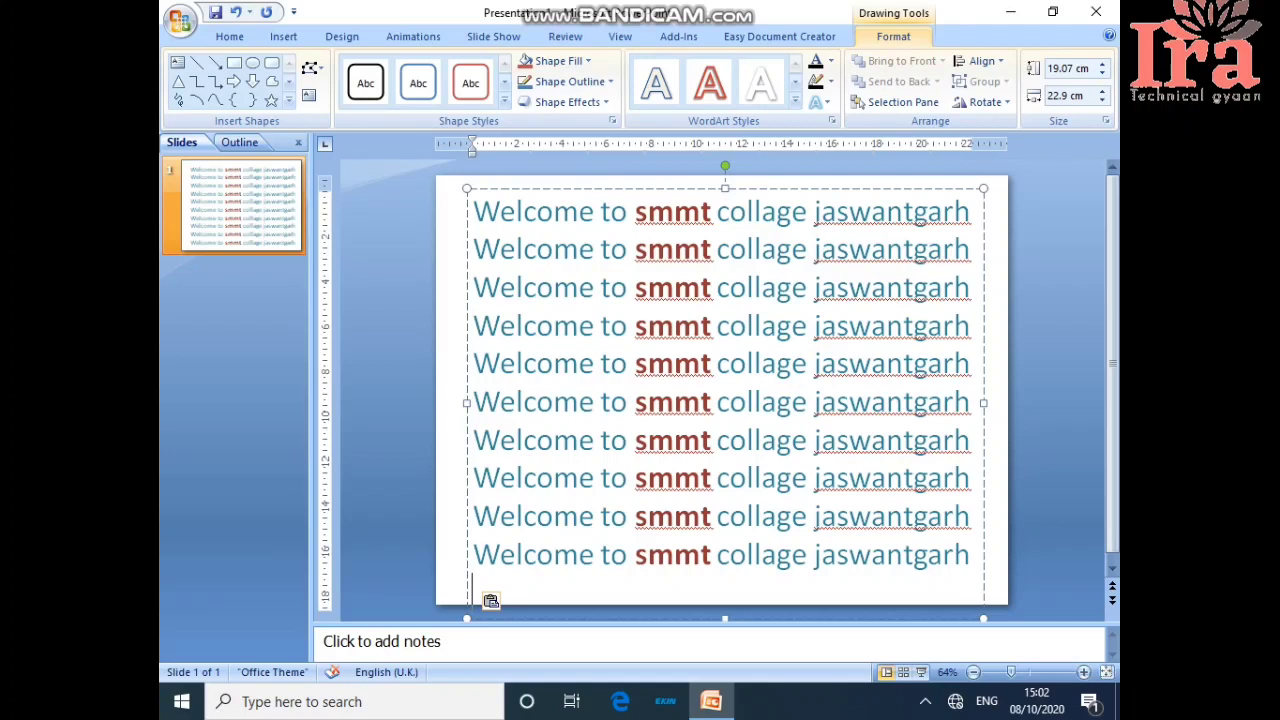
left_click(1056, 290)
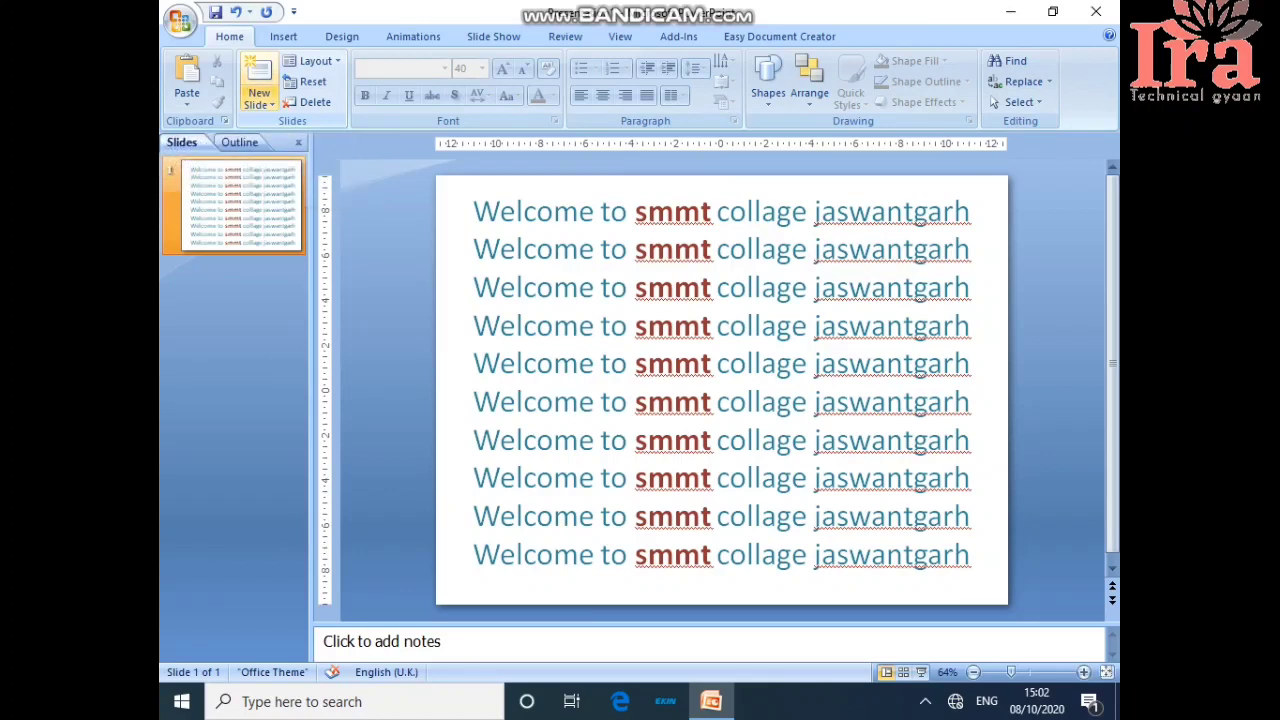
Step: Add a new slide with the Blank layout after slide 1
left_click(259, 100)
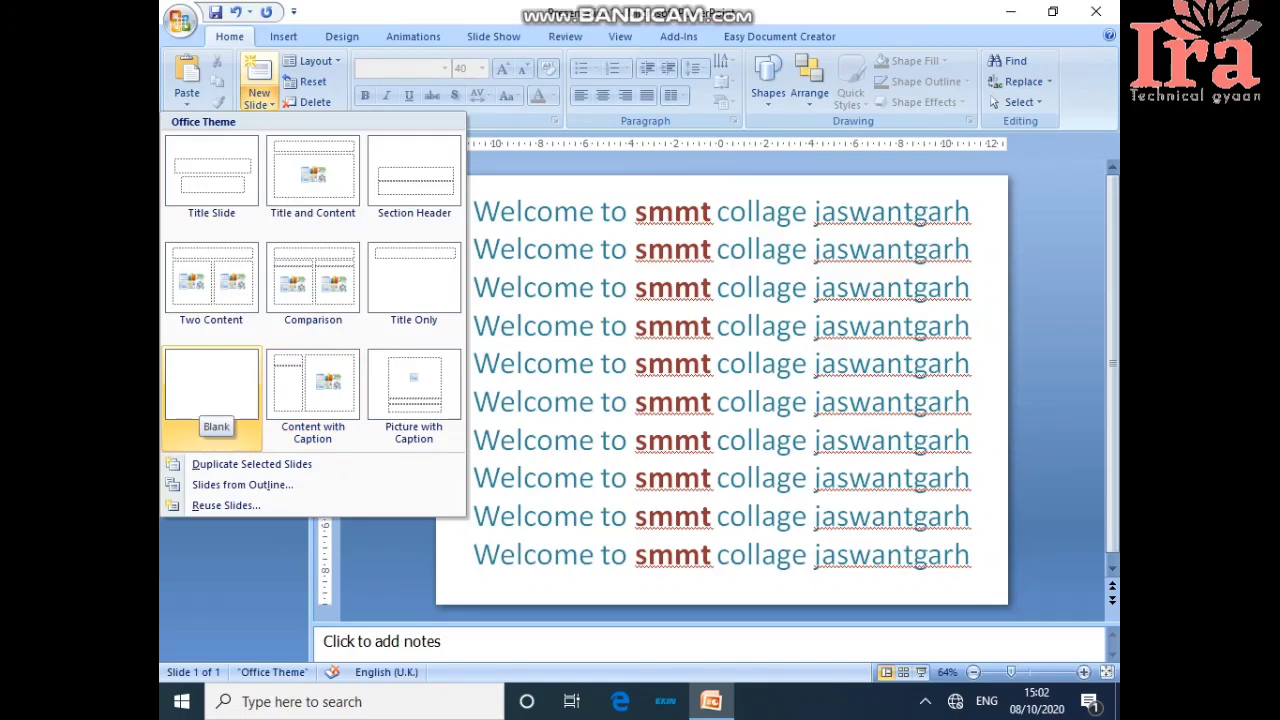
left_click(211, 388)
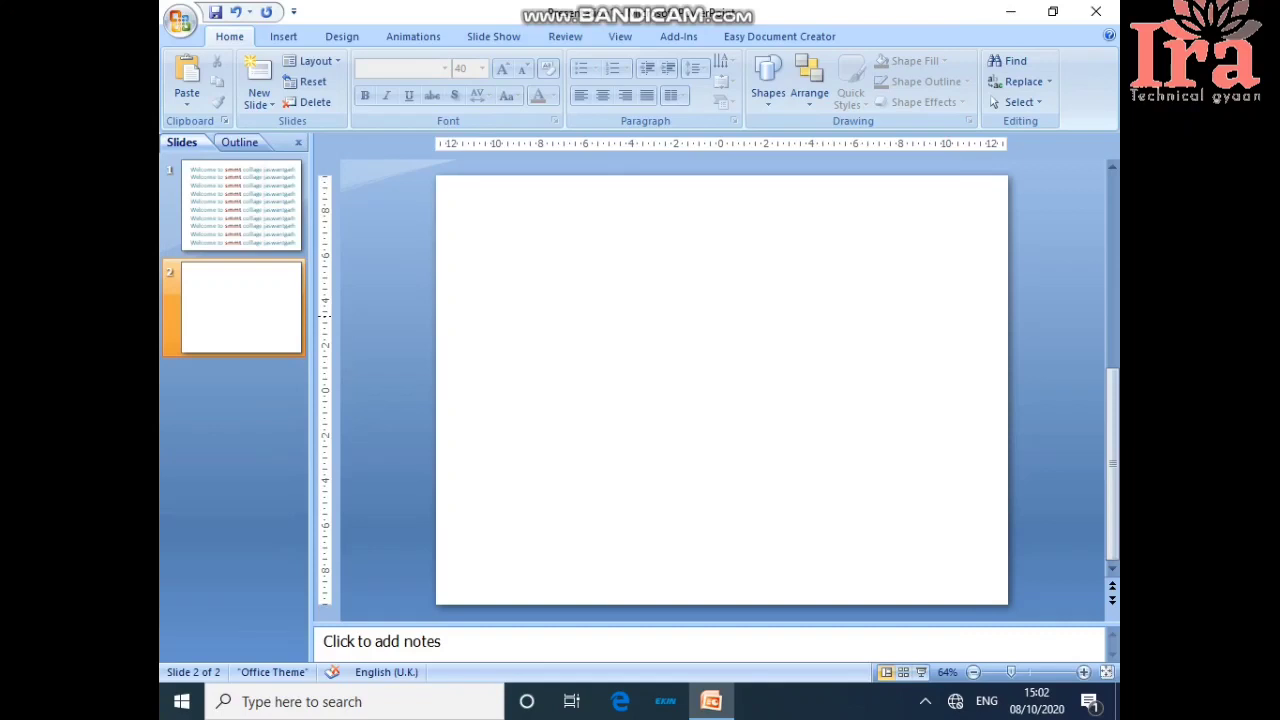
Step: Duplicate slide 1 with the welcome lines
scroll(325, 300, "up", 3)
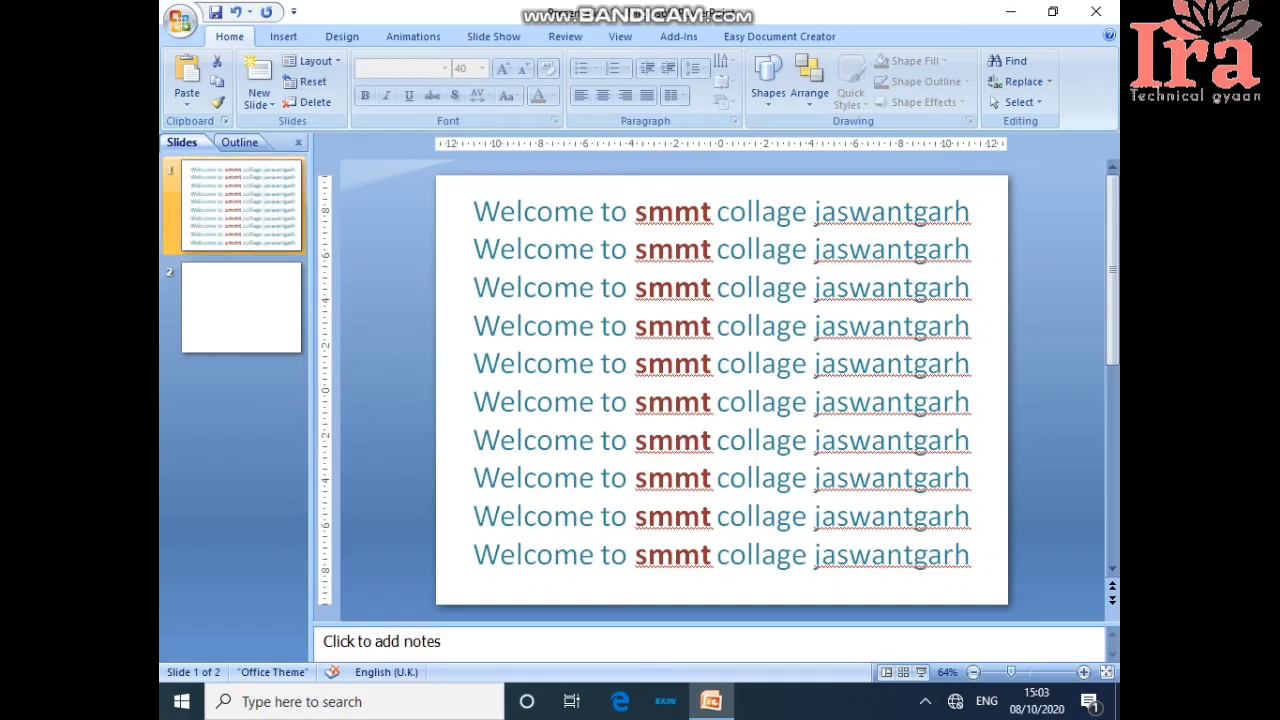
right_click(239, 203)
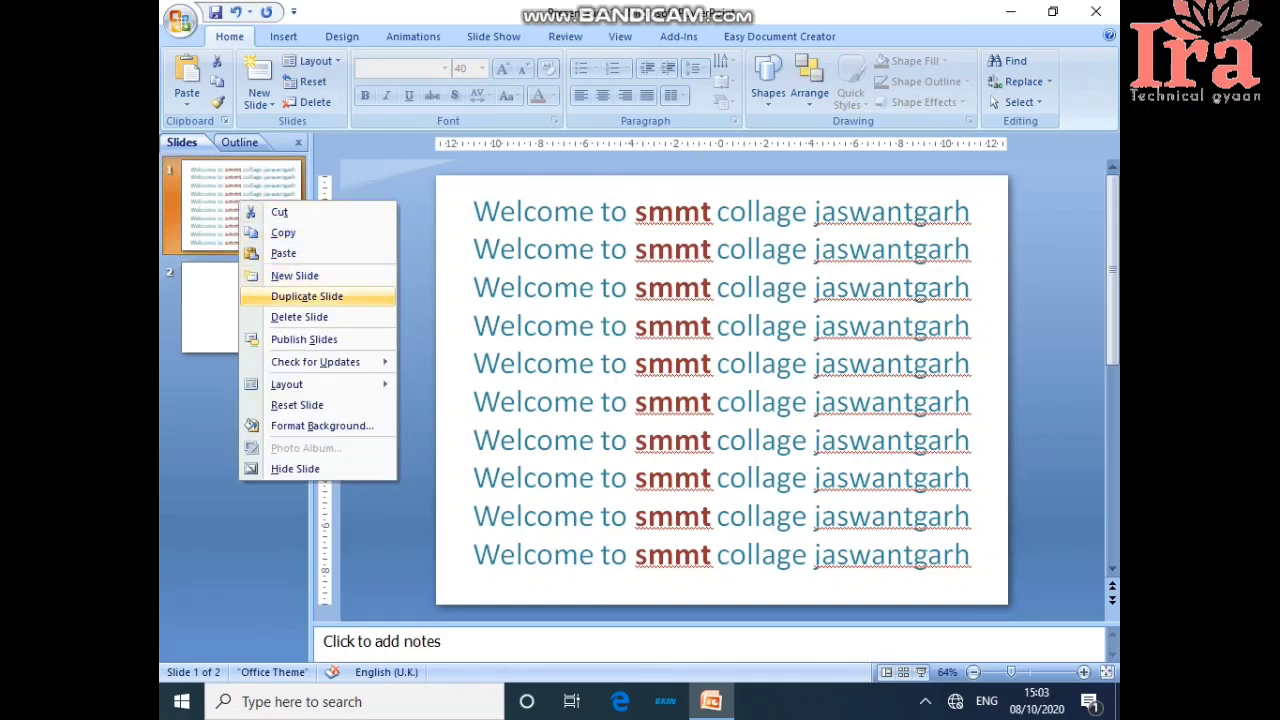
left_click(307, 296)
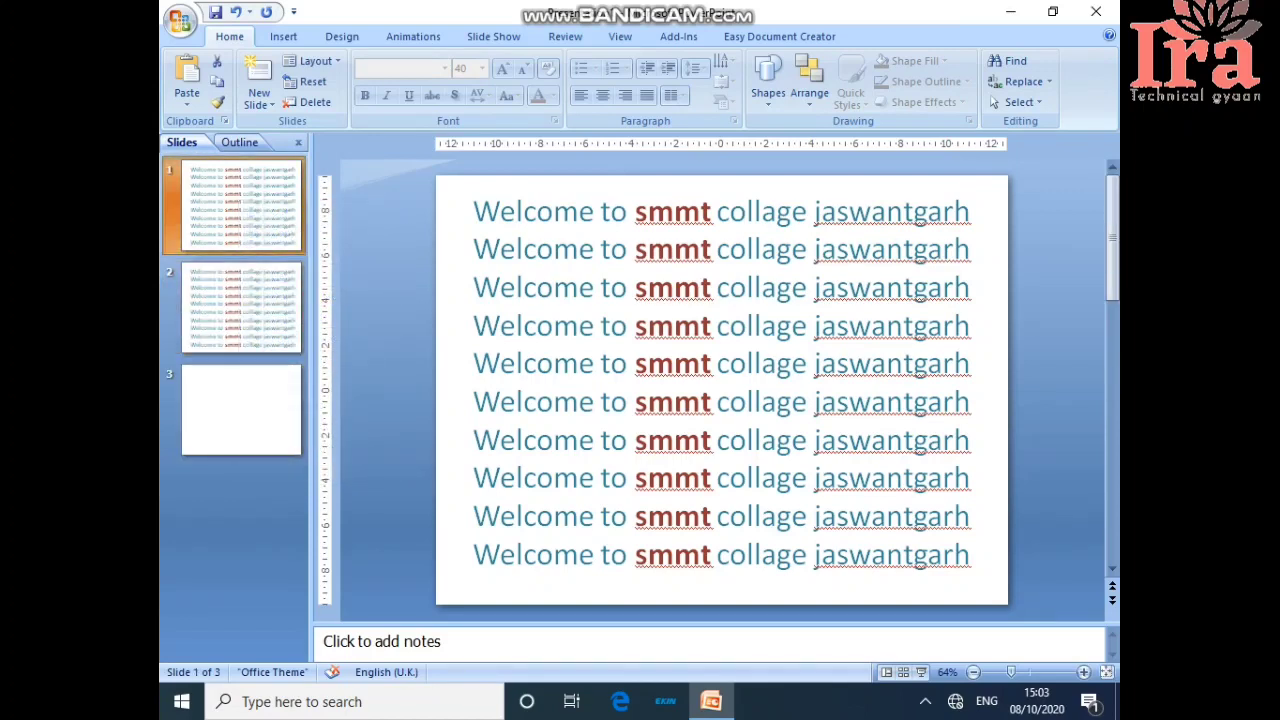
Step: Compare slide 1 with its duplicate and delete the duplicate slide 2
left_click(241, 215)
left_click(241, 300)
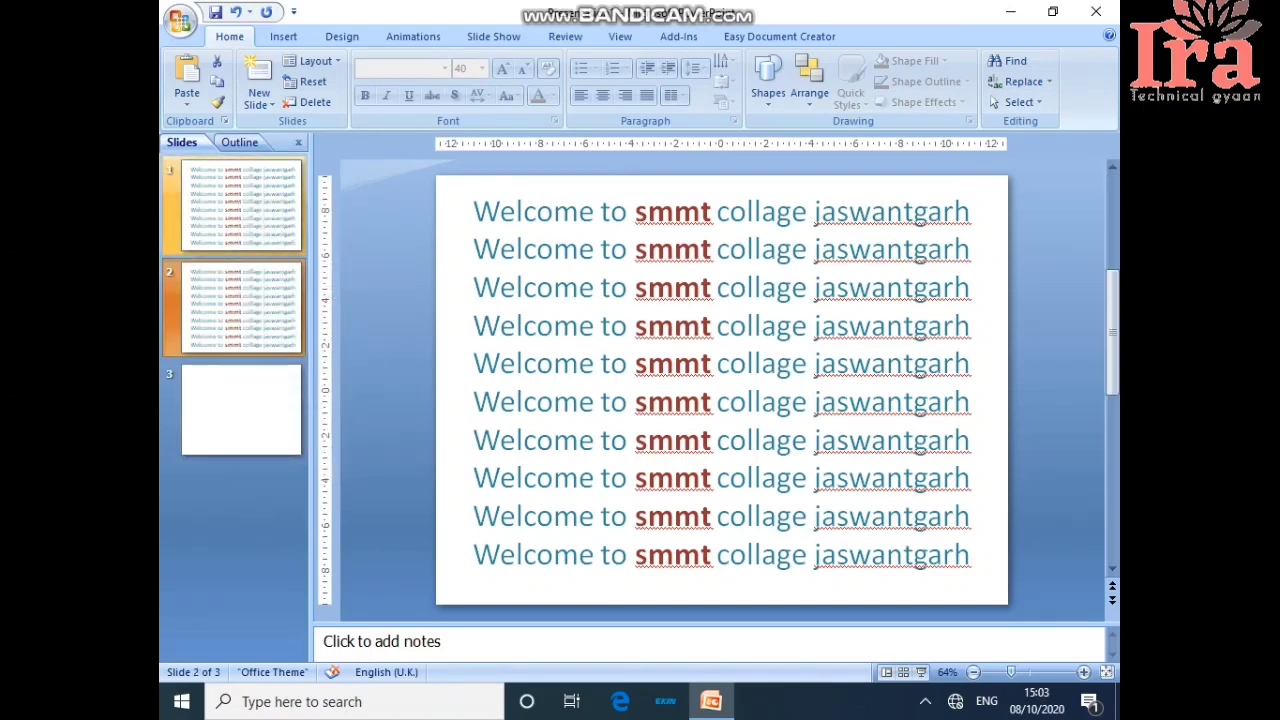
left_click(241, 215)
left_click(241, 300)
left_click(241, 215)
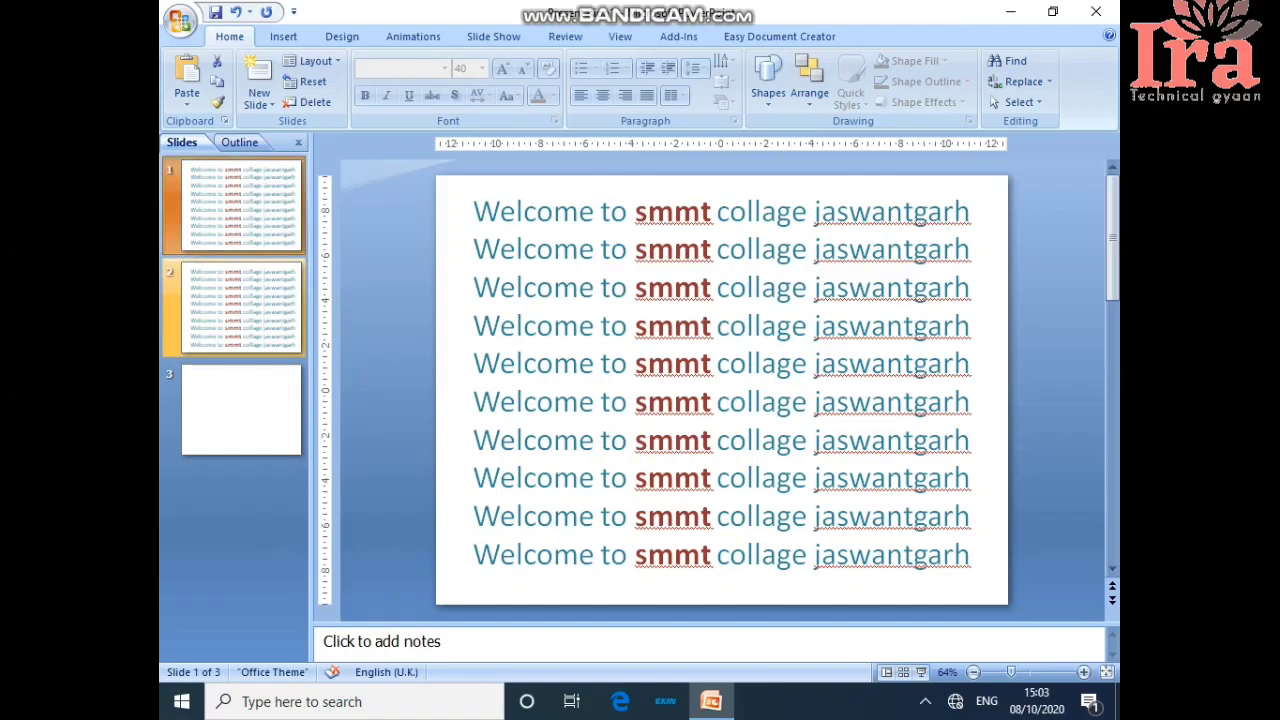
left_click(241, 300)
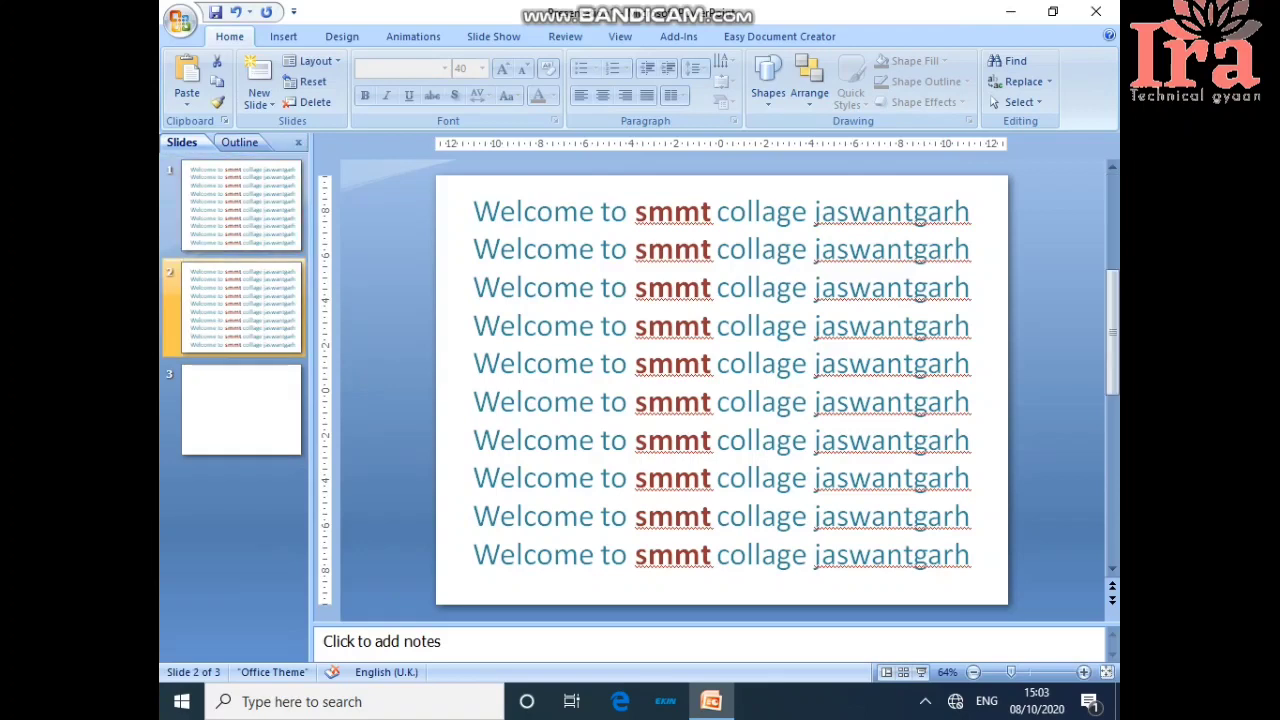
right_click(254, 310)
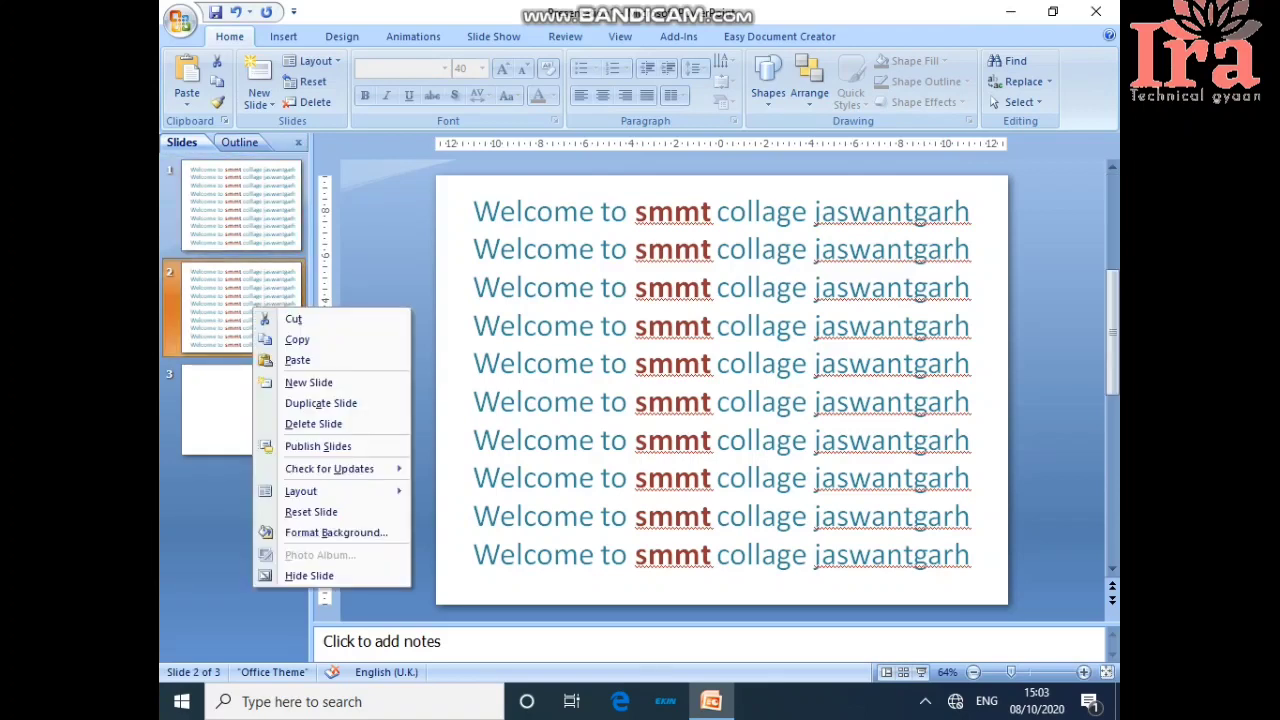
left_click(313, 423)
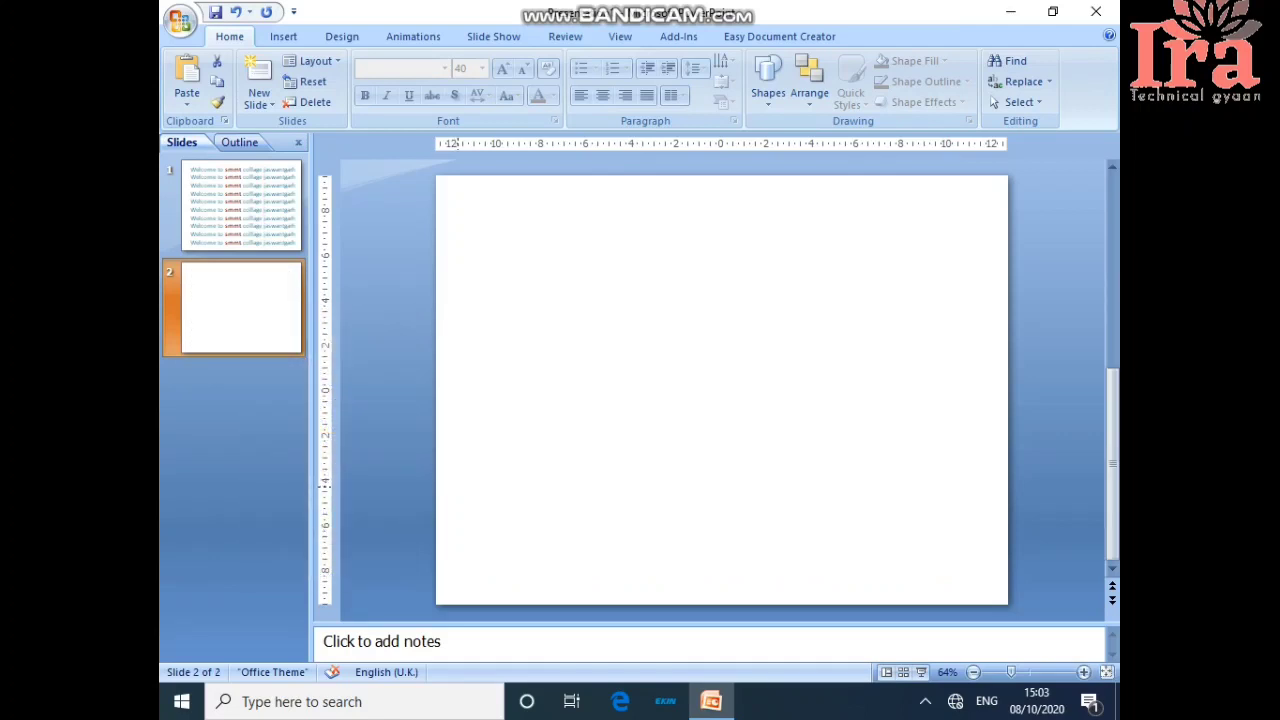
Step: Select the first welcome line on slide 1 and bring up the custom animation settings for it
left_click(243, 208)
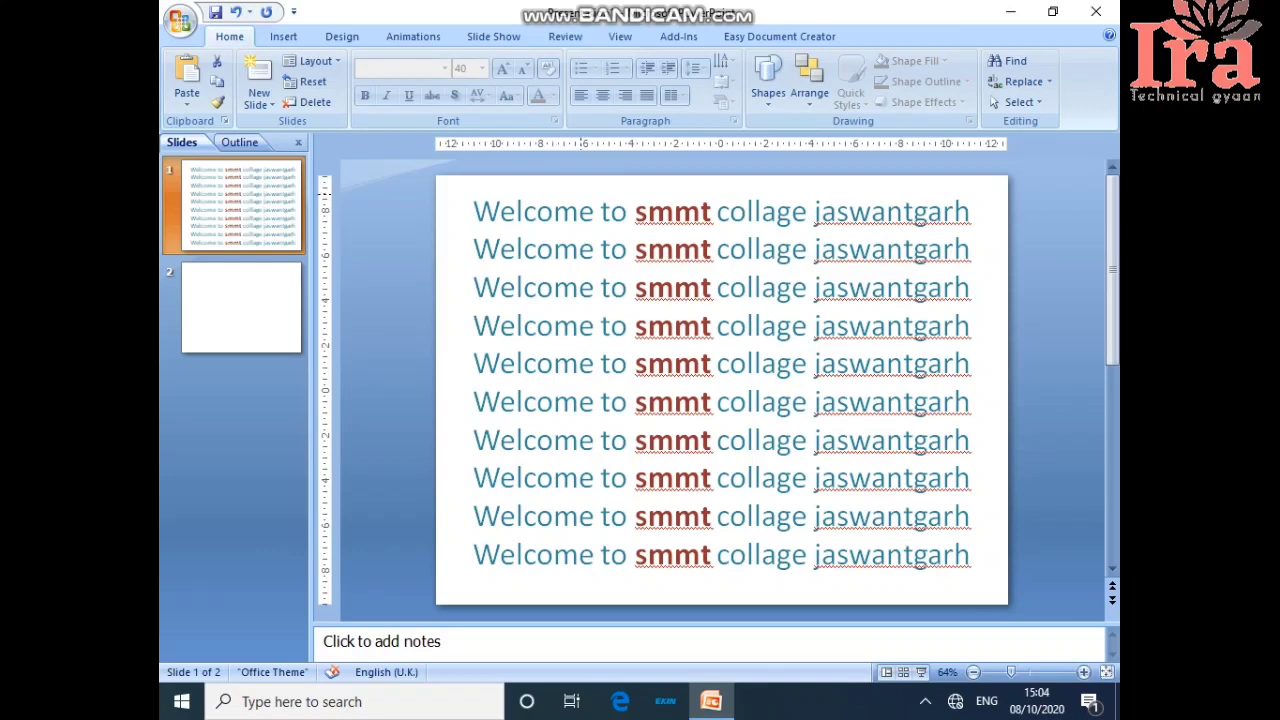
left_click(870, 248)
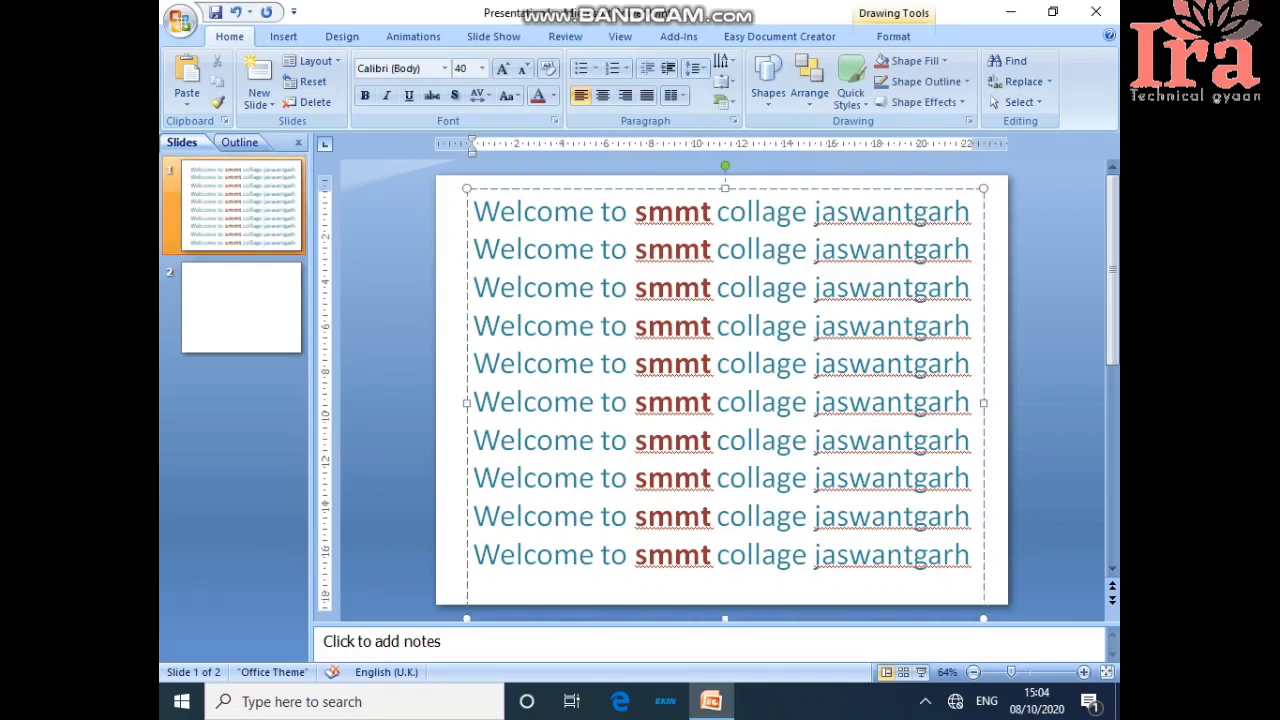
left_click_drag(970, 211, 472, 211)
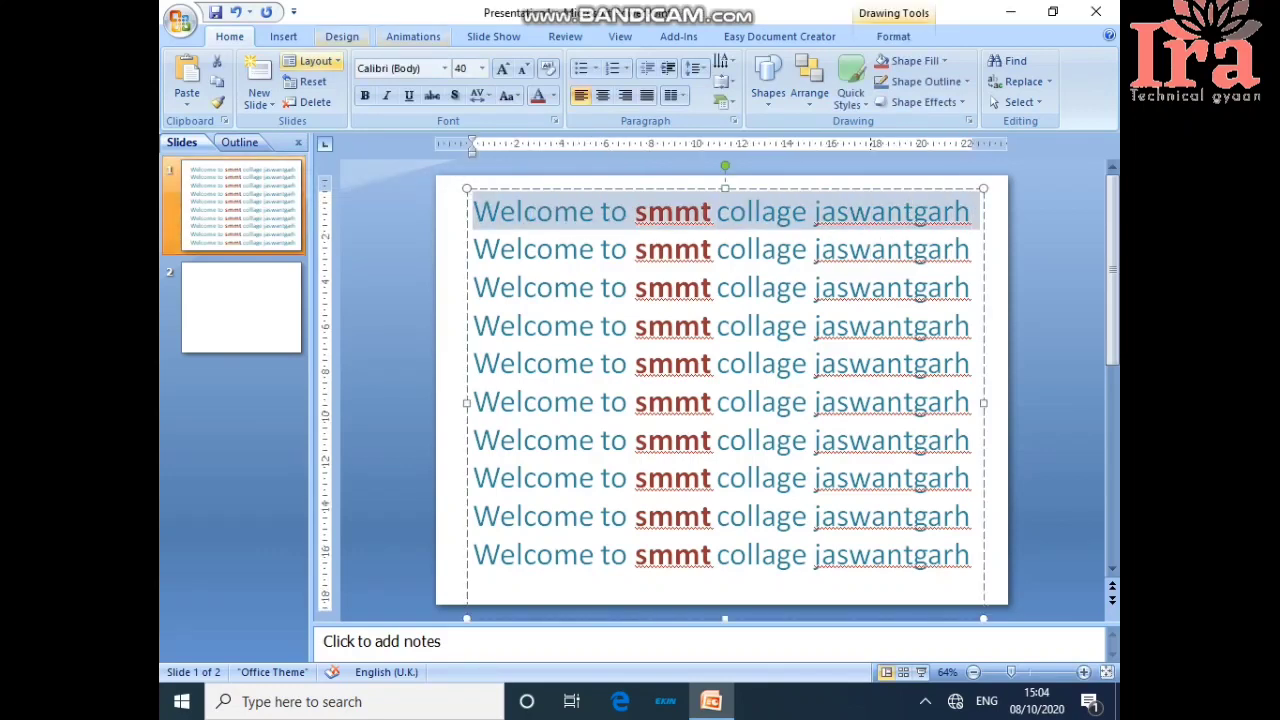
left_click(420, 36)
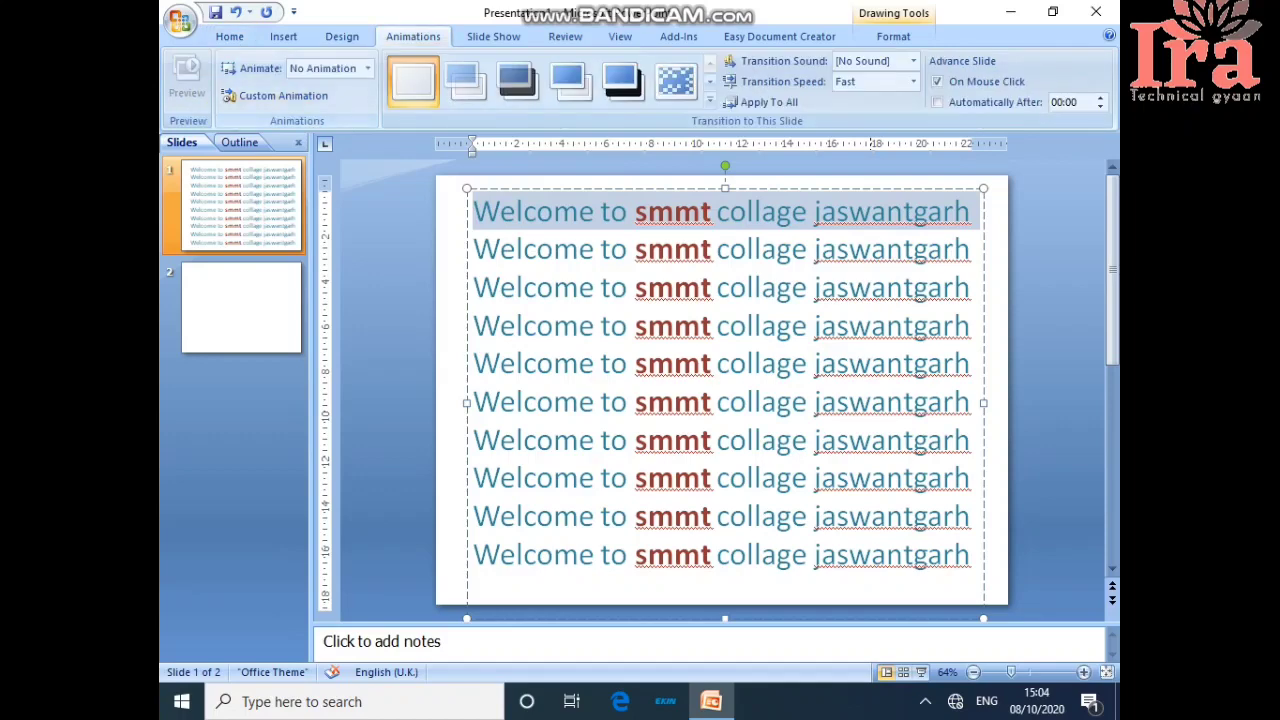
left_click(283, 95)
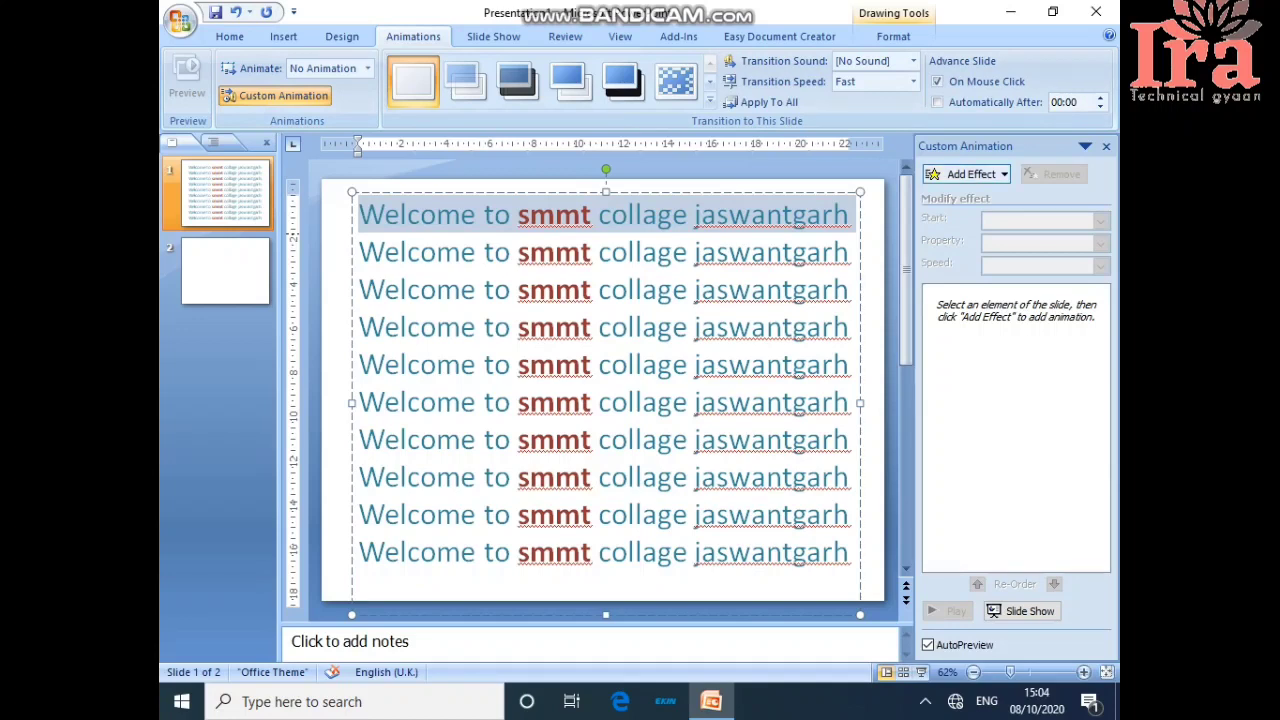
Step: Preview the Fly In, Flash Once and Peek In entrance effects on the first welcome line without applying any
left_click(965, 174)
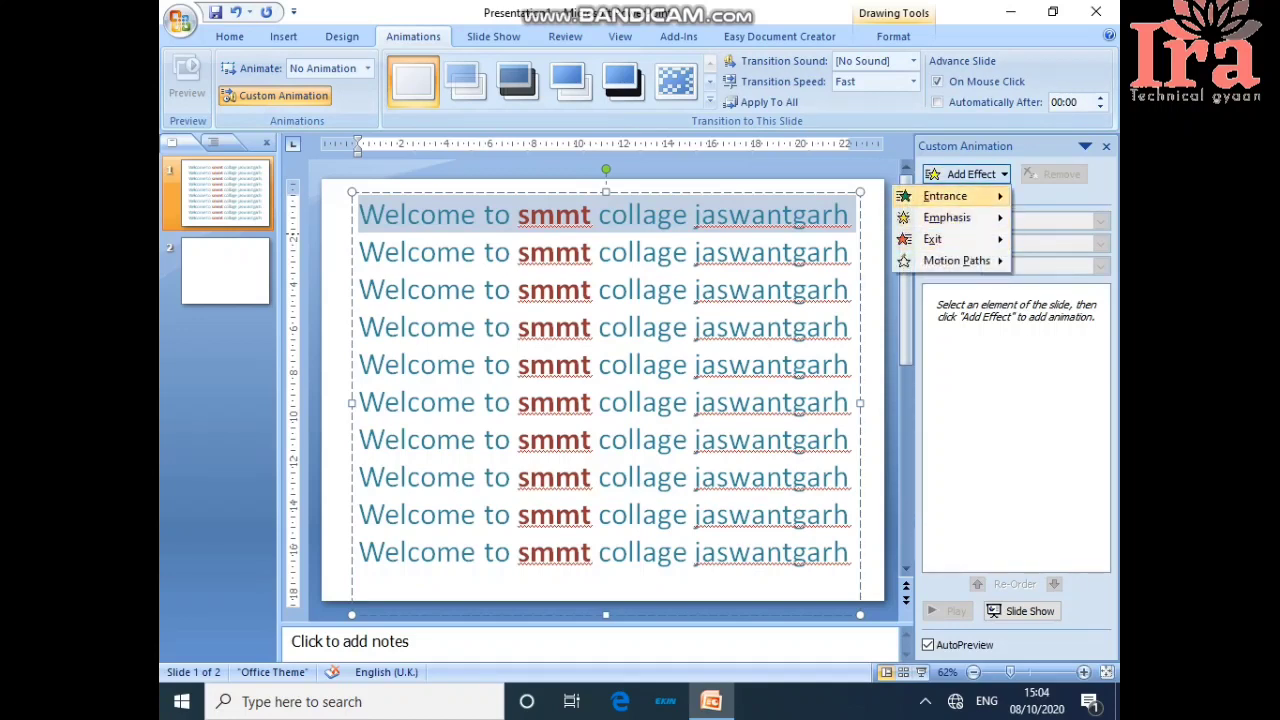
mouse_move(945, 196)
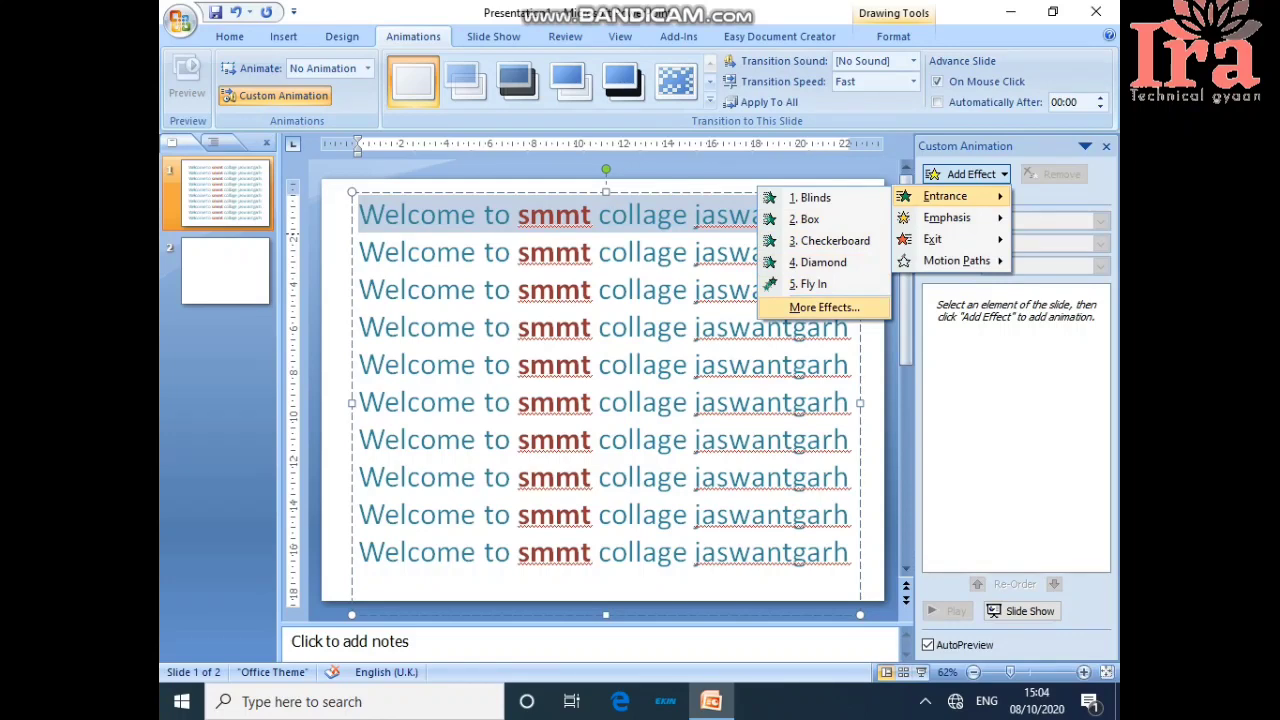
left_click(824, 307)
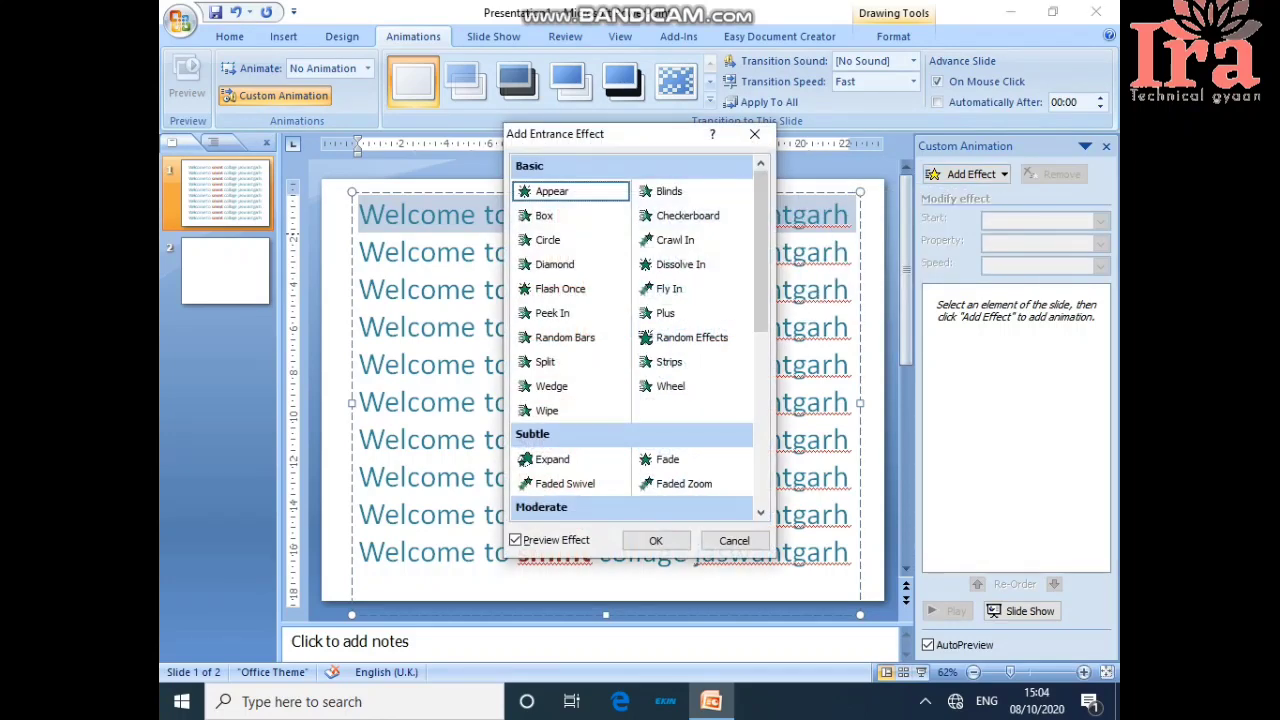
left_click_drag(620, 133, 926, 101)
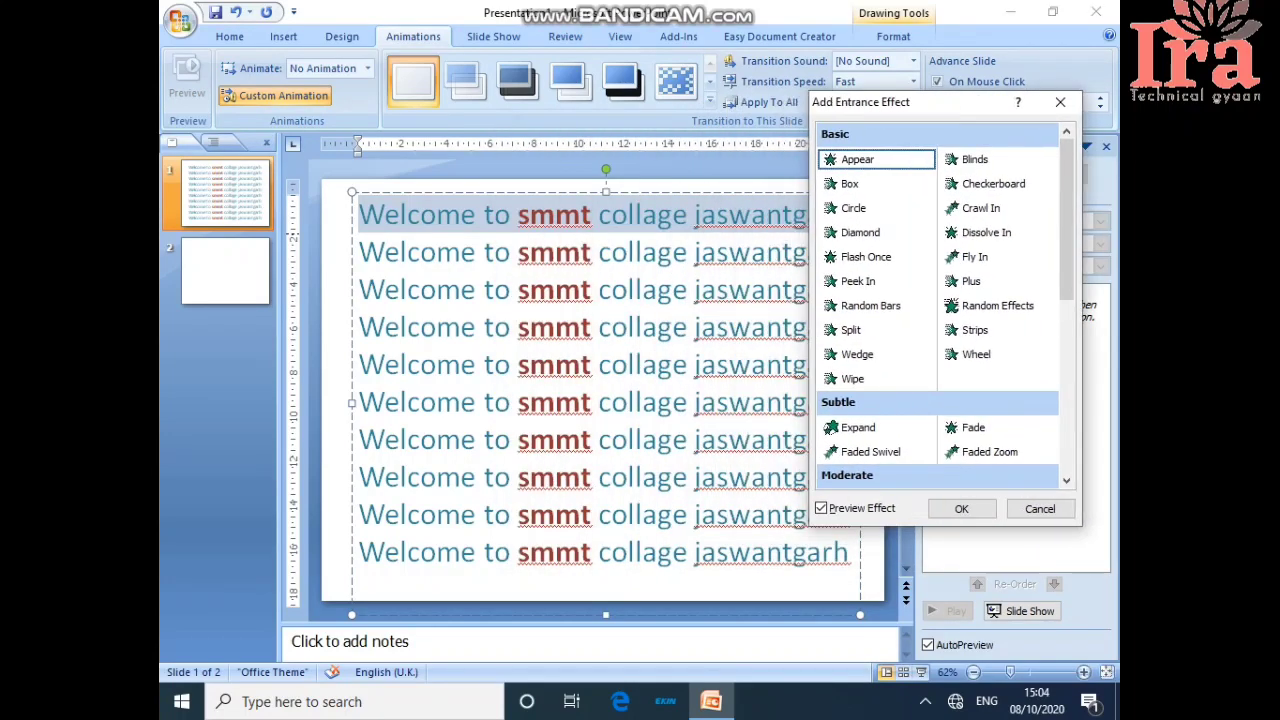
left_click(975, 257)
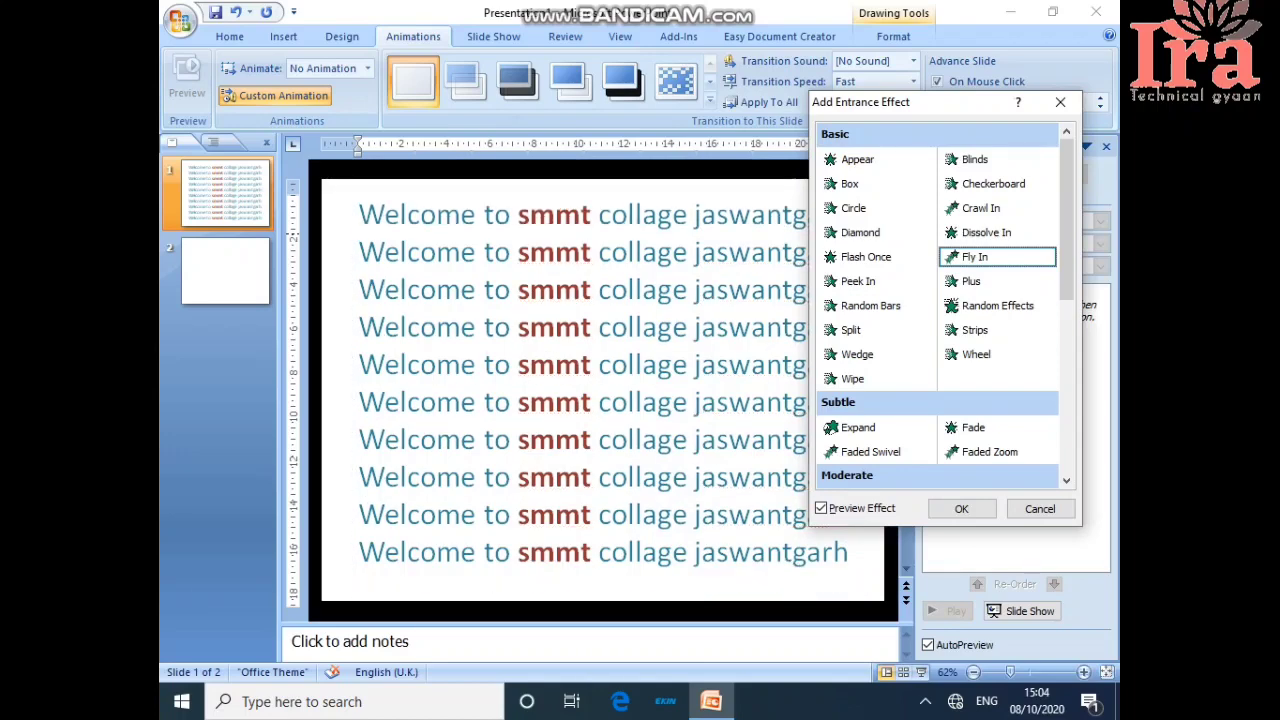
left_click(866, 257)
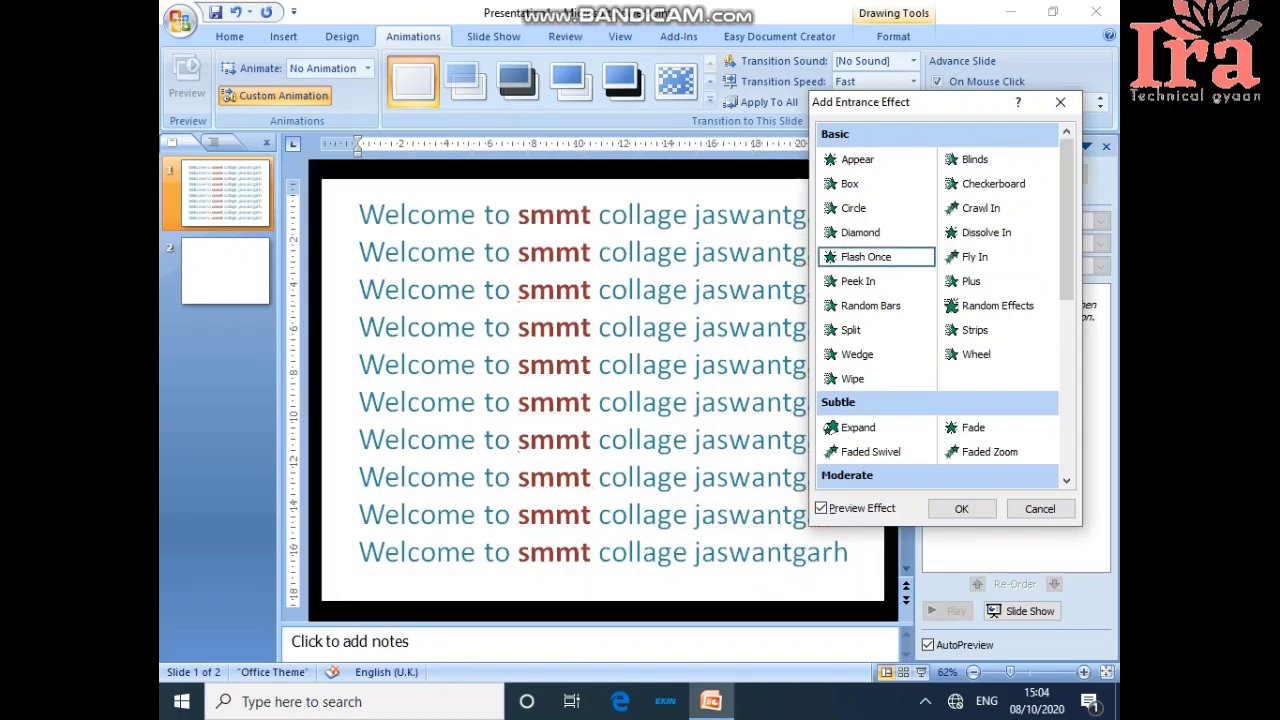
left_click(858, 281)
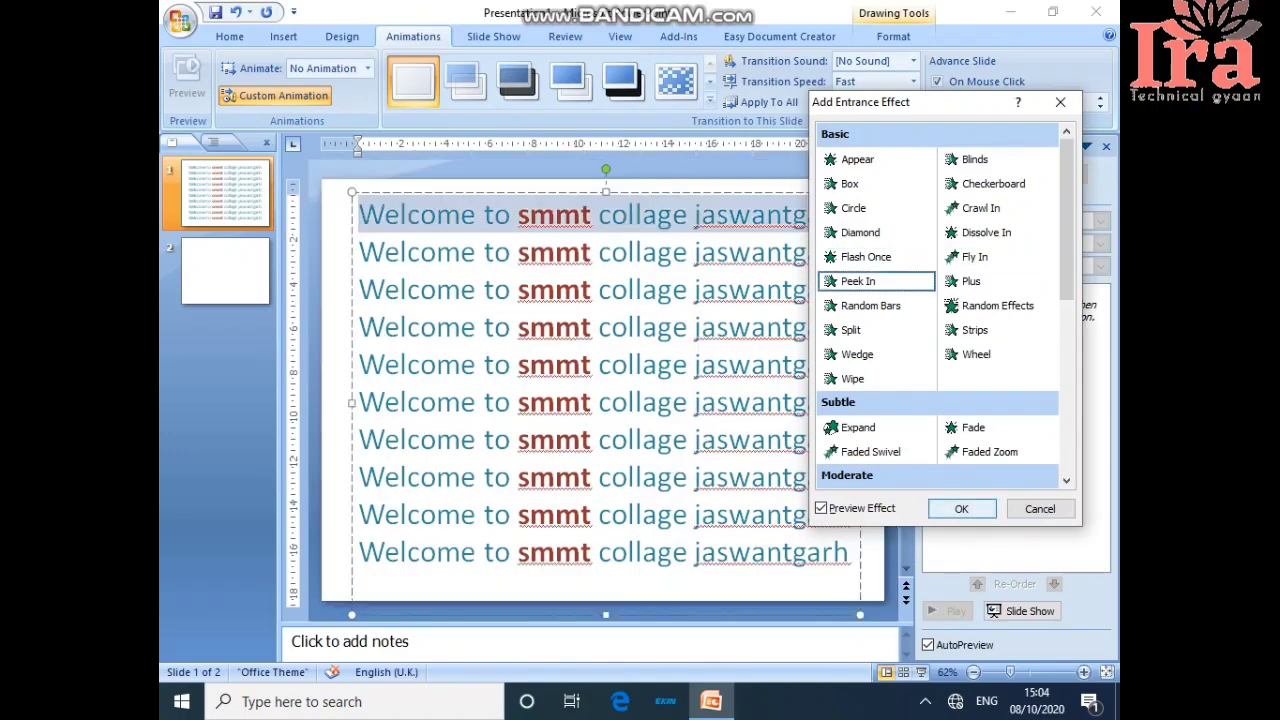
left_click(1040, 509)
left_click(966, 174)
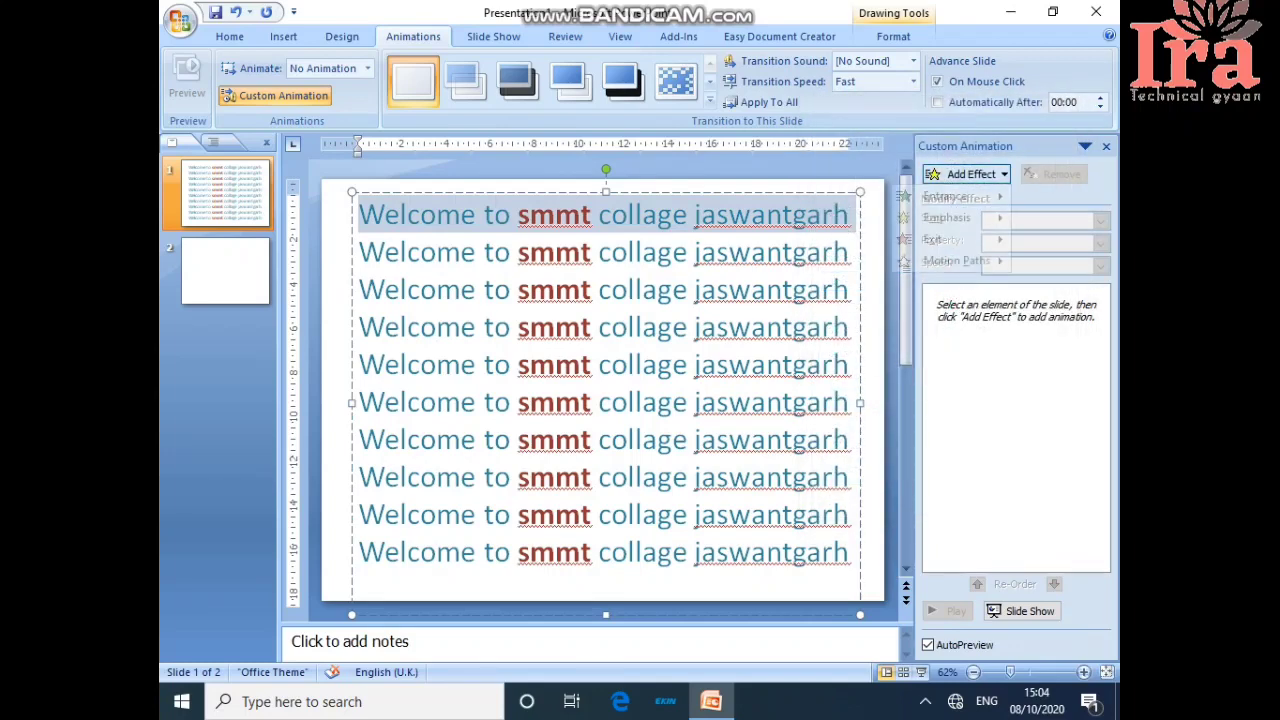
mouse_move(957, 260)
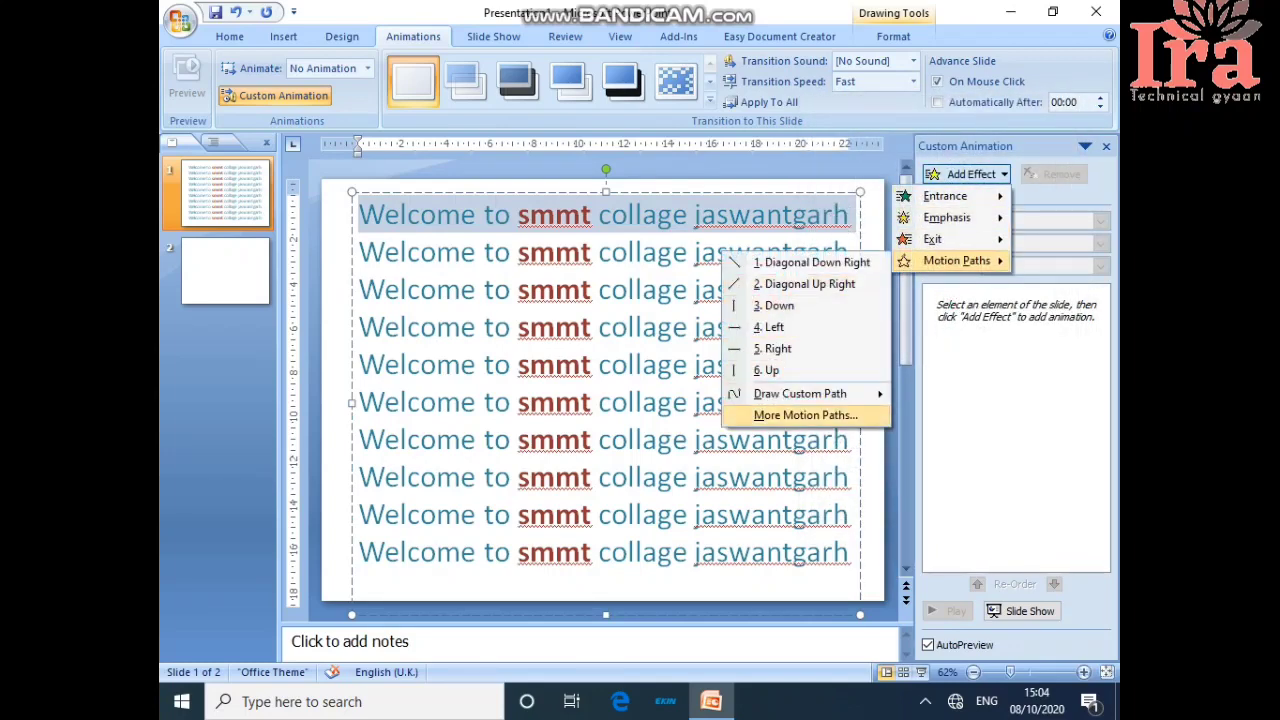
left_click(805, 415)
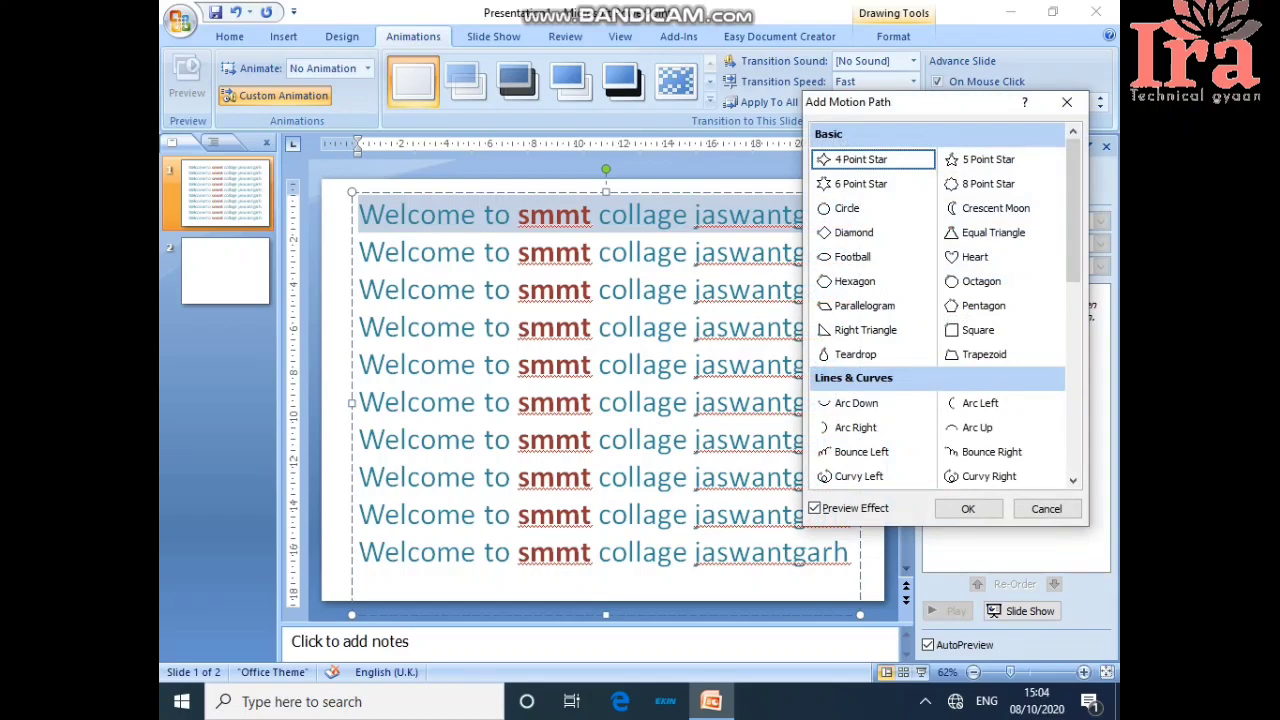
left_click(1046, 509)
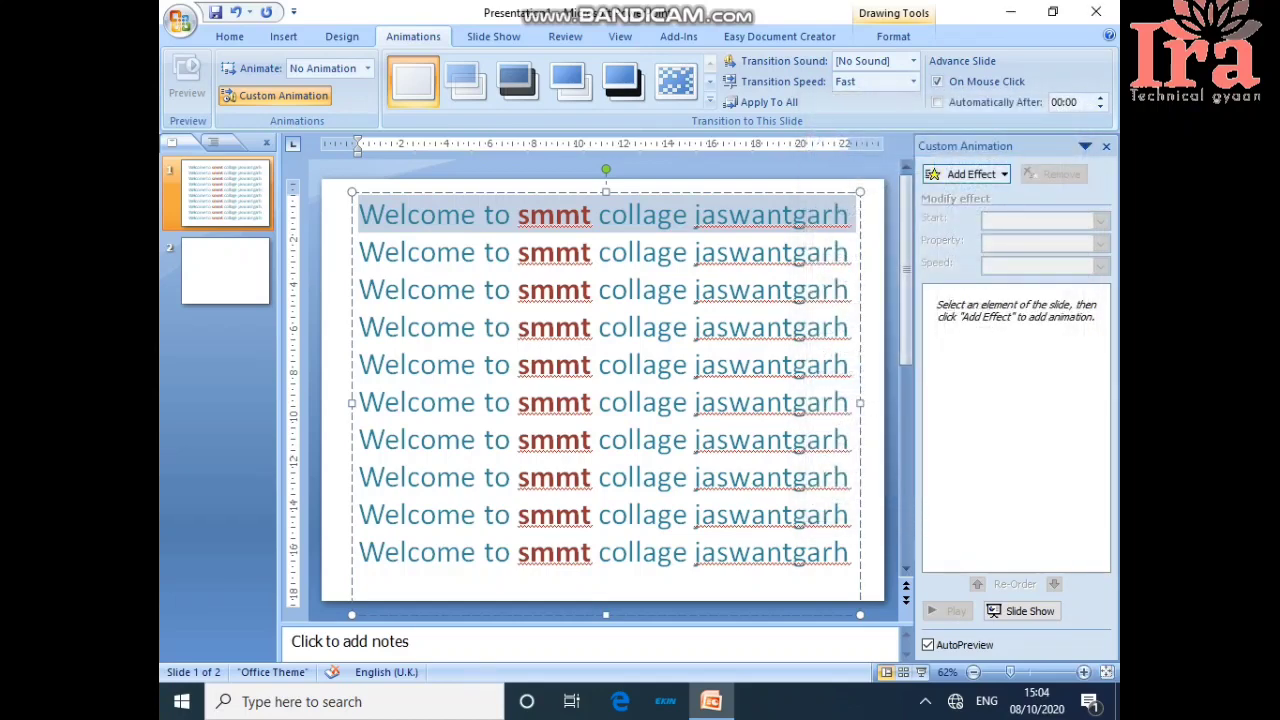
Step: Add a Right motion path to the first welcome line and shift the path leftward so it ends just after "smmt"
left_click(966, 174)
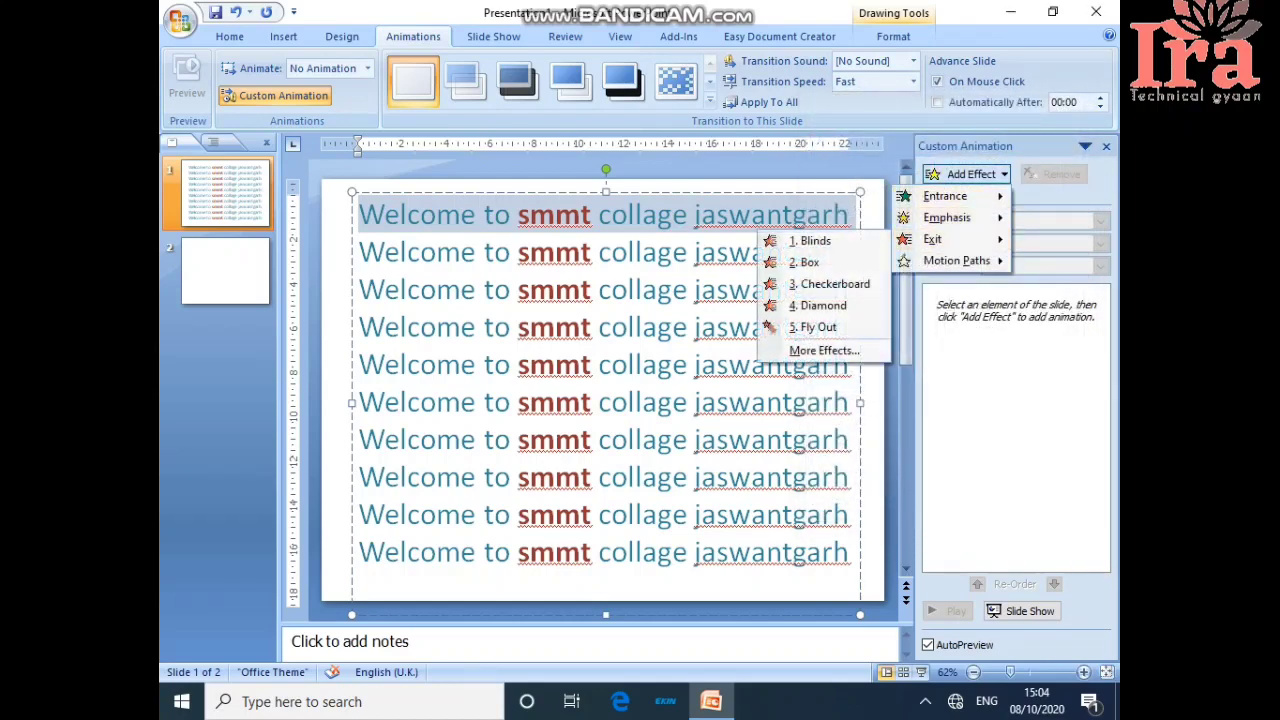
mouse_move(957, 260)
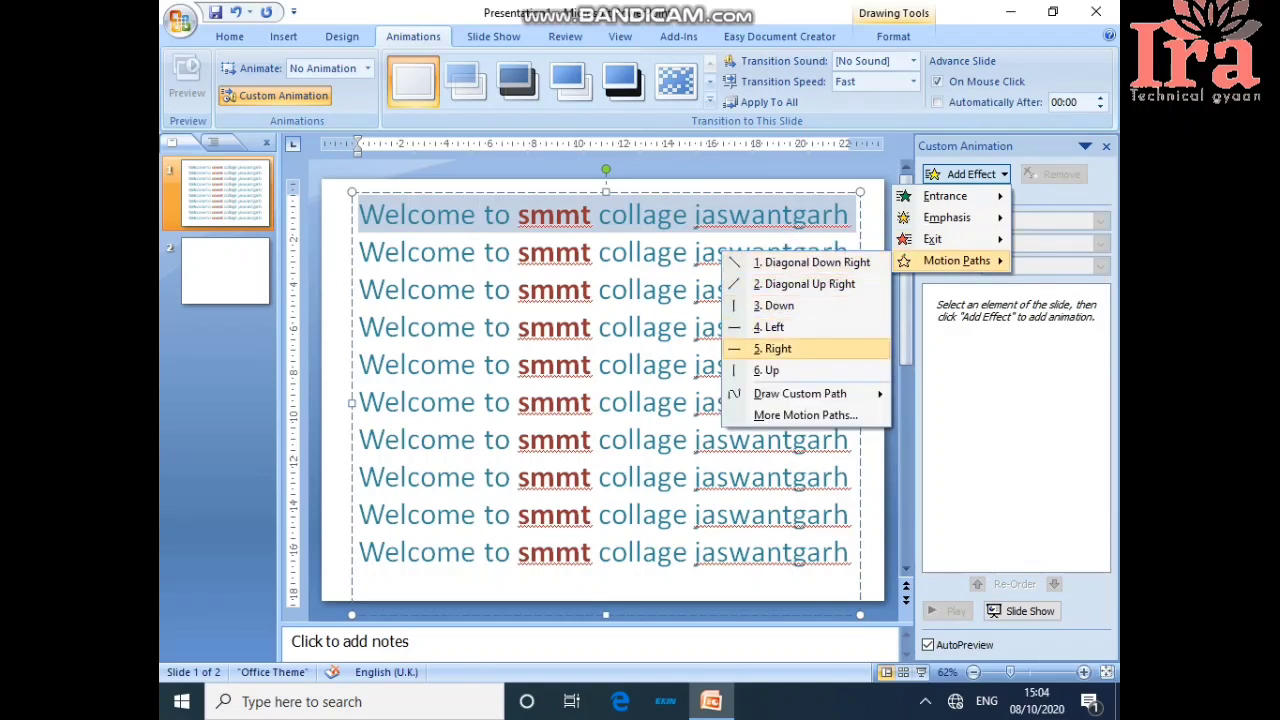
left_click(778, 348)
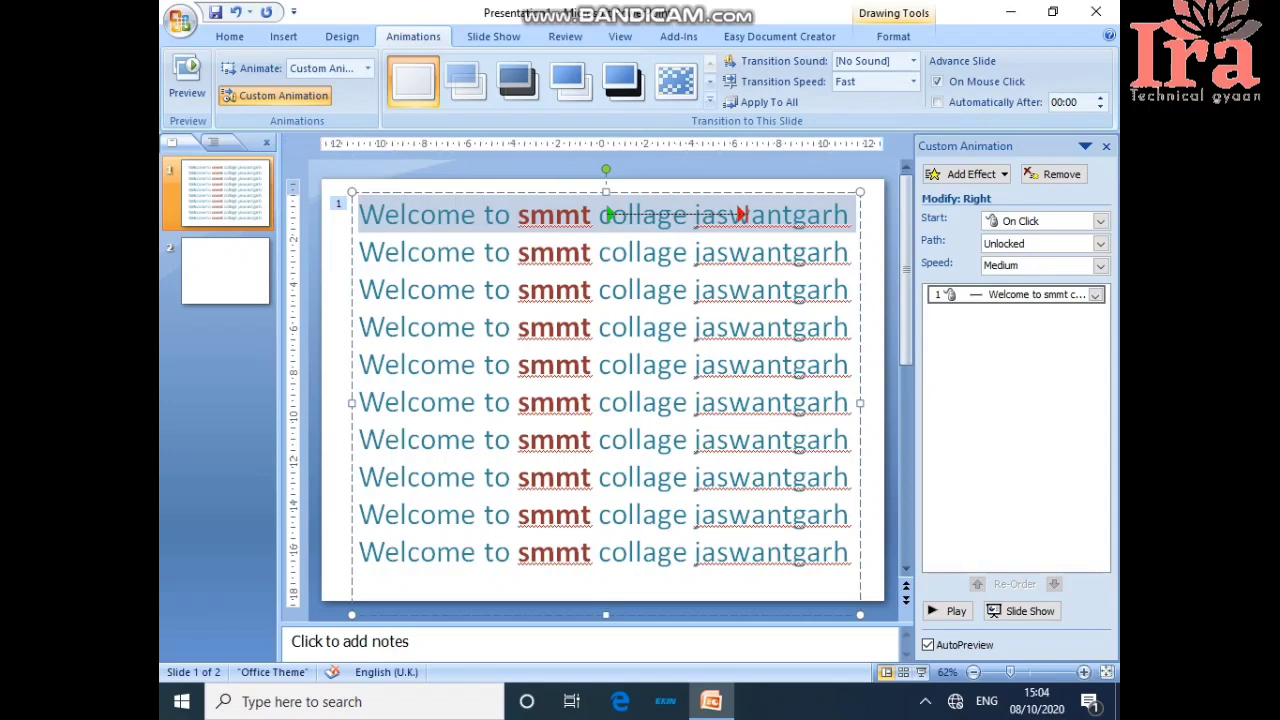
left_click(612, 214)
left_click_drag(608, 214, 434, 213)
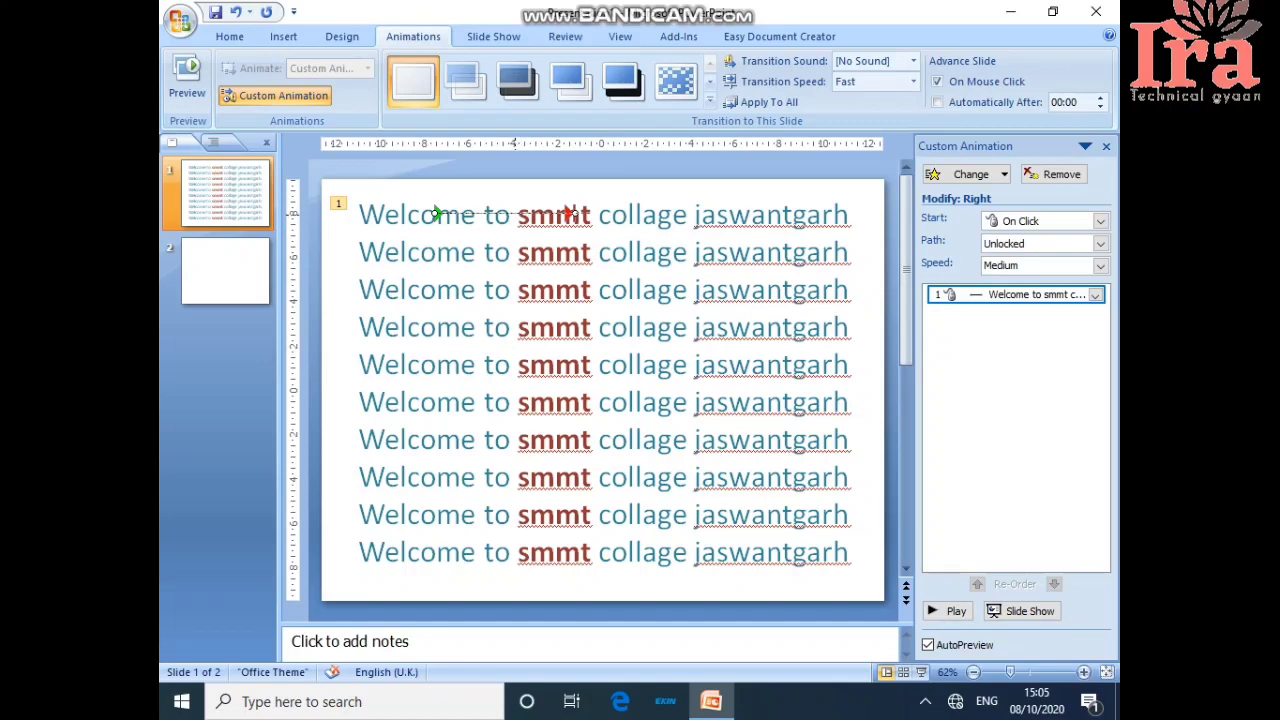
left_click_drag(575, 213, 604, 213)
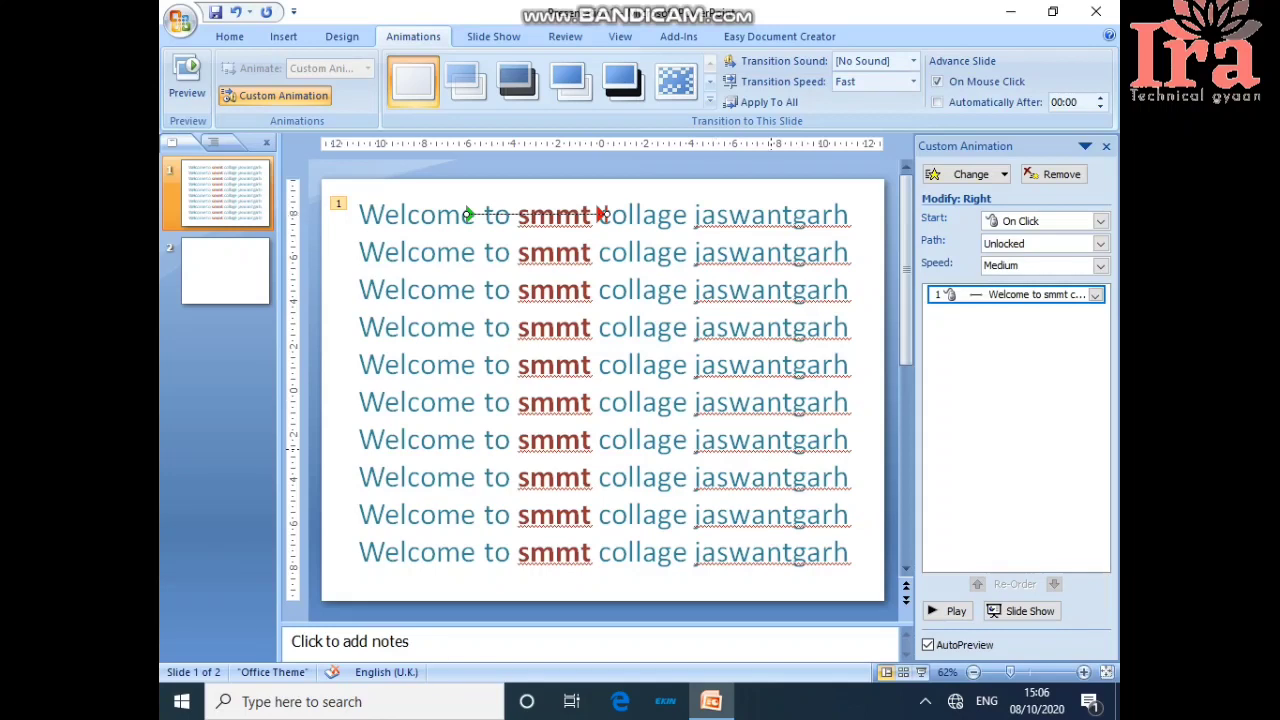
Step: Delete the last five welcome lines on slide 1 and deselect the text box
left_click(821, 552)
left_click(849, 552)
left_click_drag(849, 552, 358, 477)
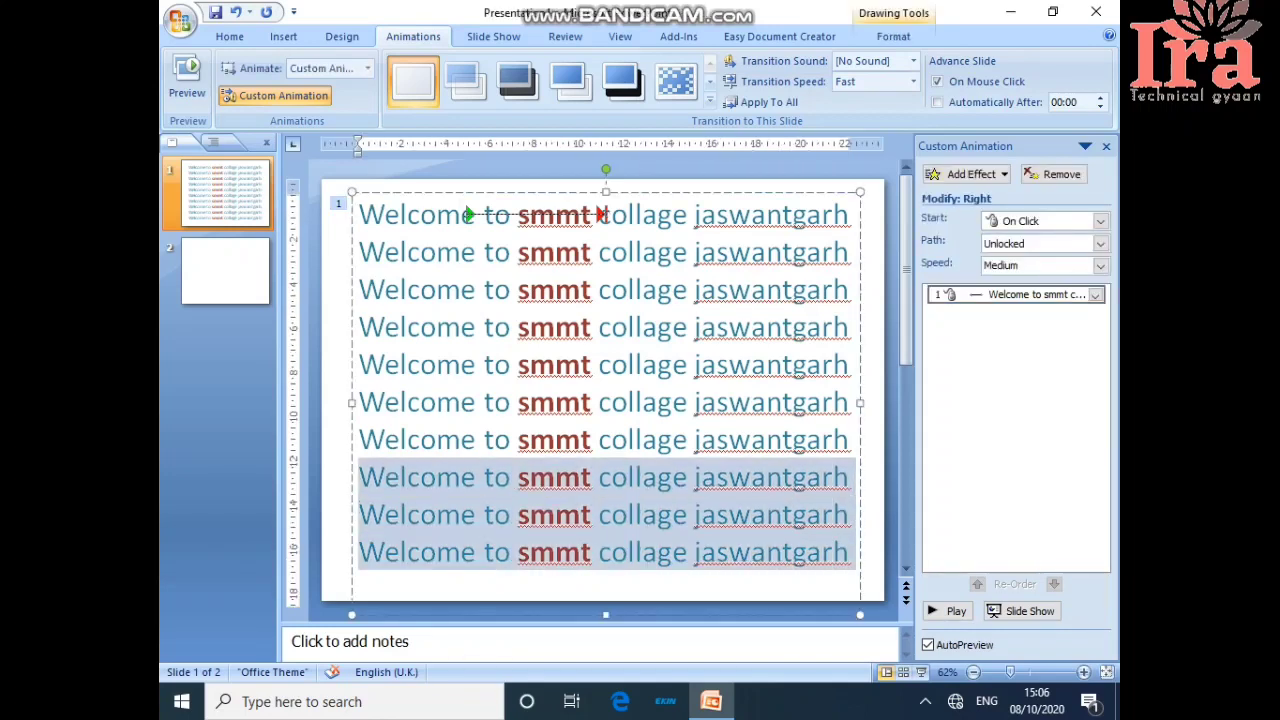
key("shift+Up")
key("shift+Up")
key("Left")
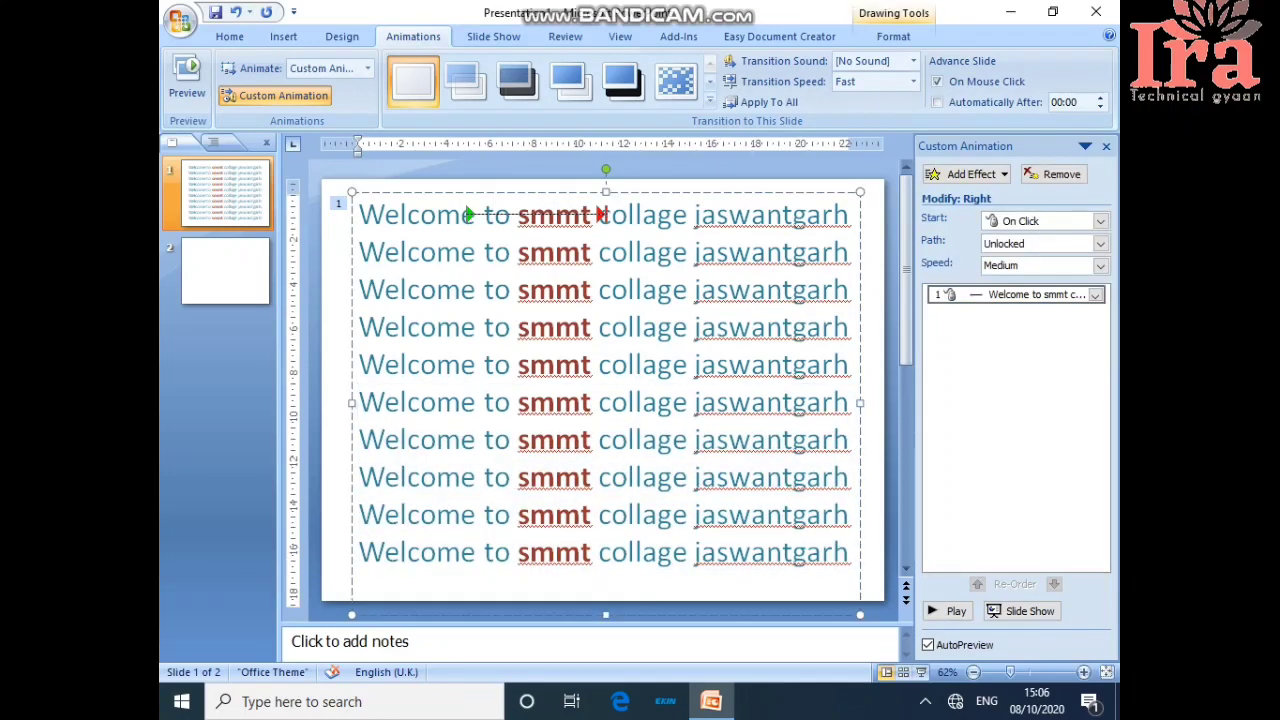
left_click_drag(849, 552, 358, 402)
key("Delete")
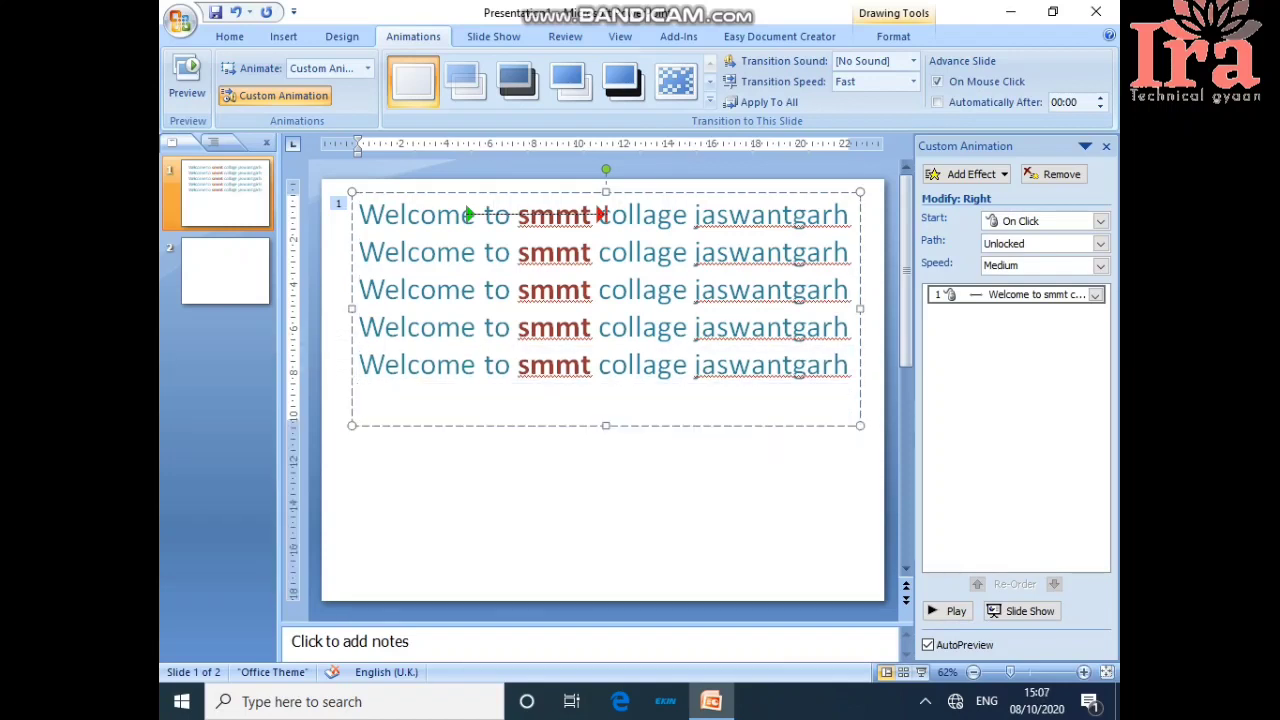
left_click(655, 500)
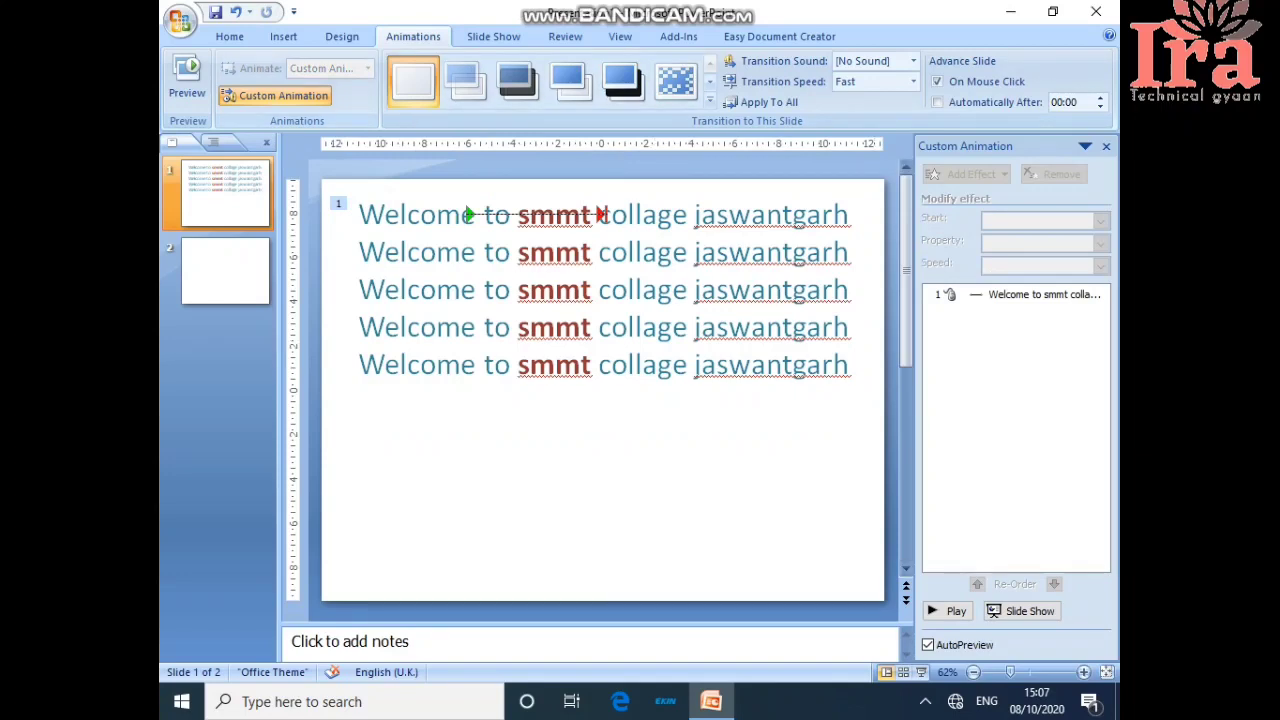
Step: Search the clip art for "education" and insert the picture of the instructor with a green board on slide 1
left_click(283, 36)
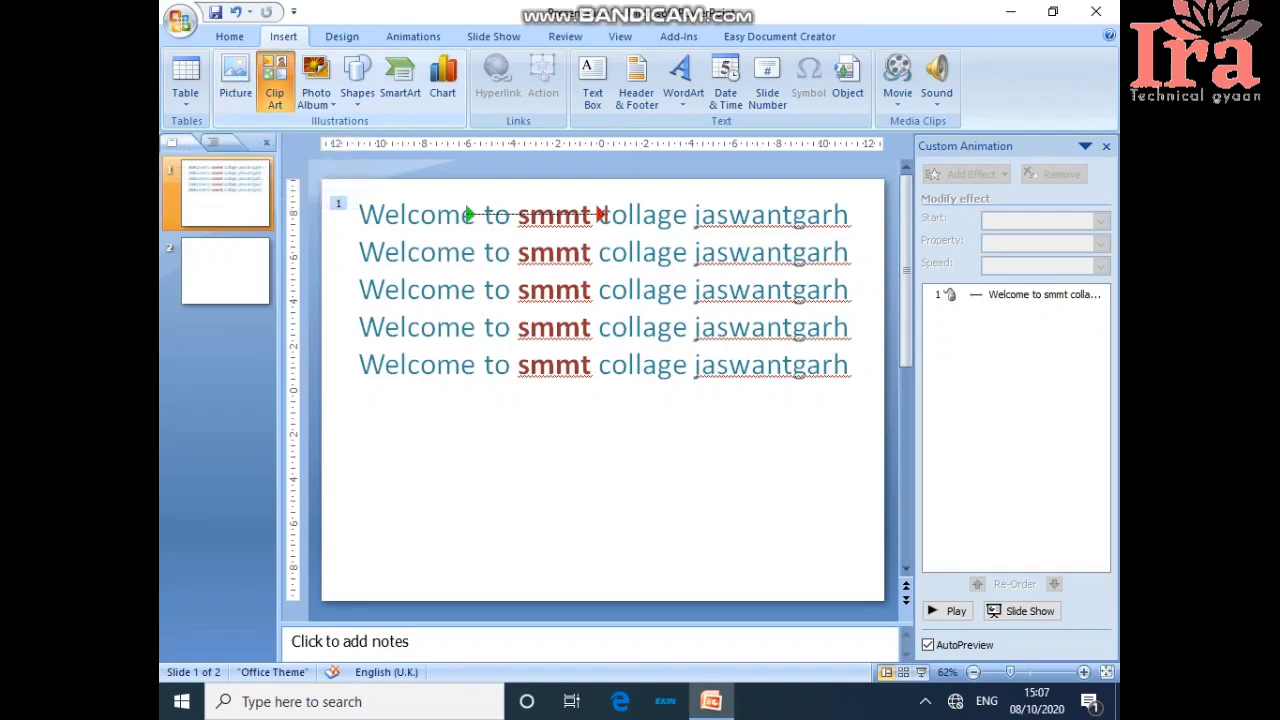
left_click(274, 80)
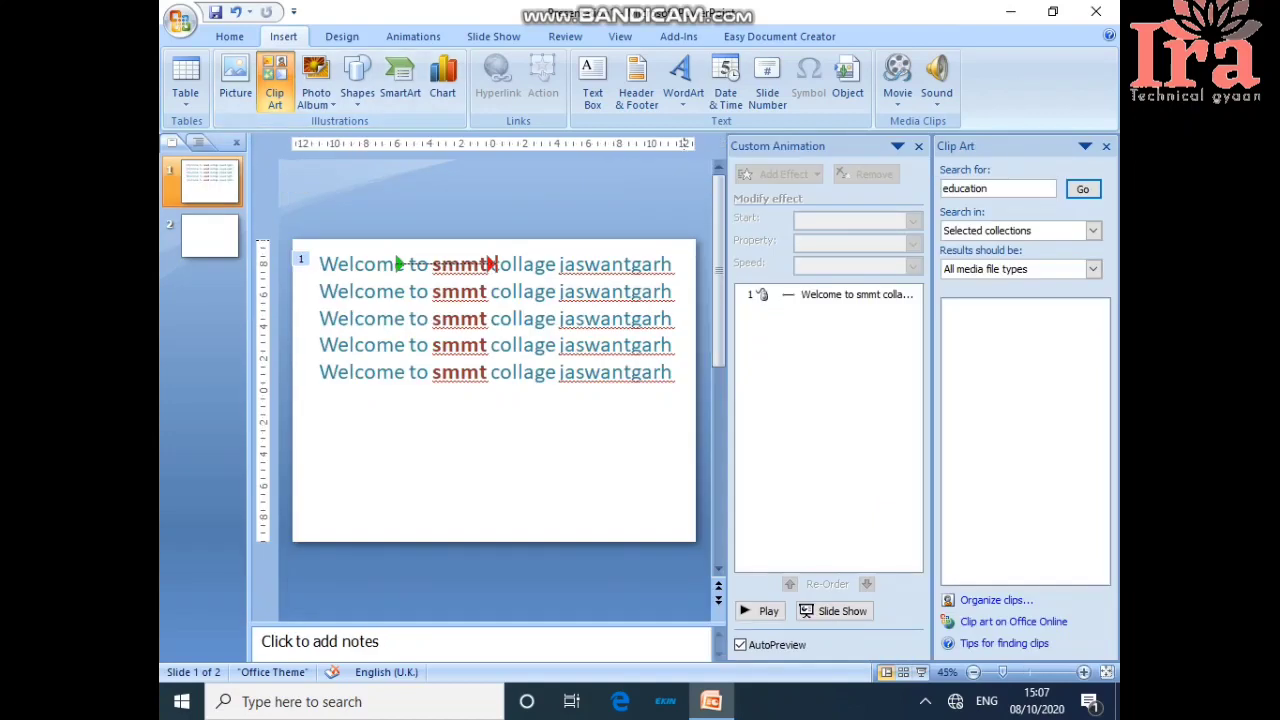
left_click(1082, 189)
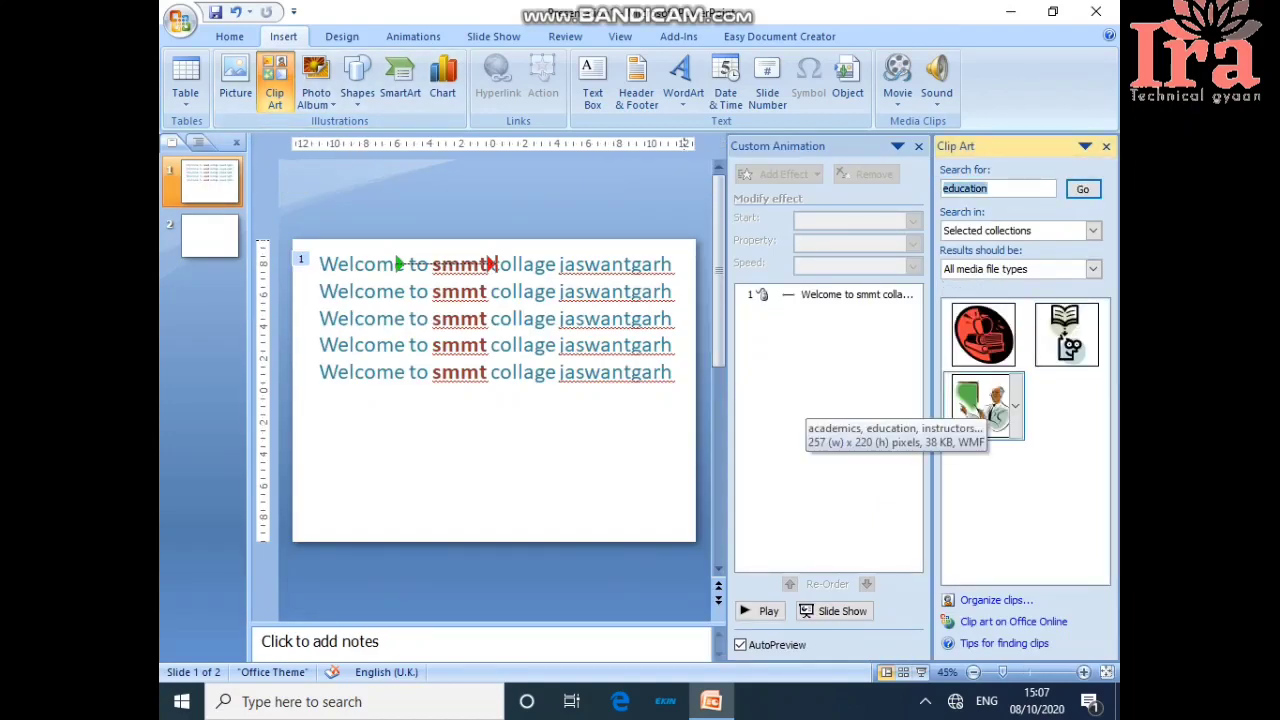
left_click(983, 405)
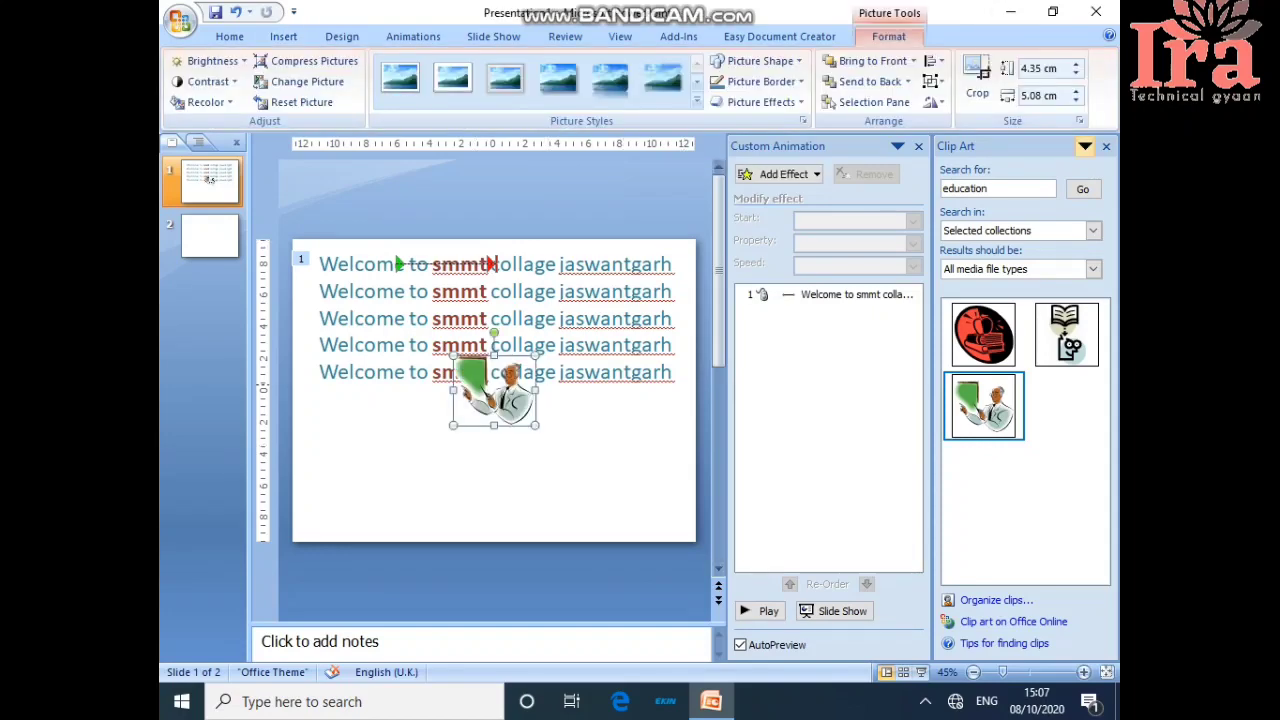
left_click(1106, 146)
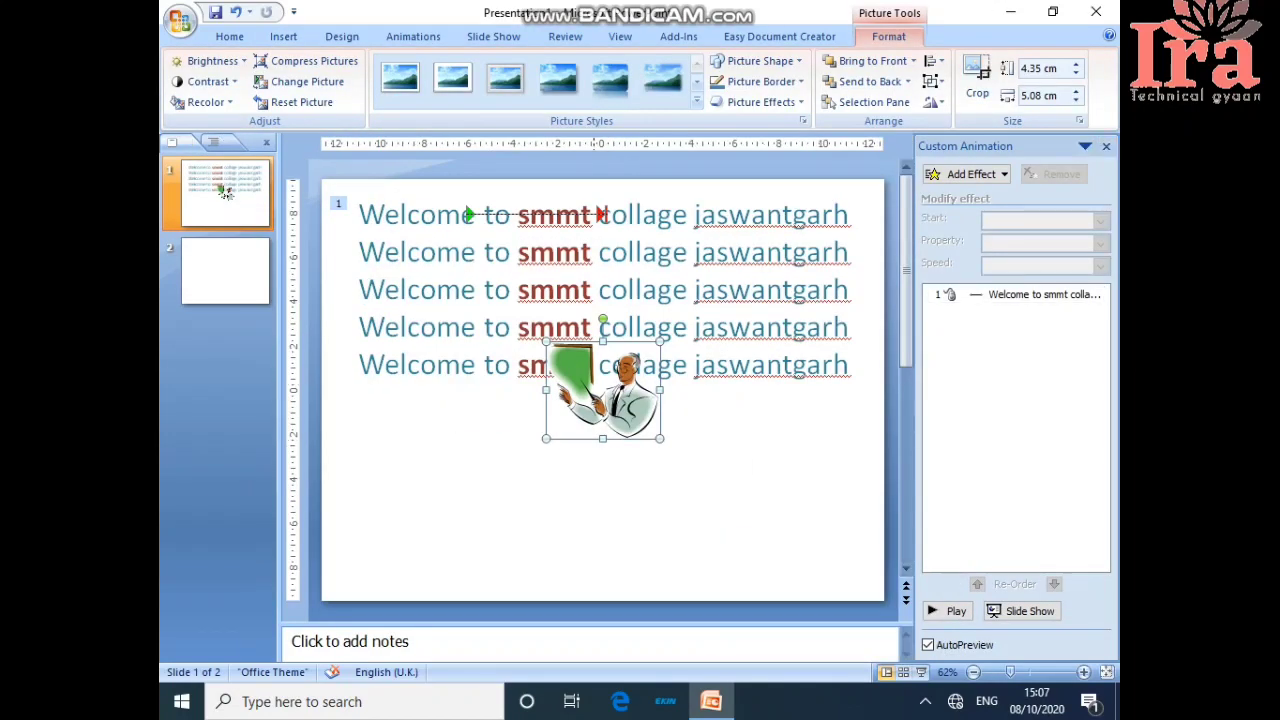
Step: Place the clip art behind the welcome lines and enlarge it to about 7.3 cm high by 8.53 cm wide
left_click_drag(641, 399, 634, 297)
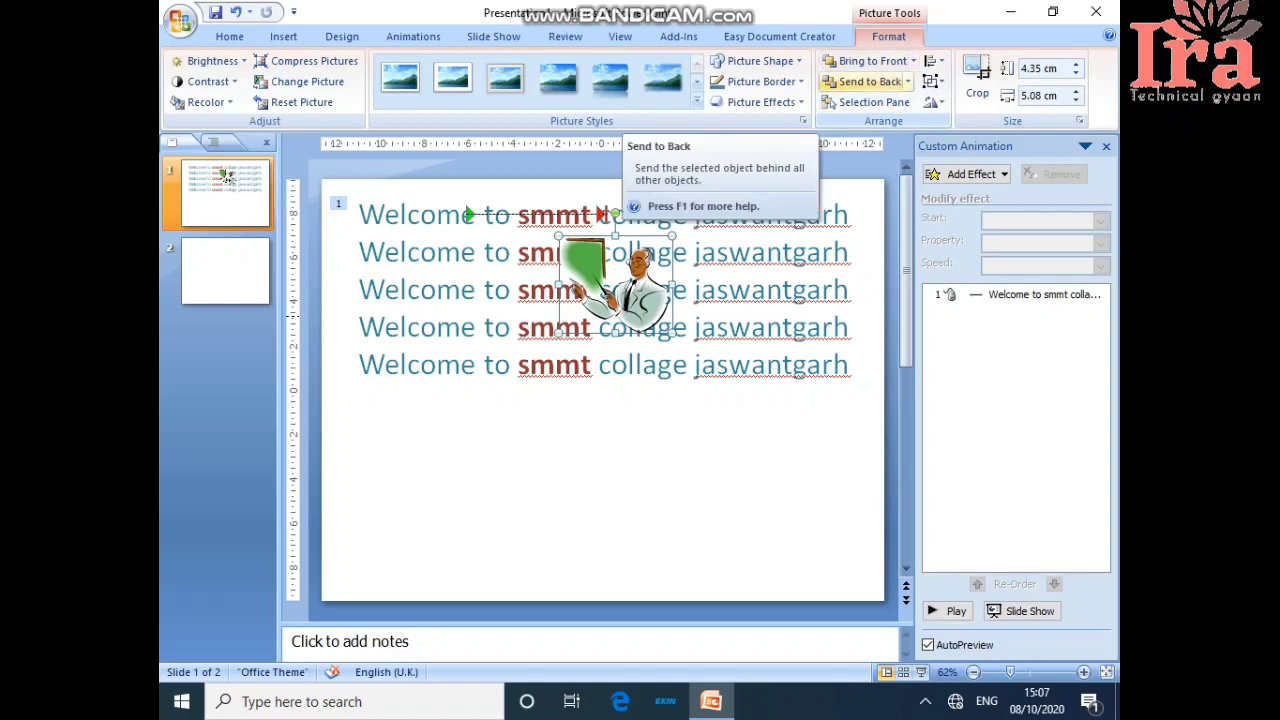
left_click(866, 81)
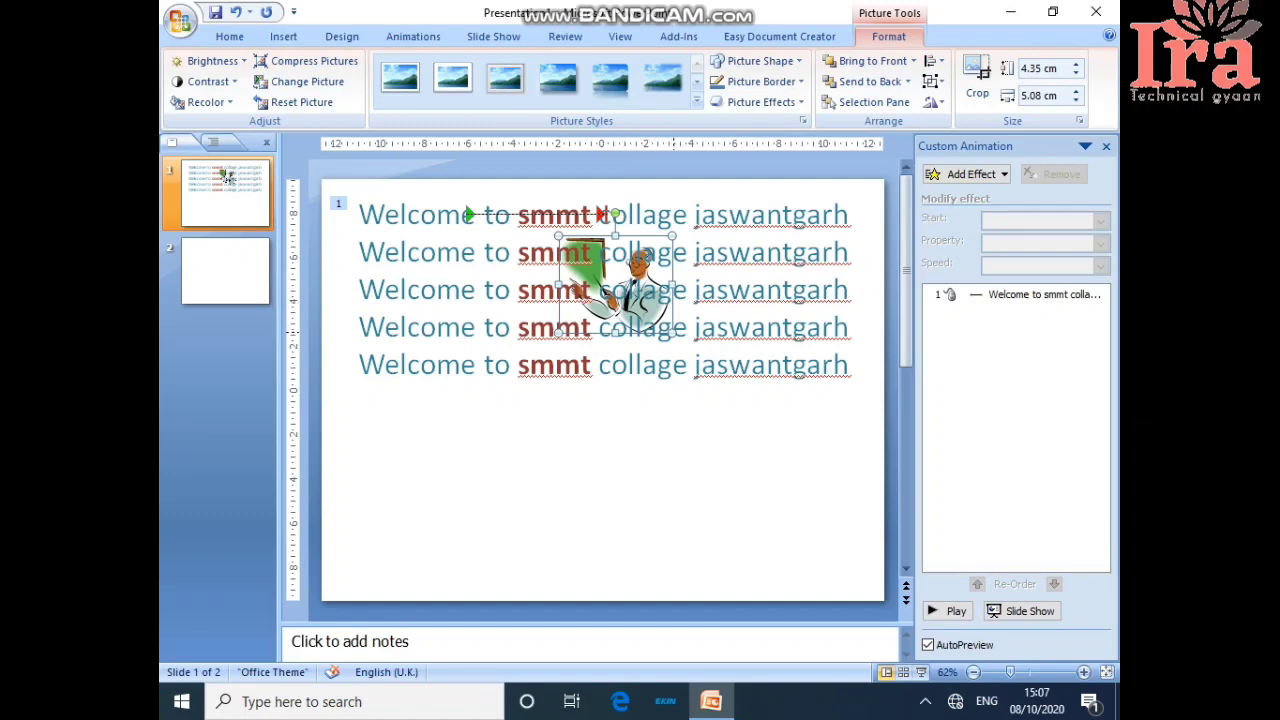
left_click_drag(673, 332, 749, 398)
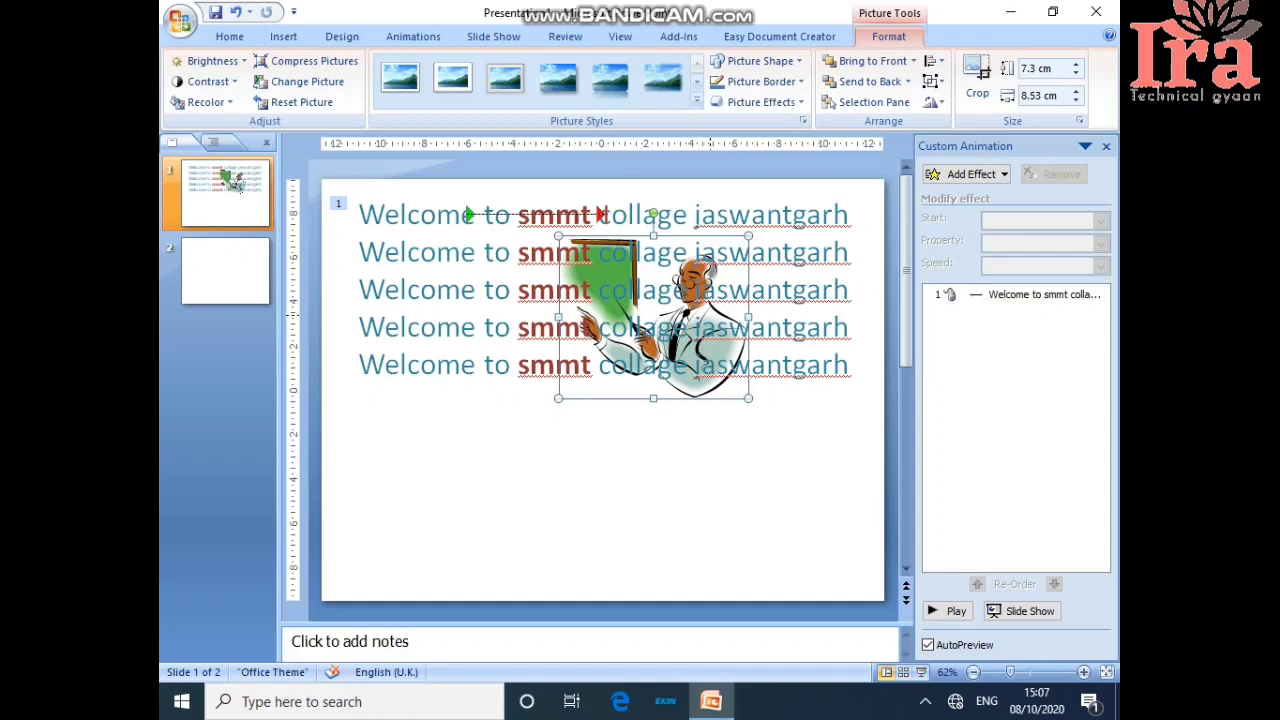
Step: Move the text box with the welcome lines slightly down over the clip art and deselect it
left_click_drag(714, 388, 710, 401)
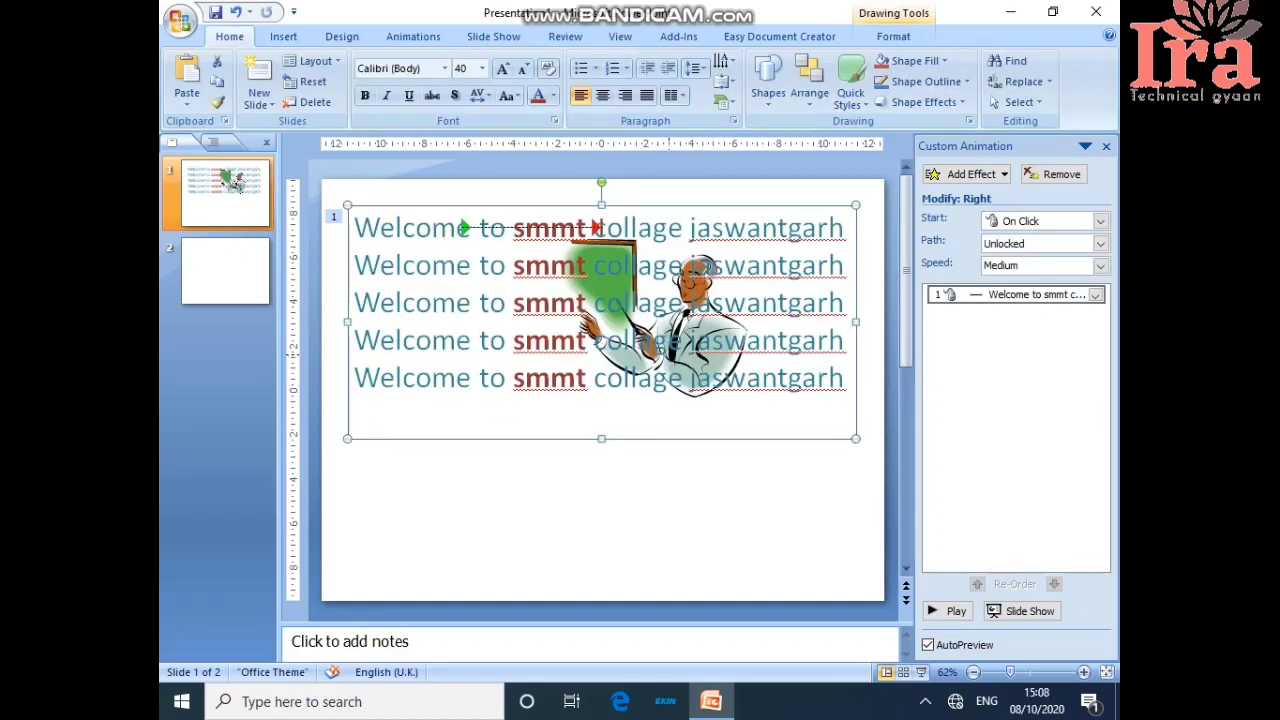
left_click(683, 374)
left_click(722, 376)
left_click(637, 303)
left_click(681, 361)
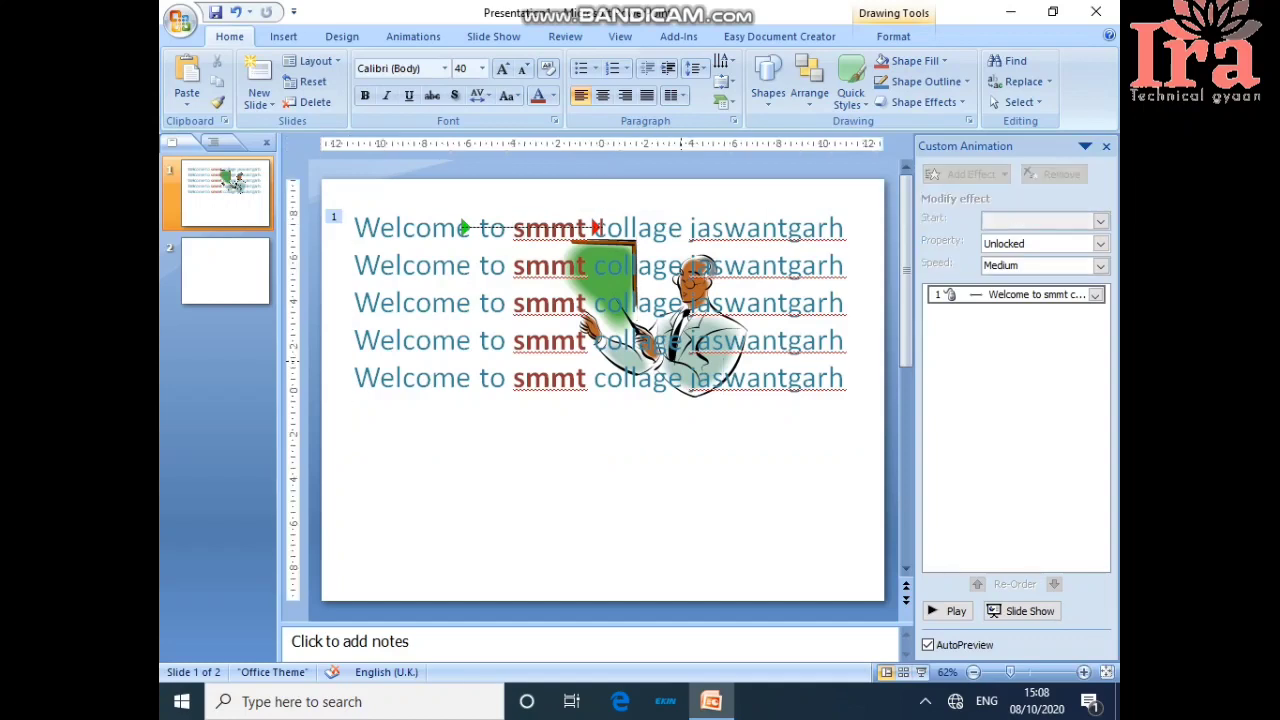
Step: Undo the text box move and the clip art enlargement, and move the clip art below the welcome lines
left_click(606, 304)
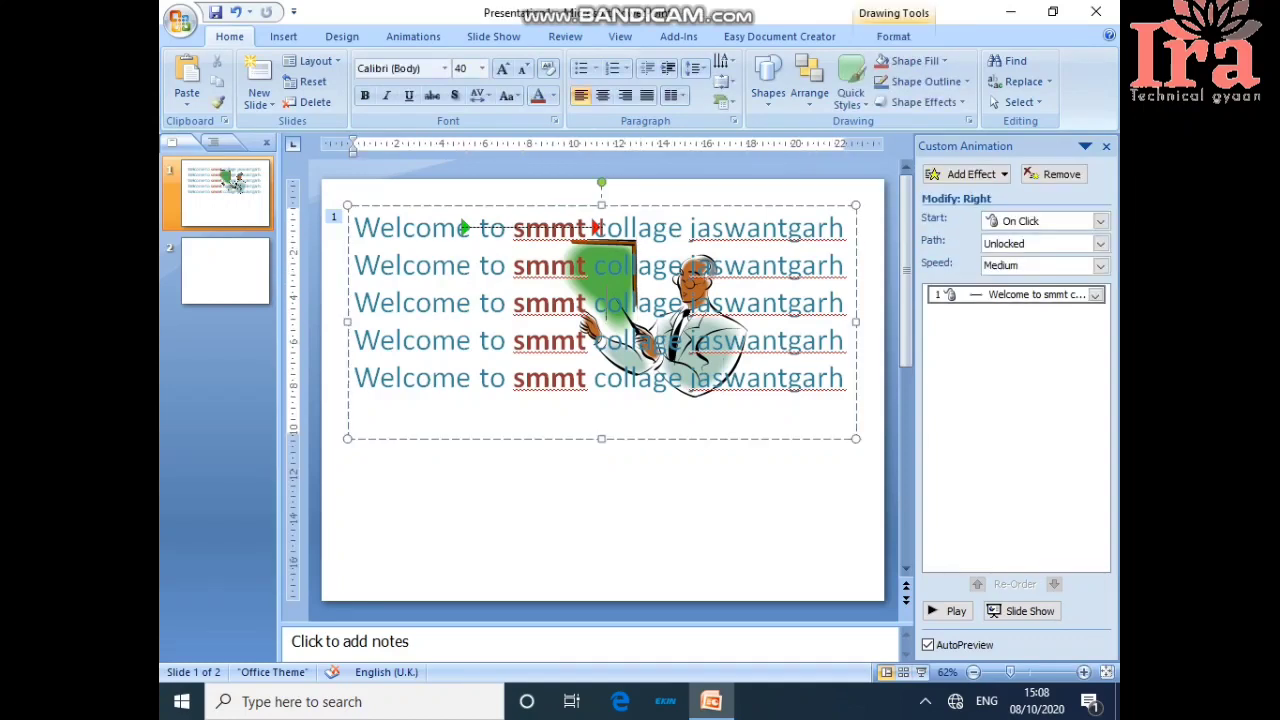
key("ctrl+z")
key("ctrl+z")
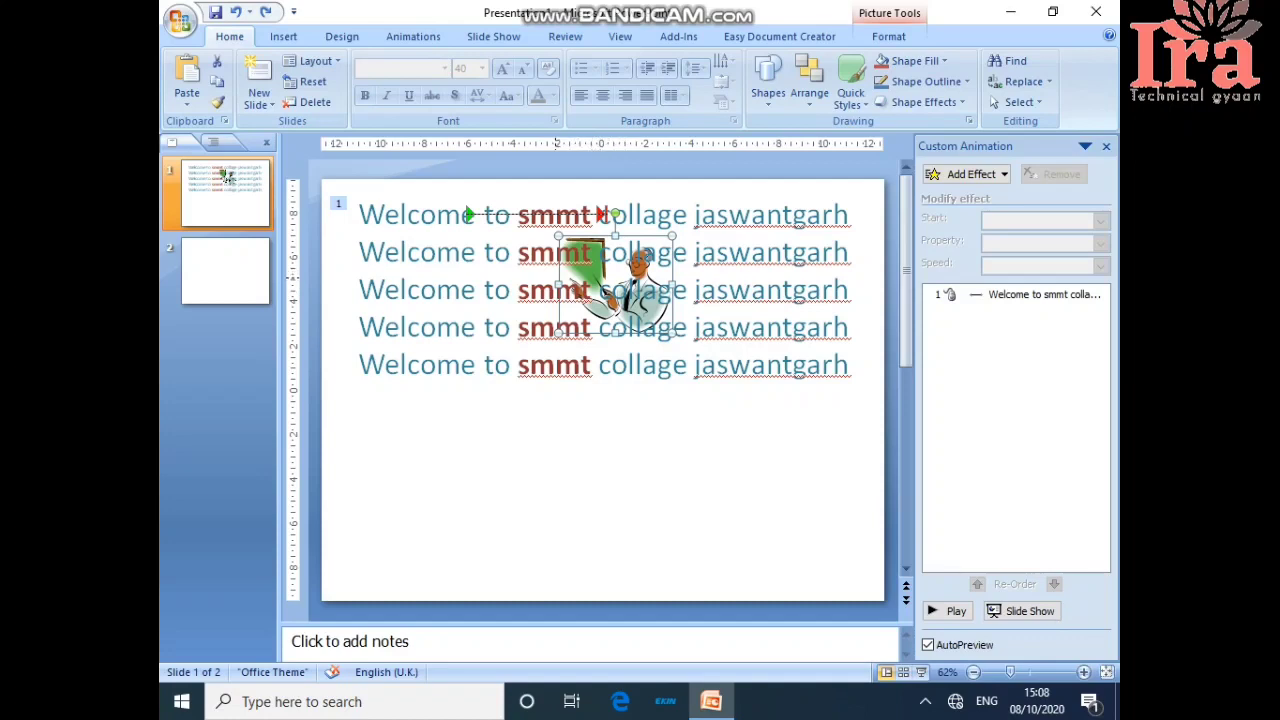
left_click_drag(615, 290, 650, 470)
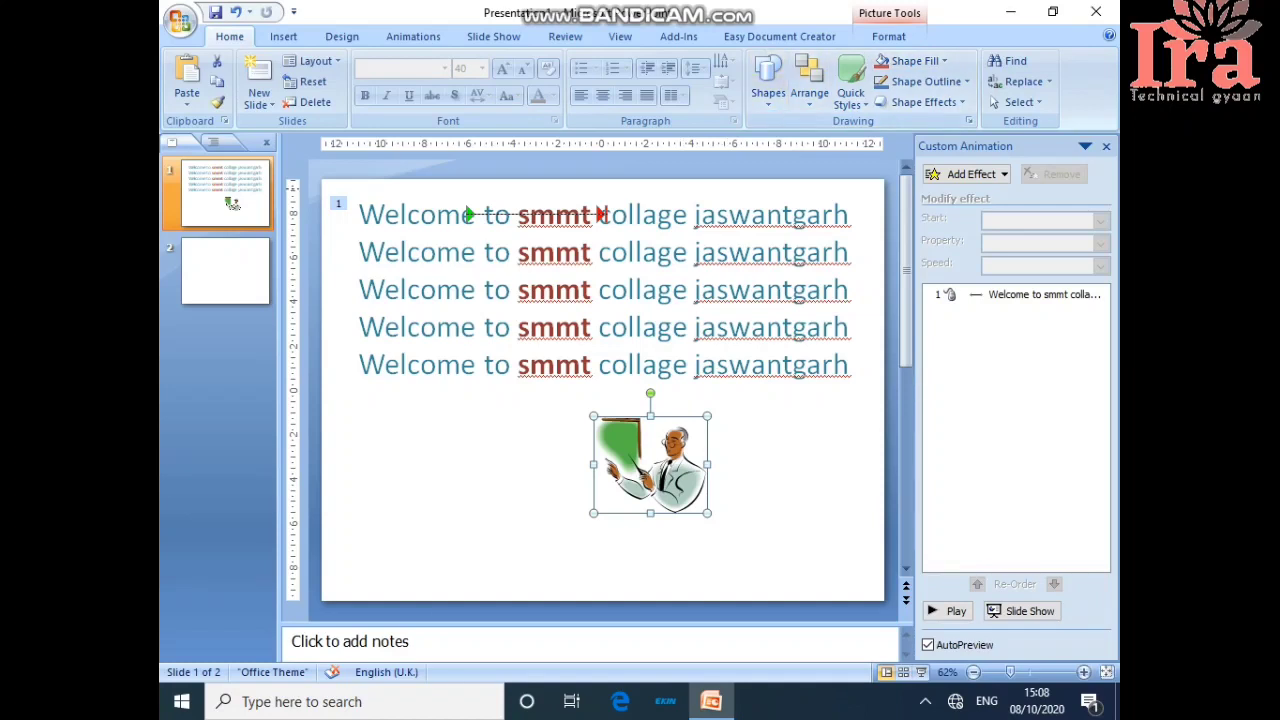
Step: Move the clip art to the lower-right area of slide 1 and shift the welcome lines slightly up
left_click(889, 36)
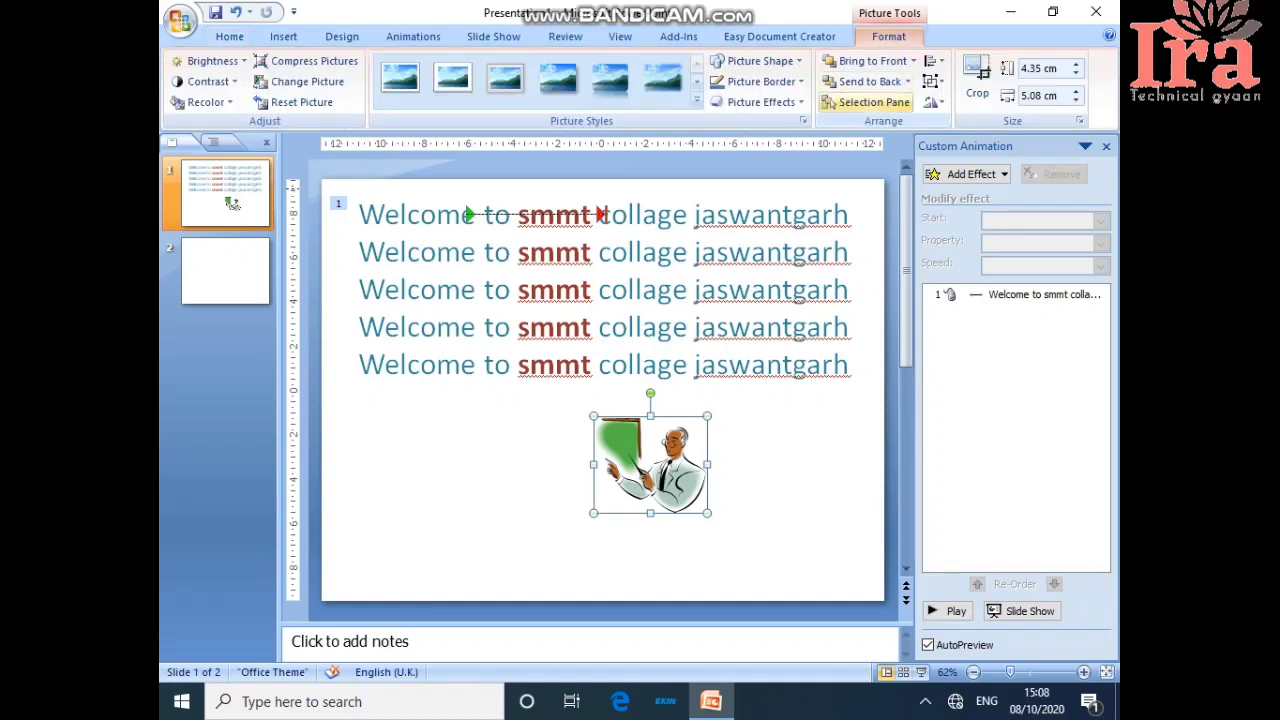
left_click_drag(678, 473, 787, 400)
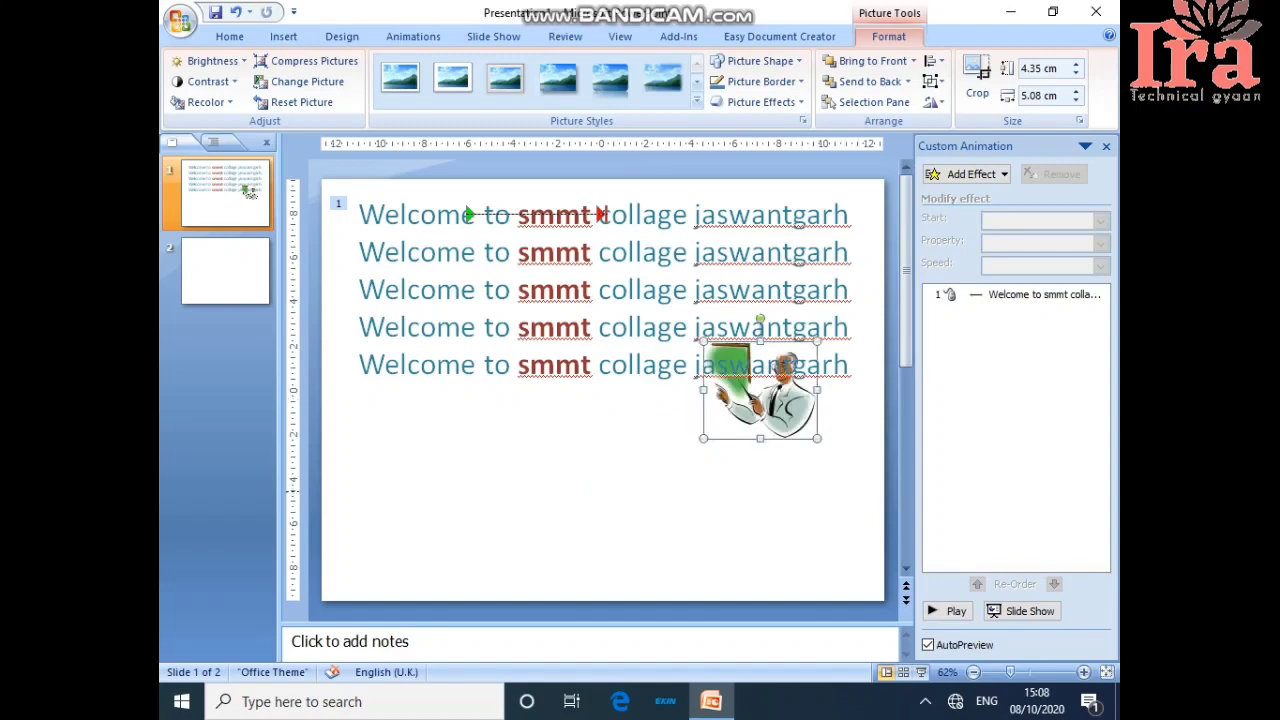
left_click_drag(797, 426, 782, 518)
left_click(770, 395)
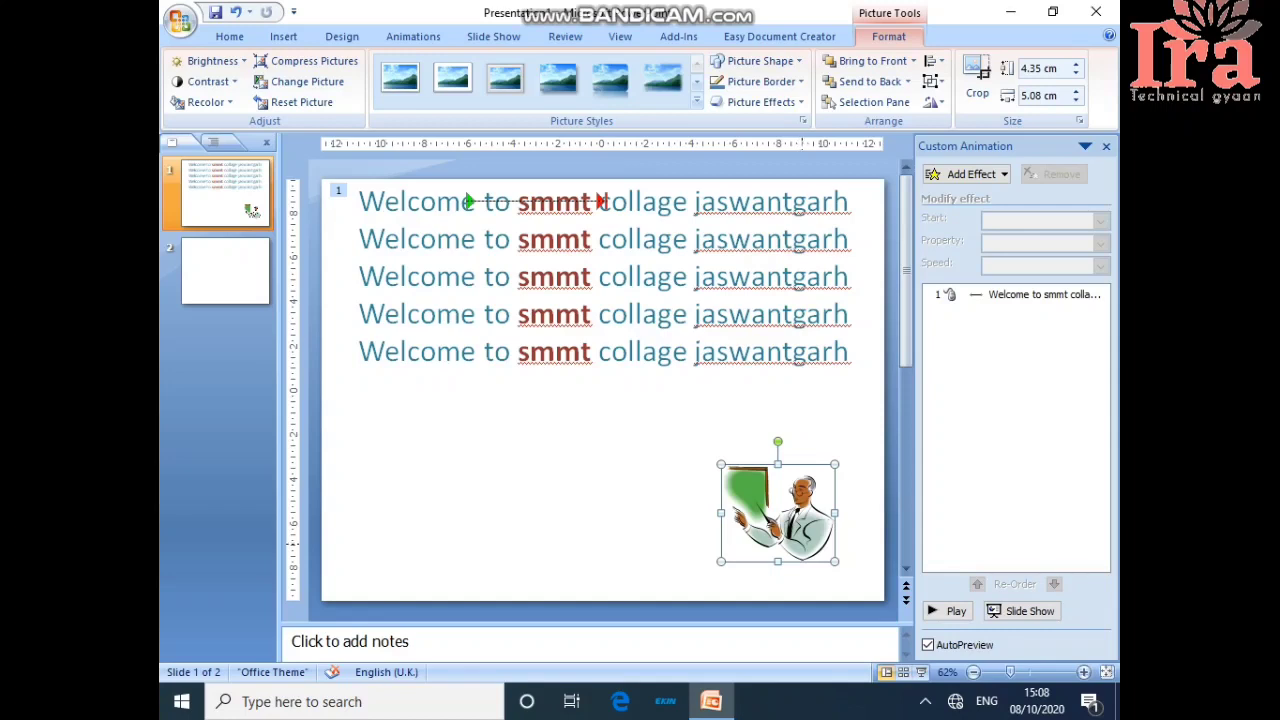
Step: Bring the clip art to the front while it overlaps the last welcome lines, and move it back below them
left_click_drag(800, 543, 806, 380)
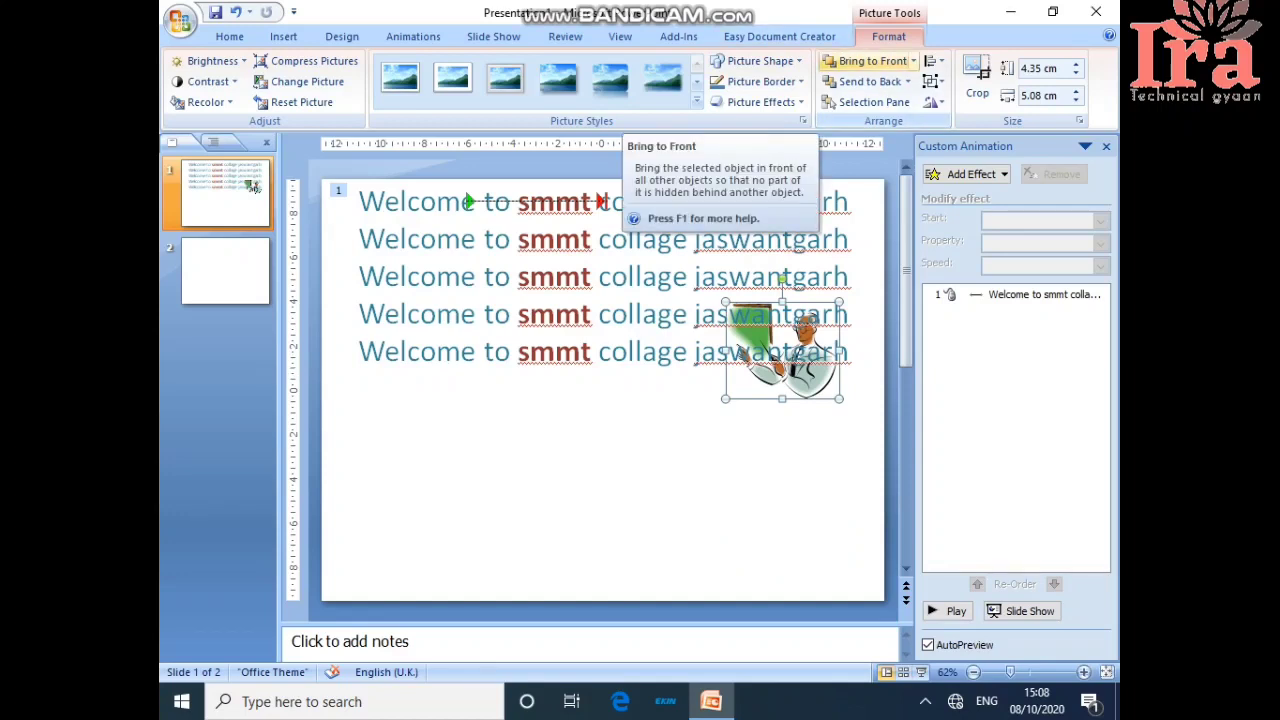
left_click(868, 61)
left_click_drag(782, 350, 756, 499)
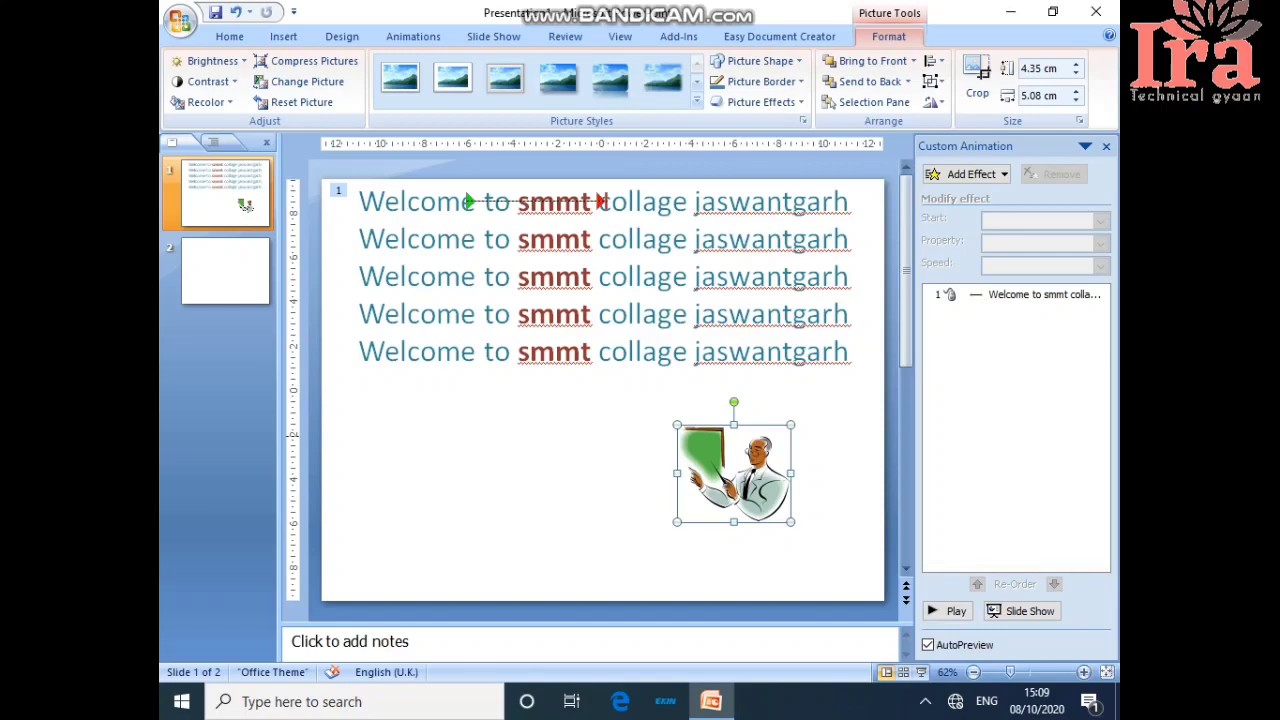
Step: Add the Blinds entrance effect to the instructor clip art and nudge the picture slightly up and to the right
left_click(965, 174)
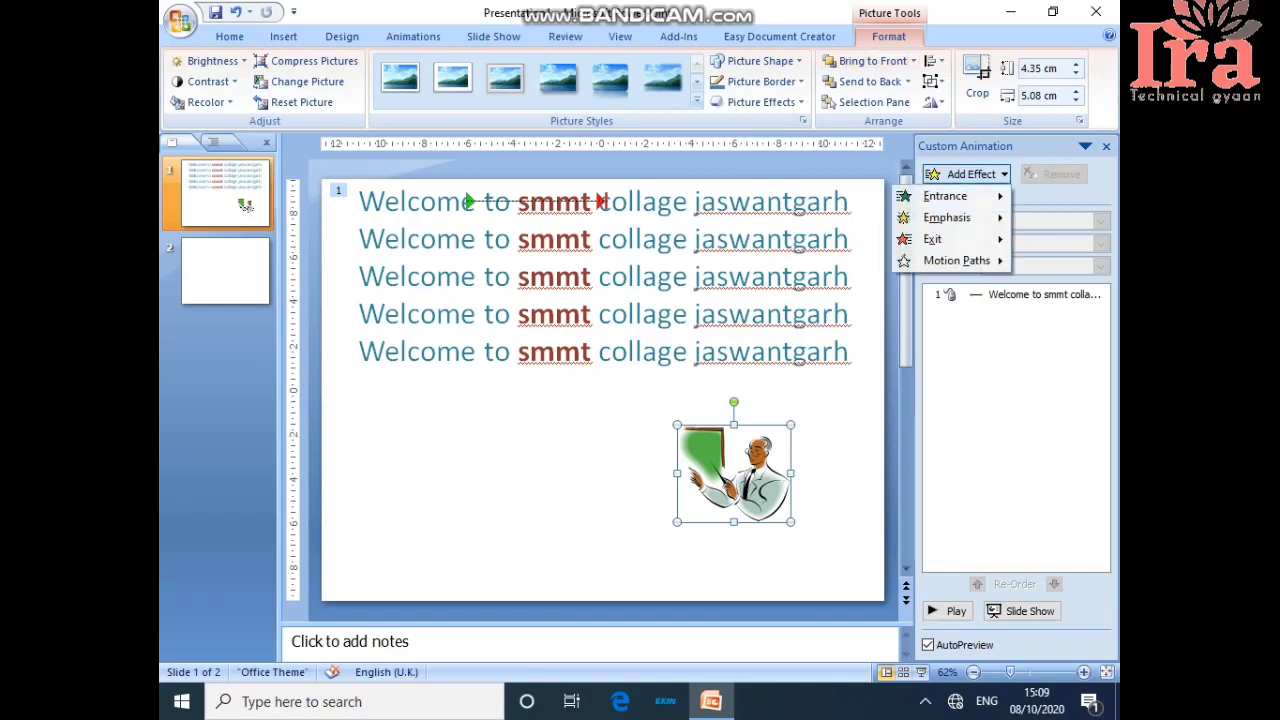
mouse_move(945, 196)
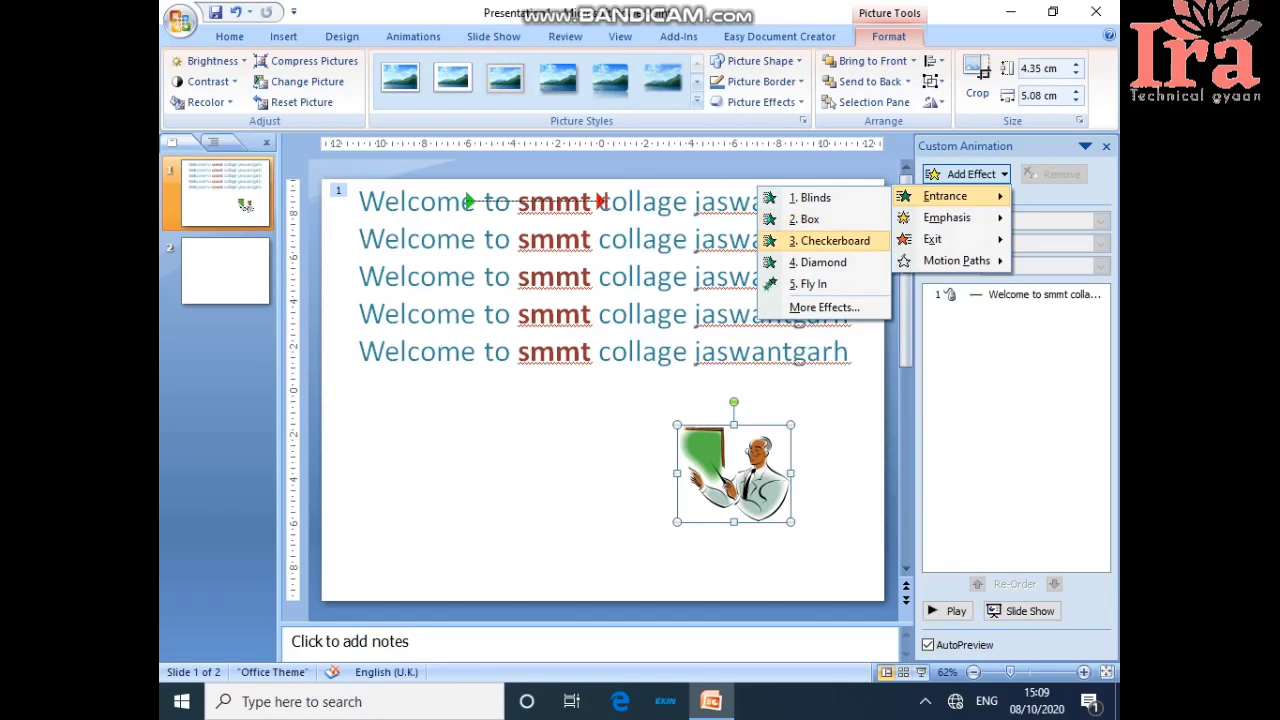
left_click(824, 307)
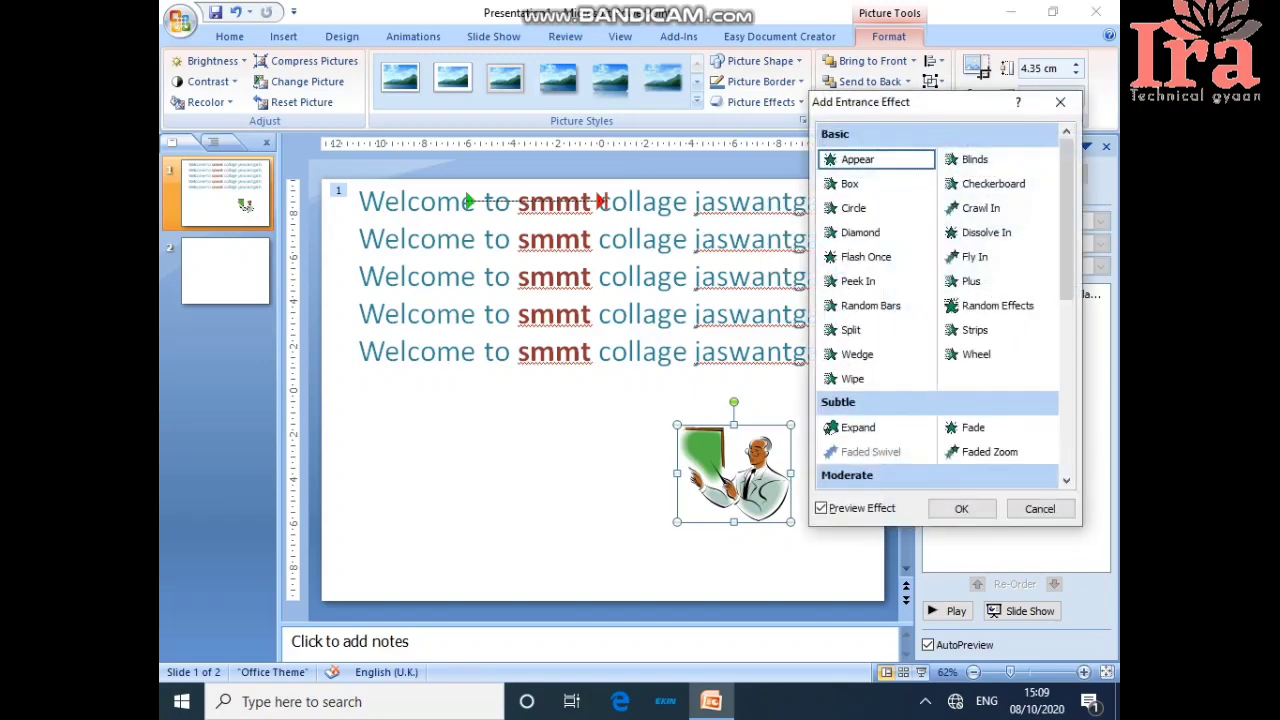
left_click(975, 160)
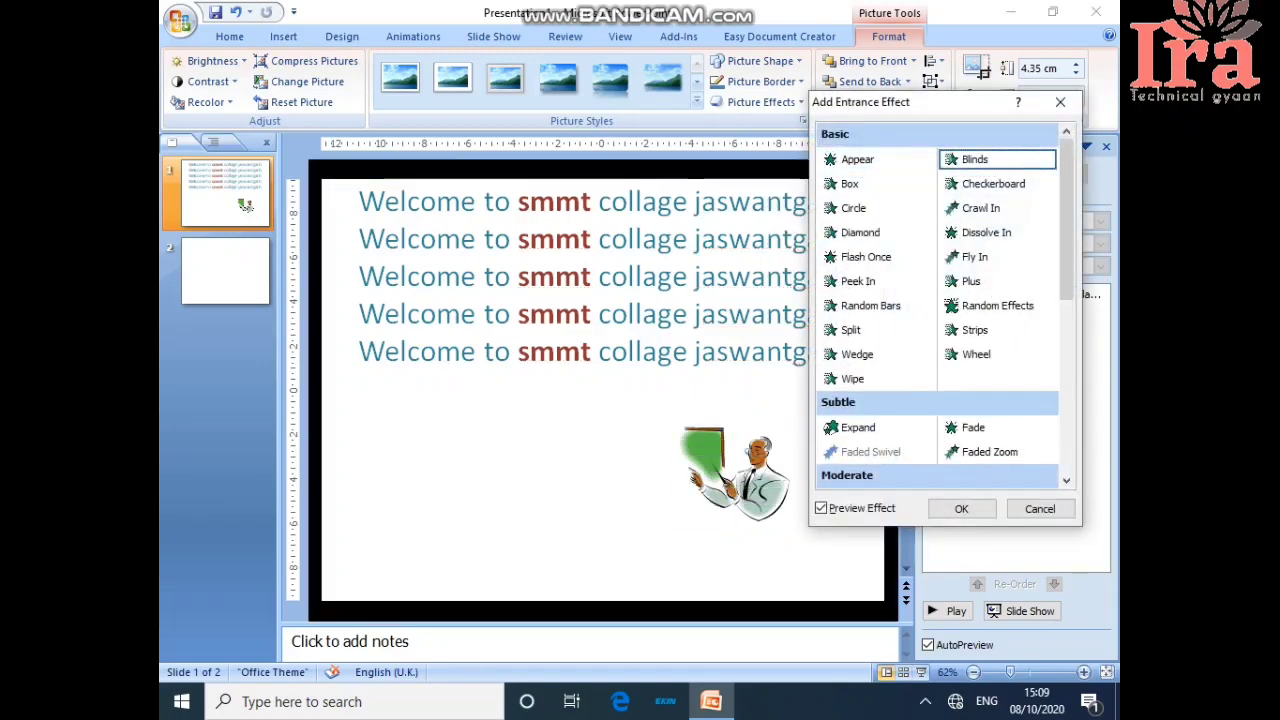
left_click(961, 509)
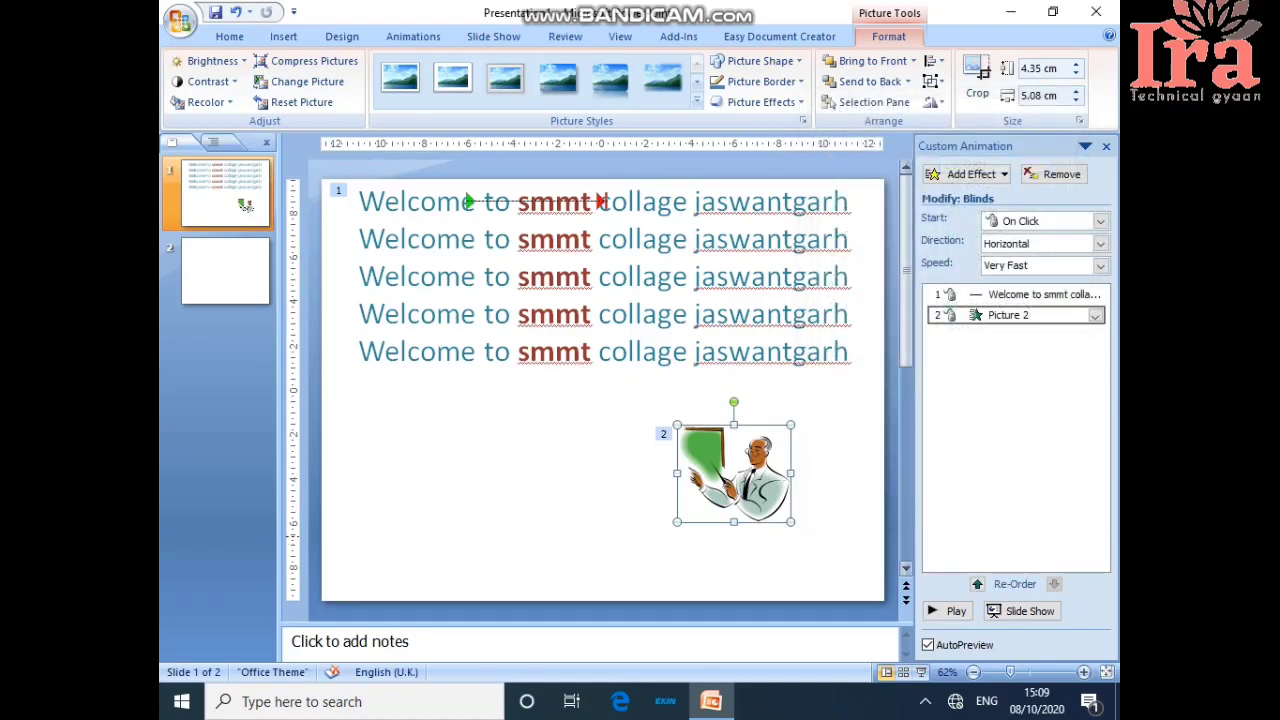
left_click_drag(737, 485, 746, 463)
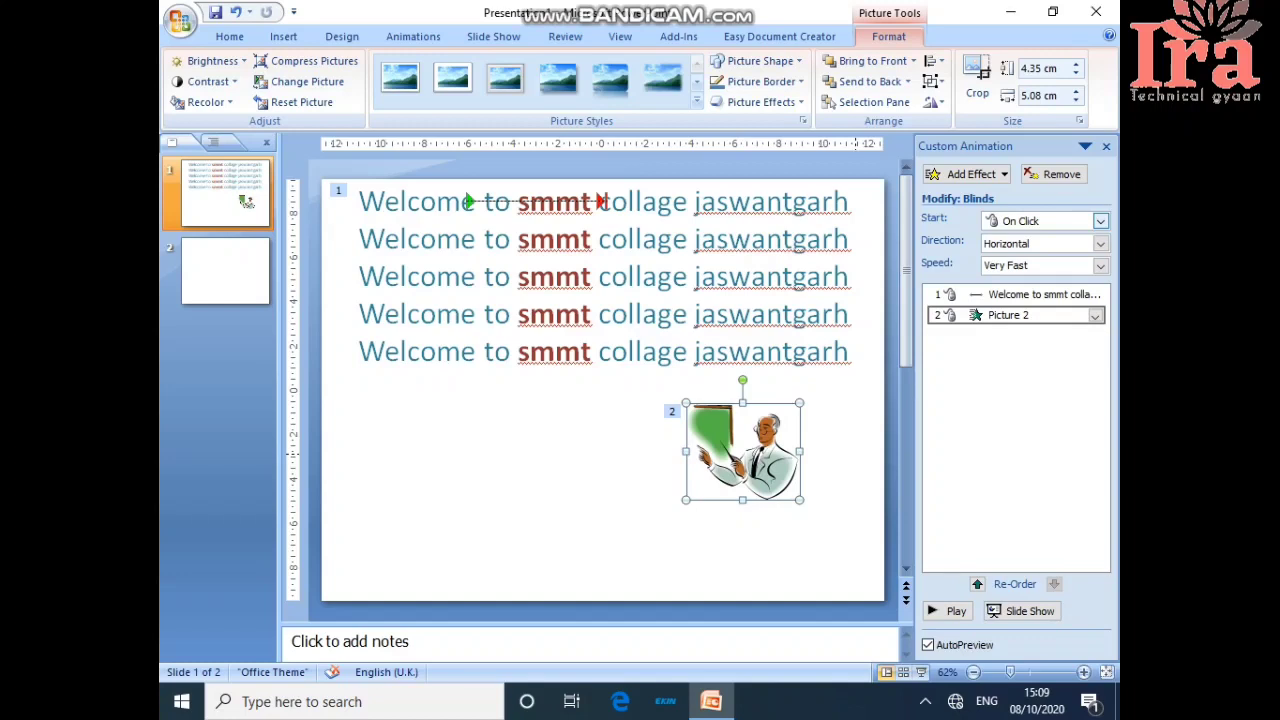
Step: Set the clip art's Blinds effect to start With Previous at Slow speed
left_click(1100, 221)
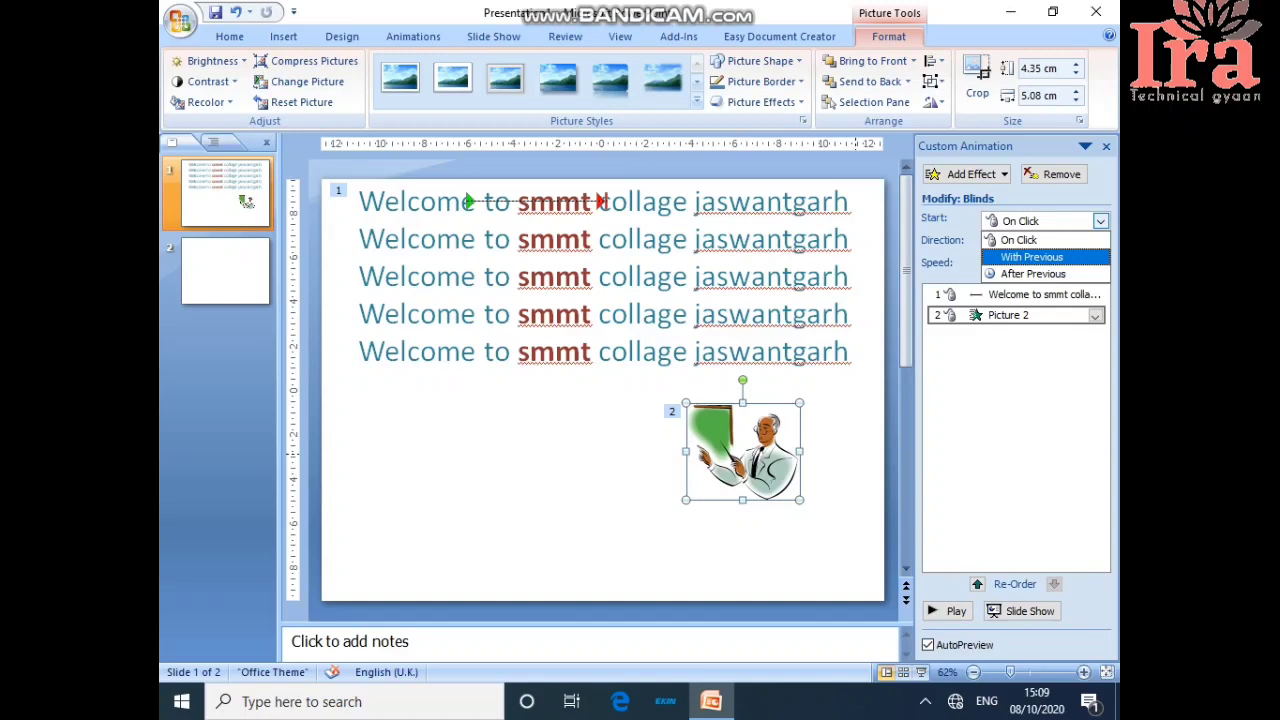
left_click(1032, 257)
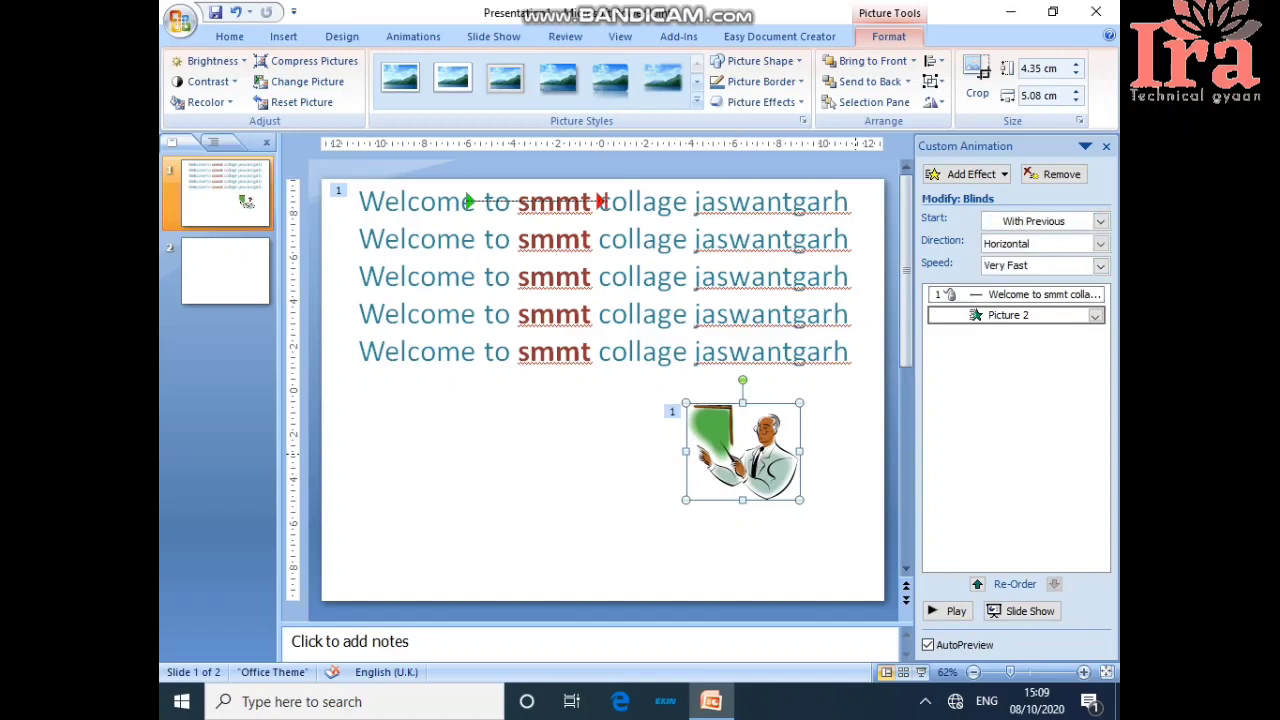
left_click(1100, 265)
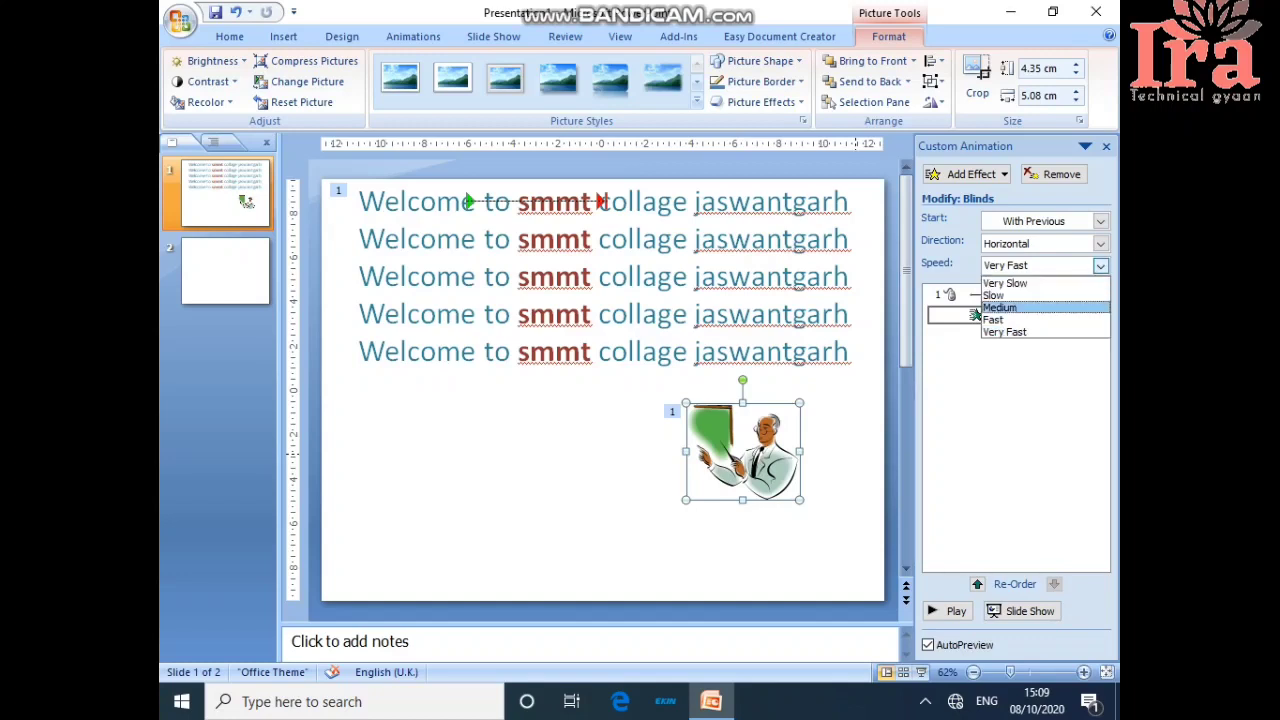
left_click(995, 295)
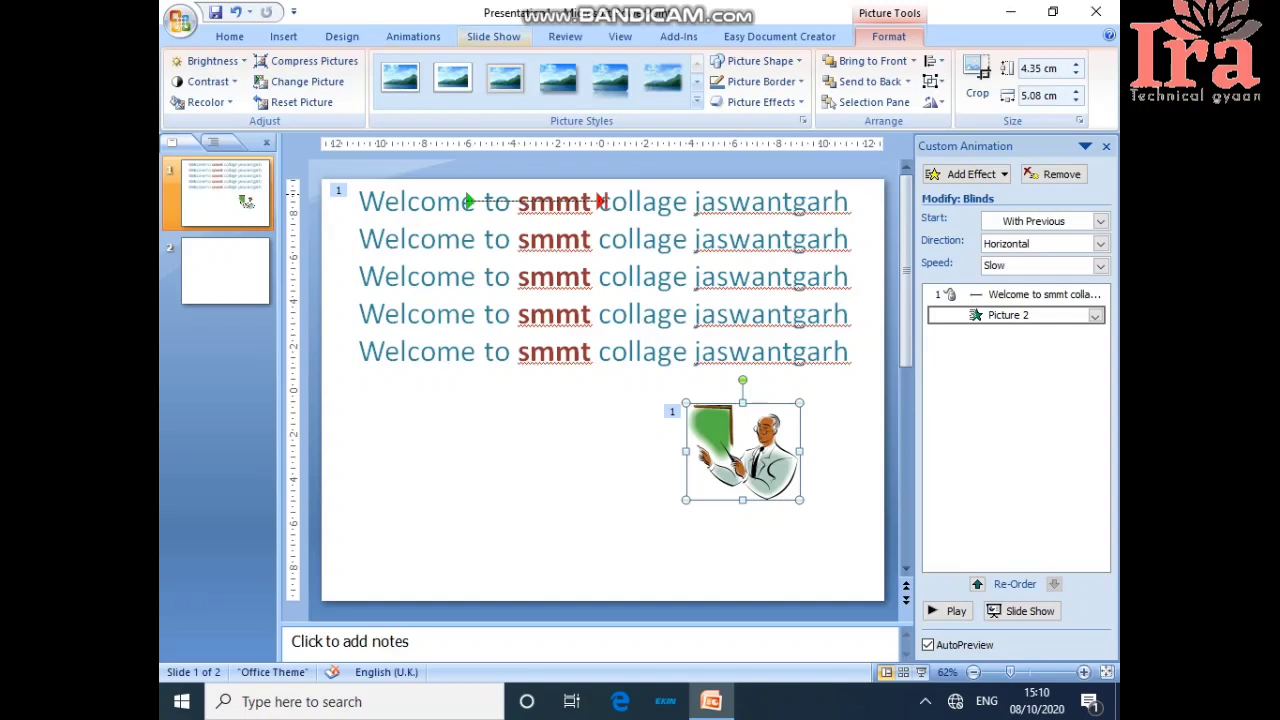
Step: Play the slide show from the beginning to preview the animations, and exit it
left_click(493, 36)
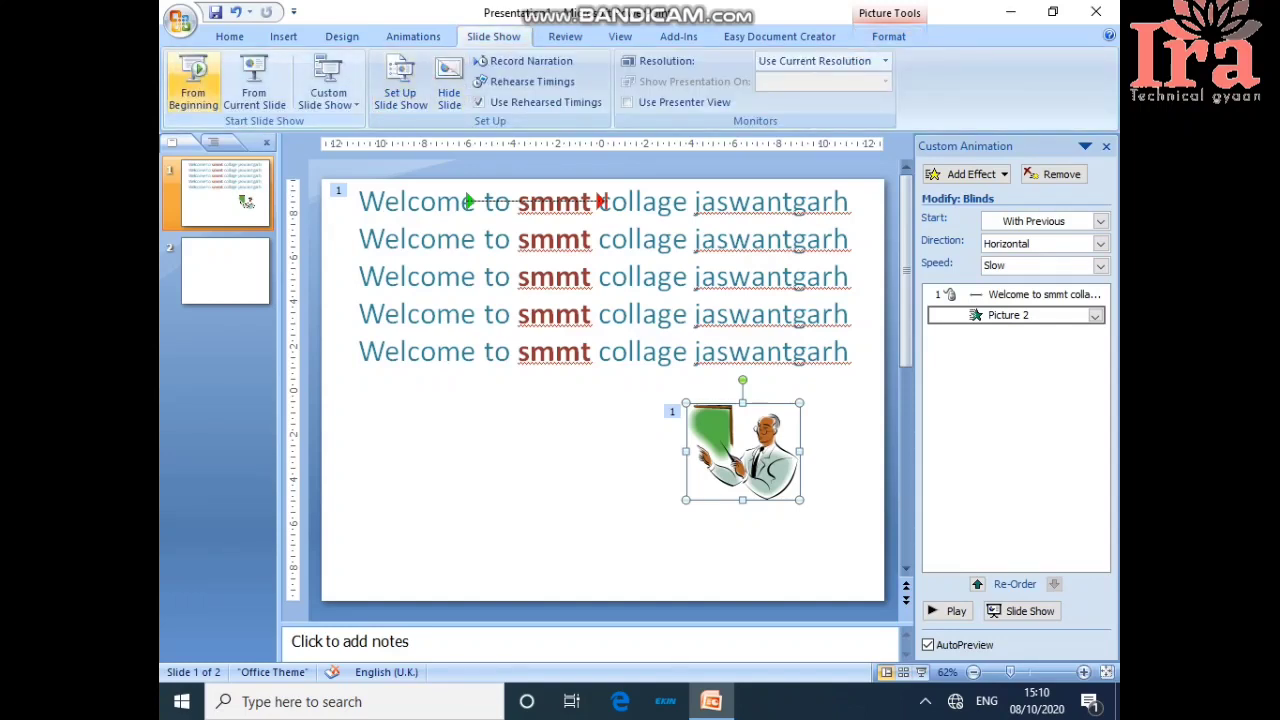
left_click(193, 80)
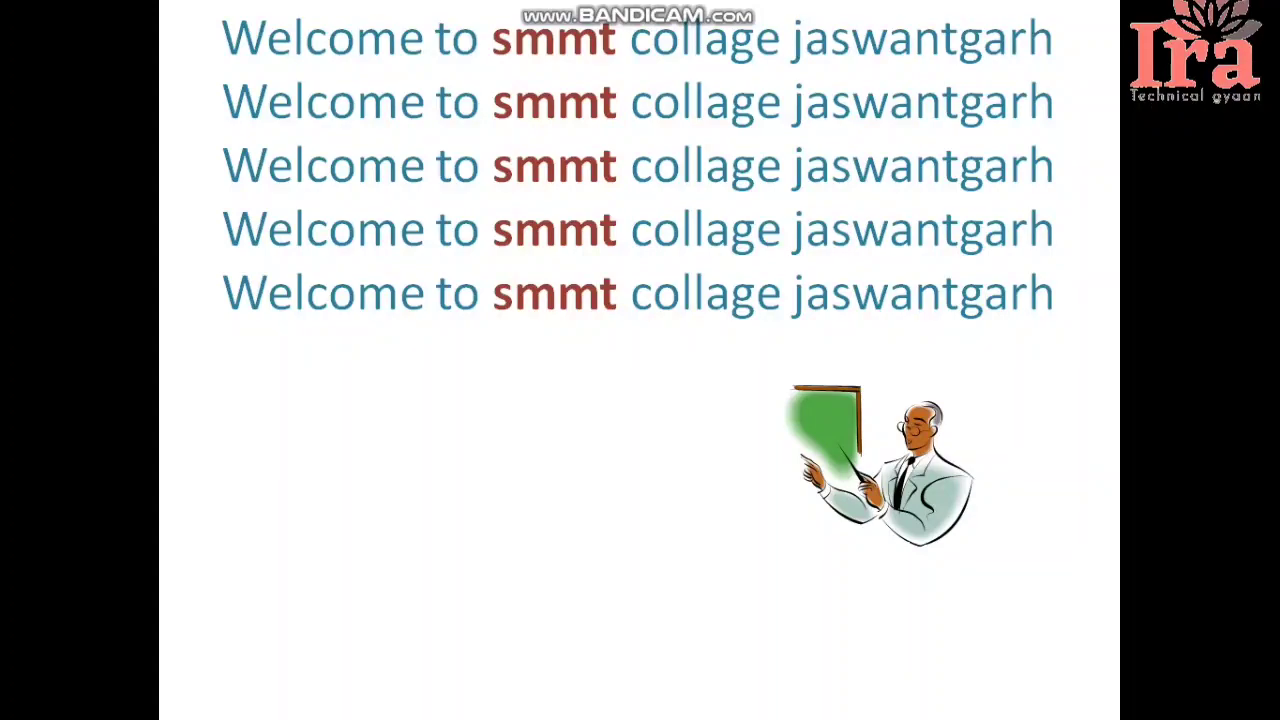
key("Escape")
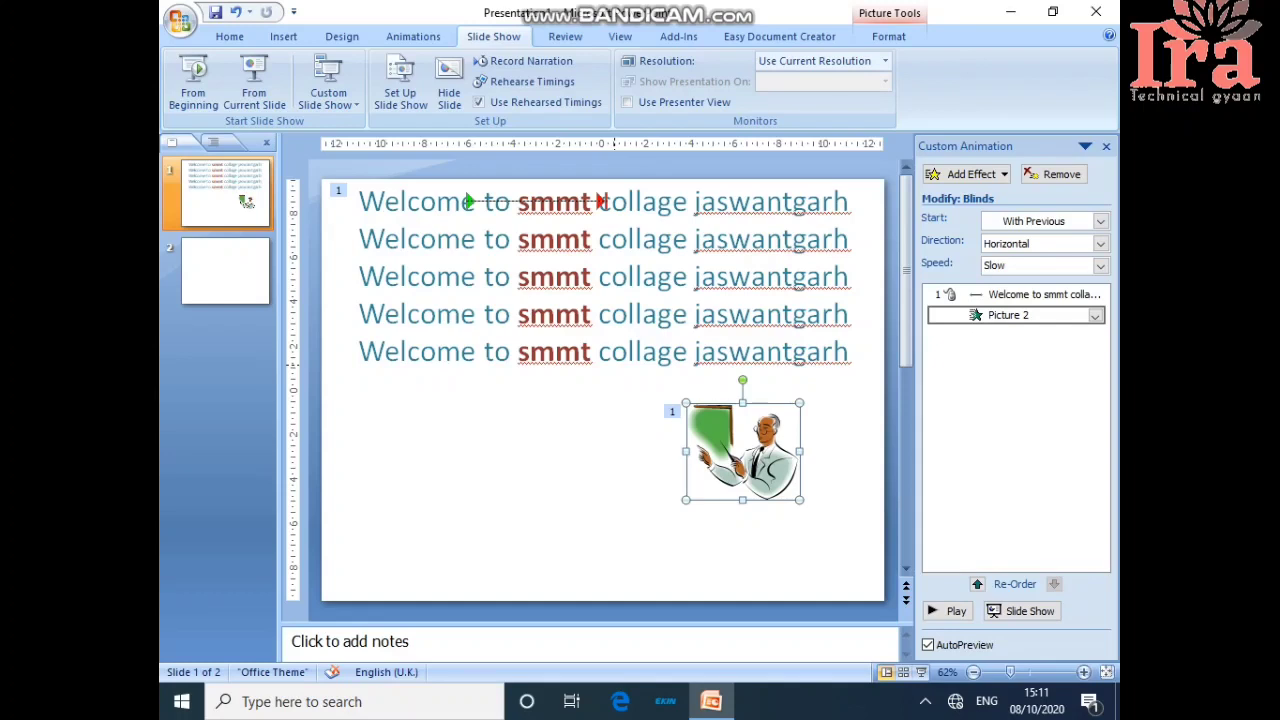
Step: Save the presentation to the Desktop as Presentation1 in the PowerPoint Presentation format
key("ctrl+s")
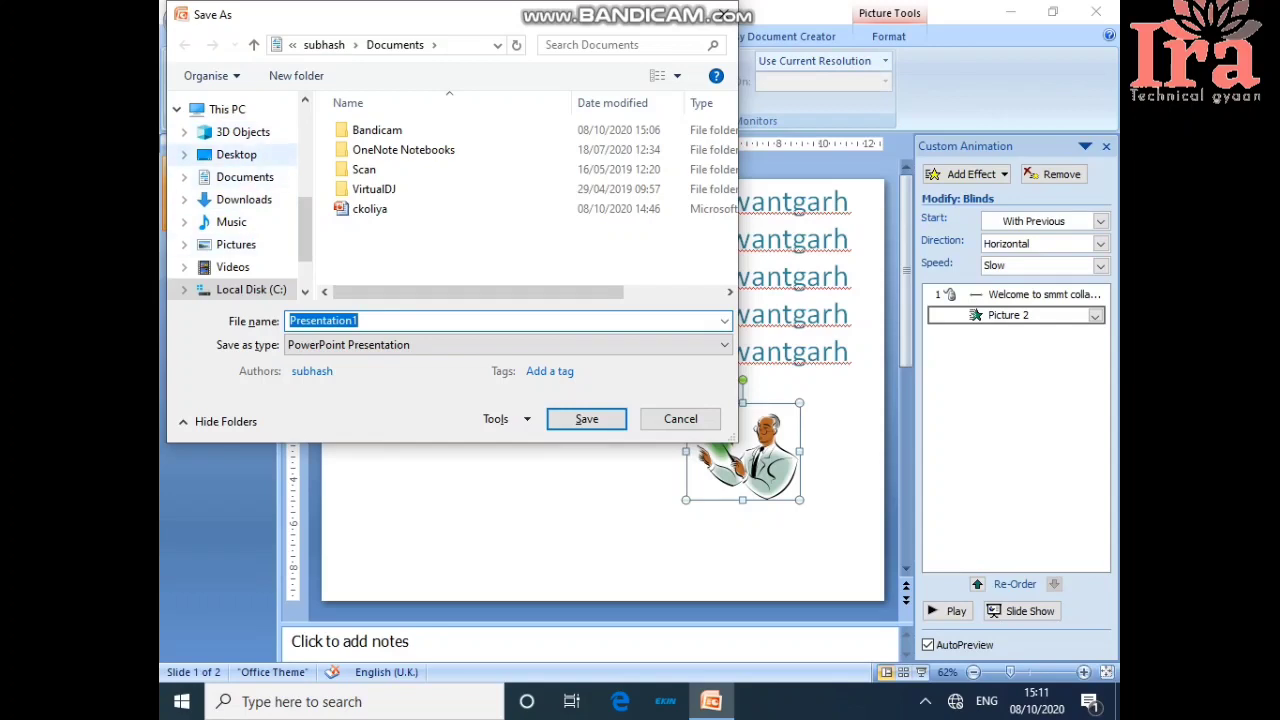
left_click(236, 154)
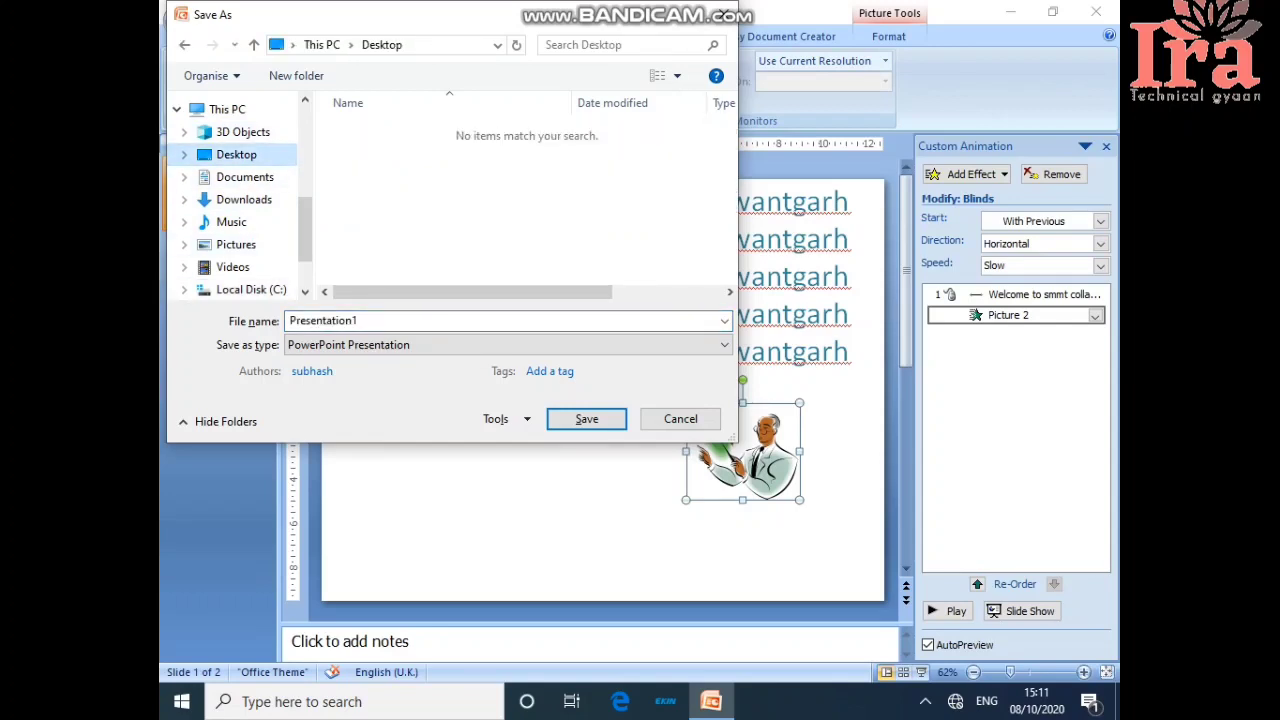
left_click(420, 321)
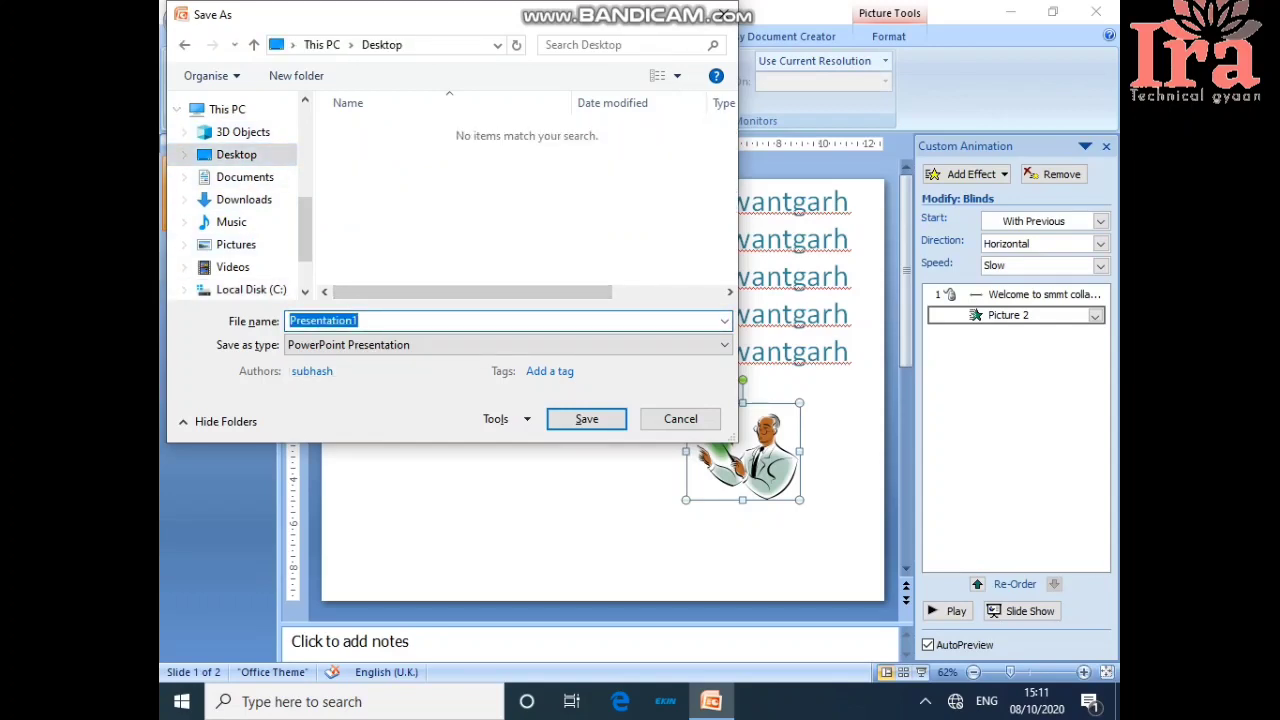
left_click(362, 321)
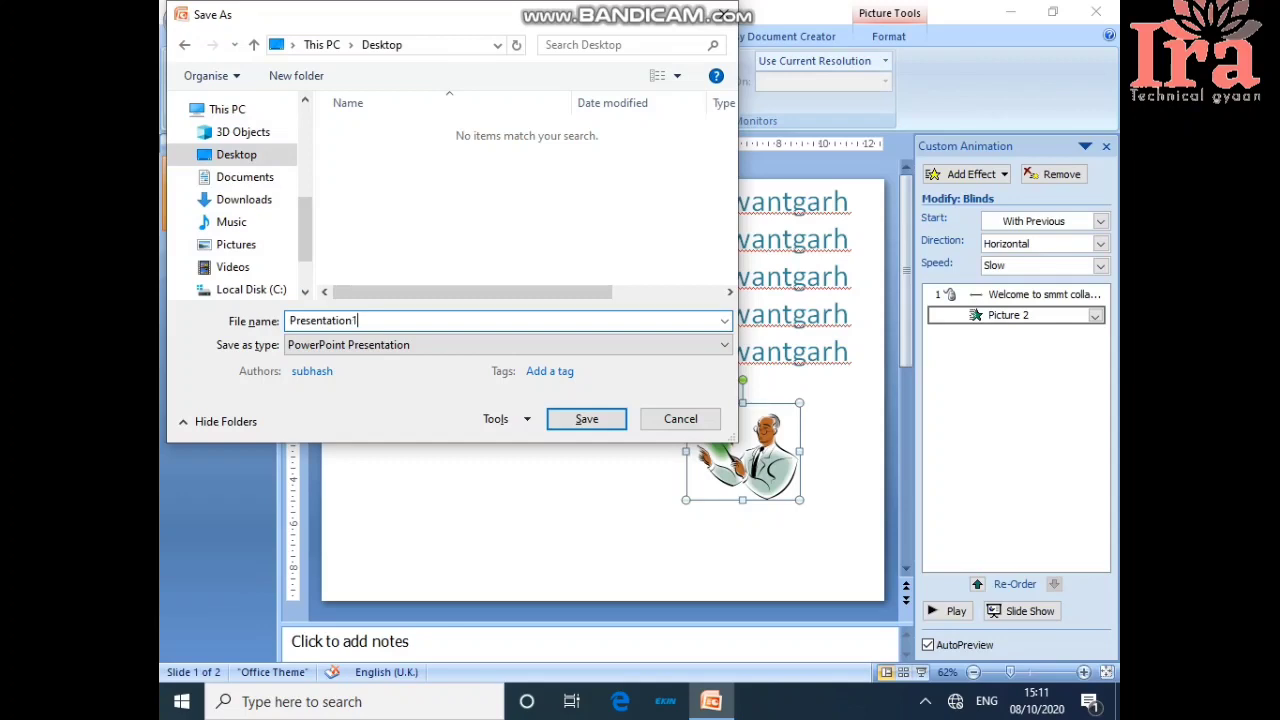
key("Return")
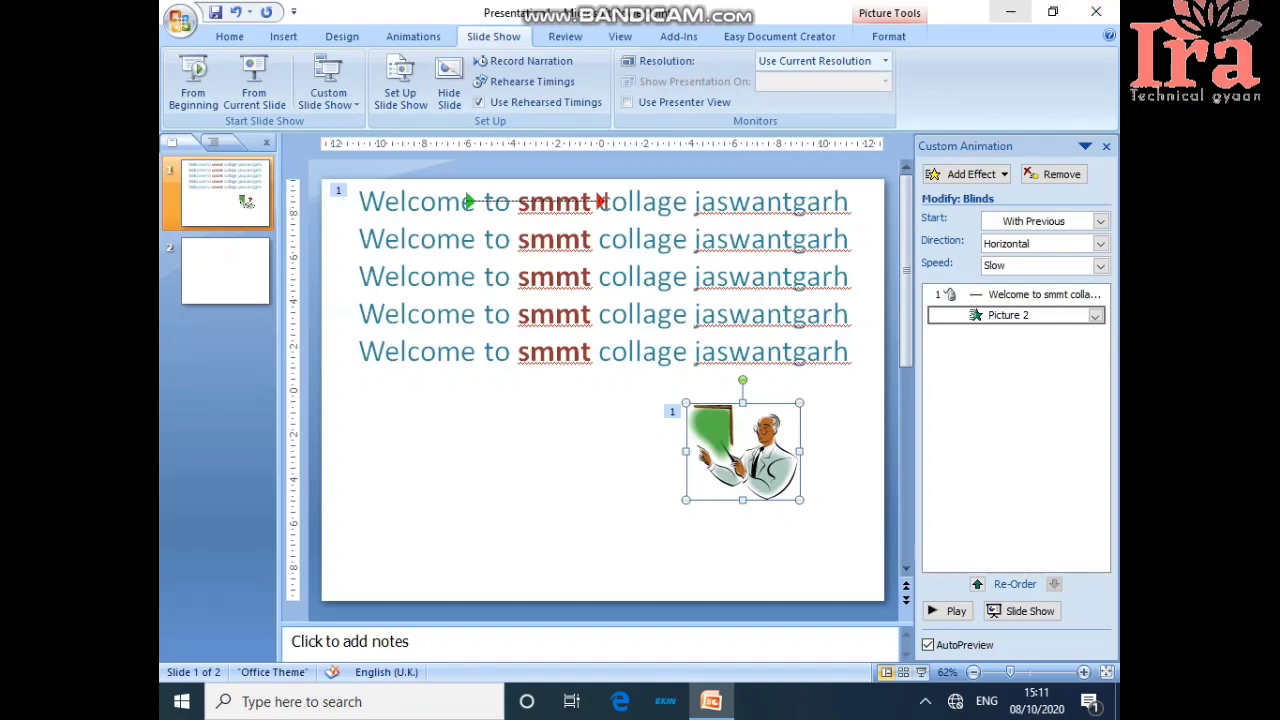
Step: Close the saved presentation and start Microsoft Office PowerPoint 2007 again
left_click(1096, 11)
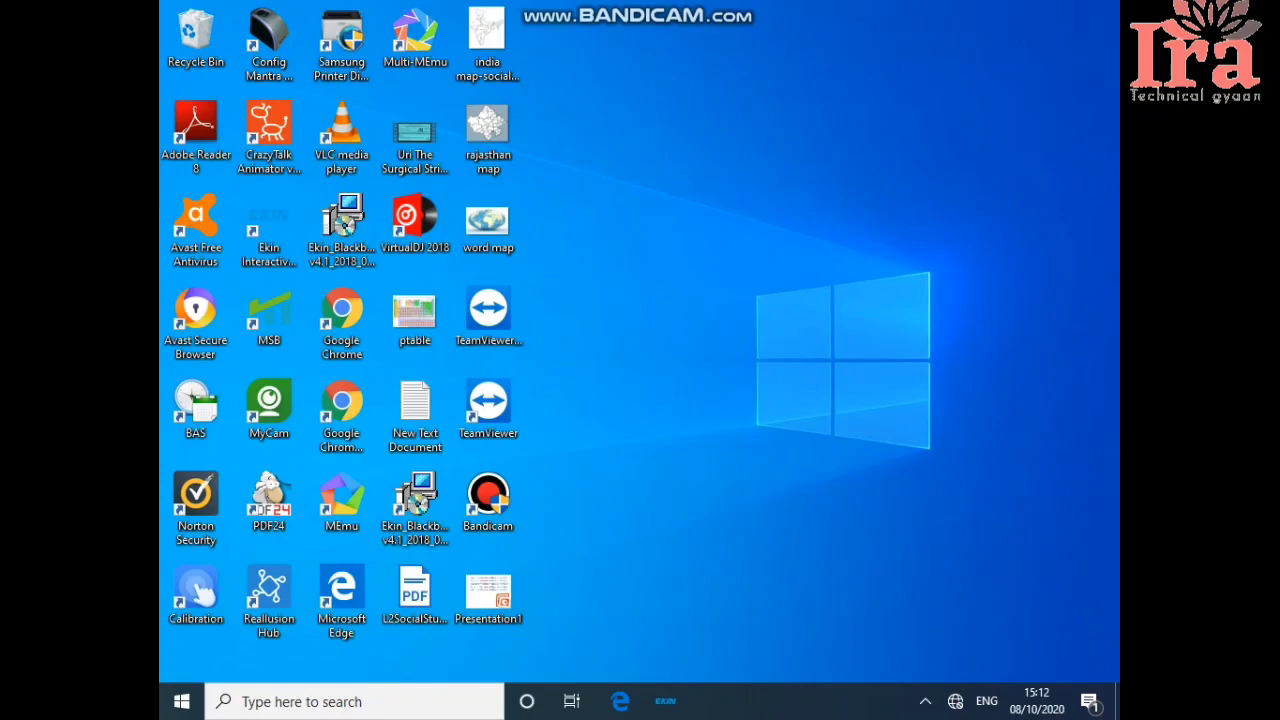
key("super")
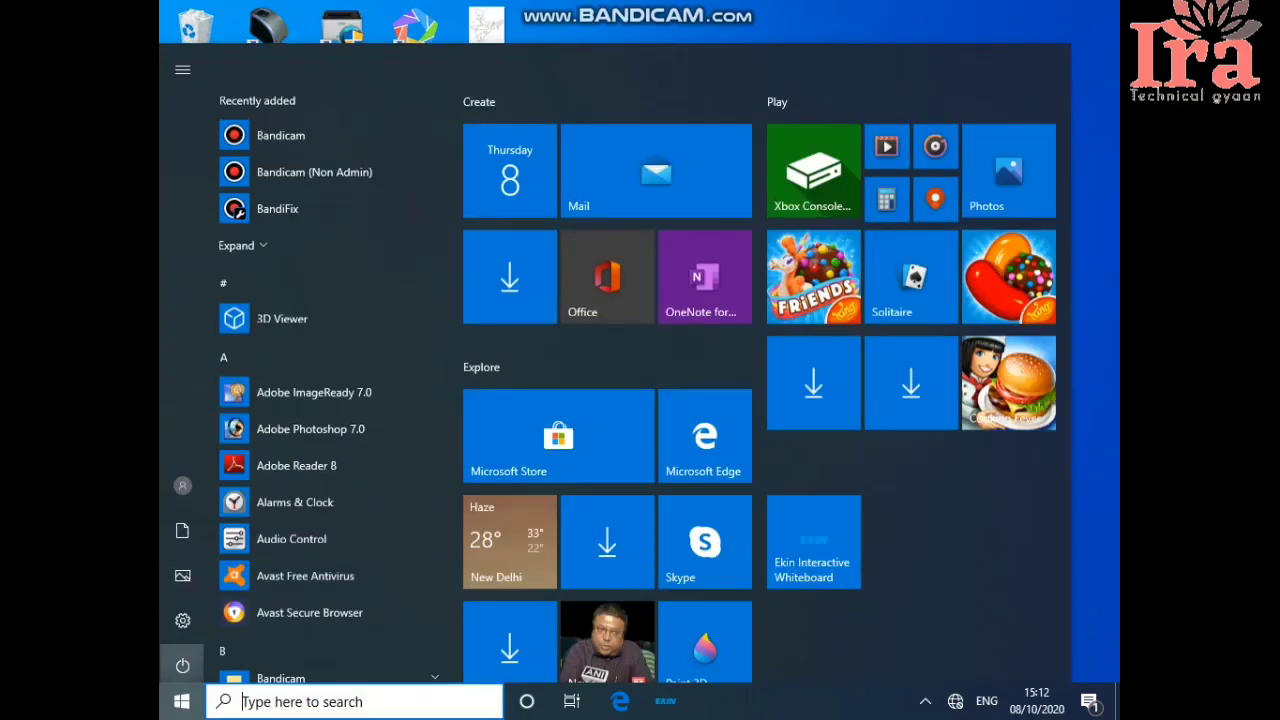
scroll(330, 445, "down", 15)
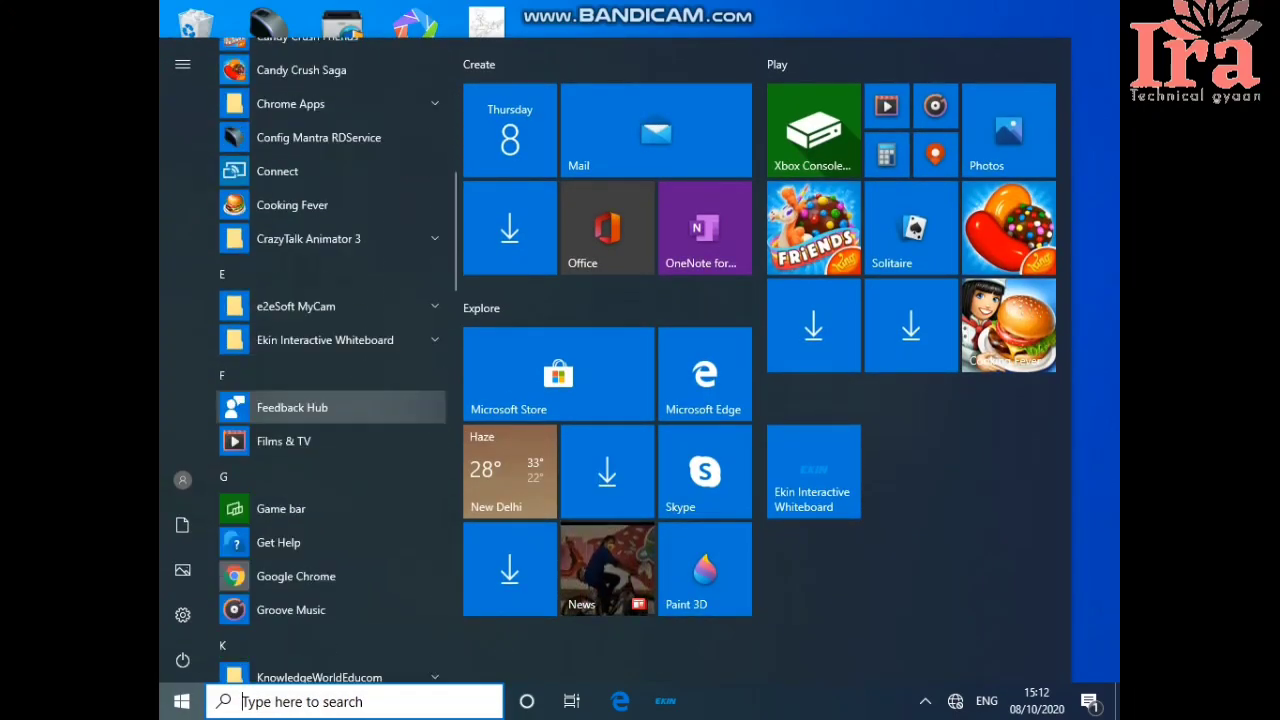
left_click(296, 424)
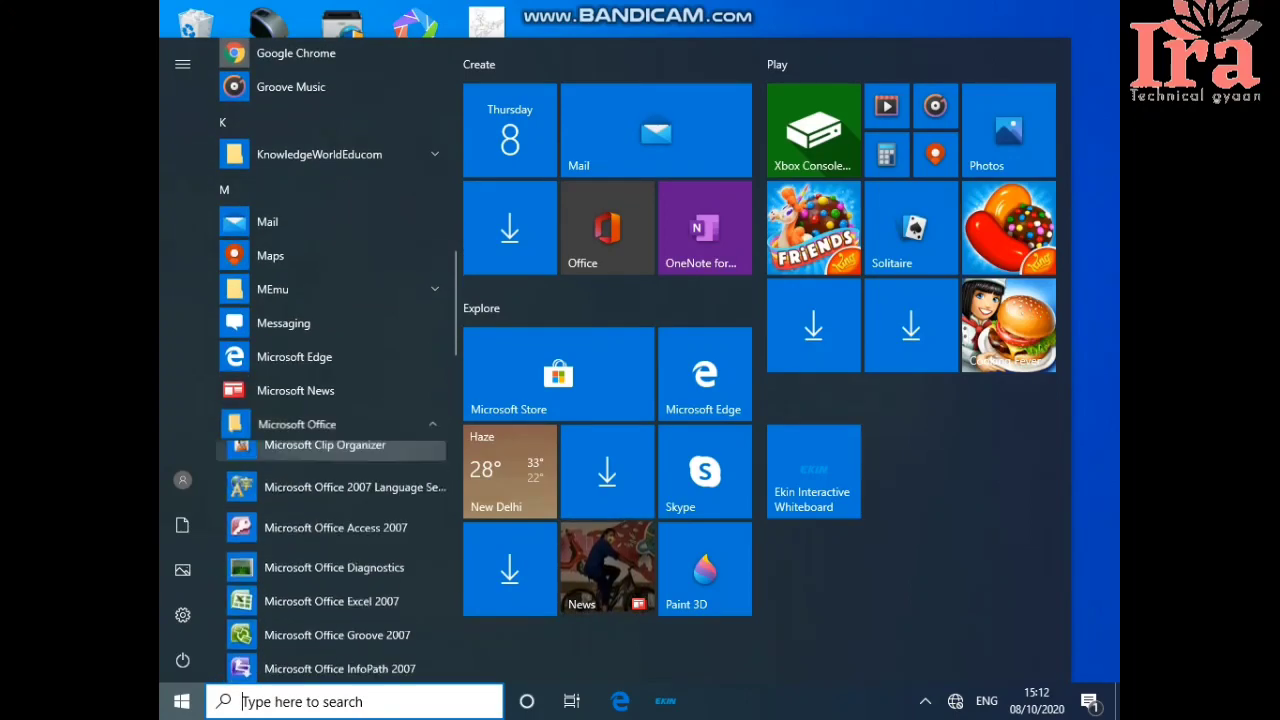
scroll(330, 424, "down", 3)
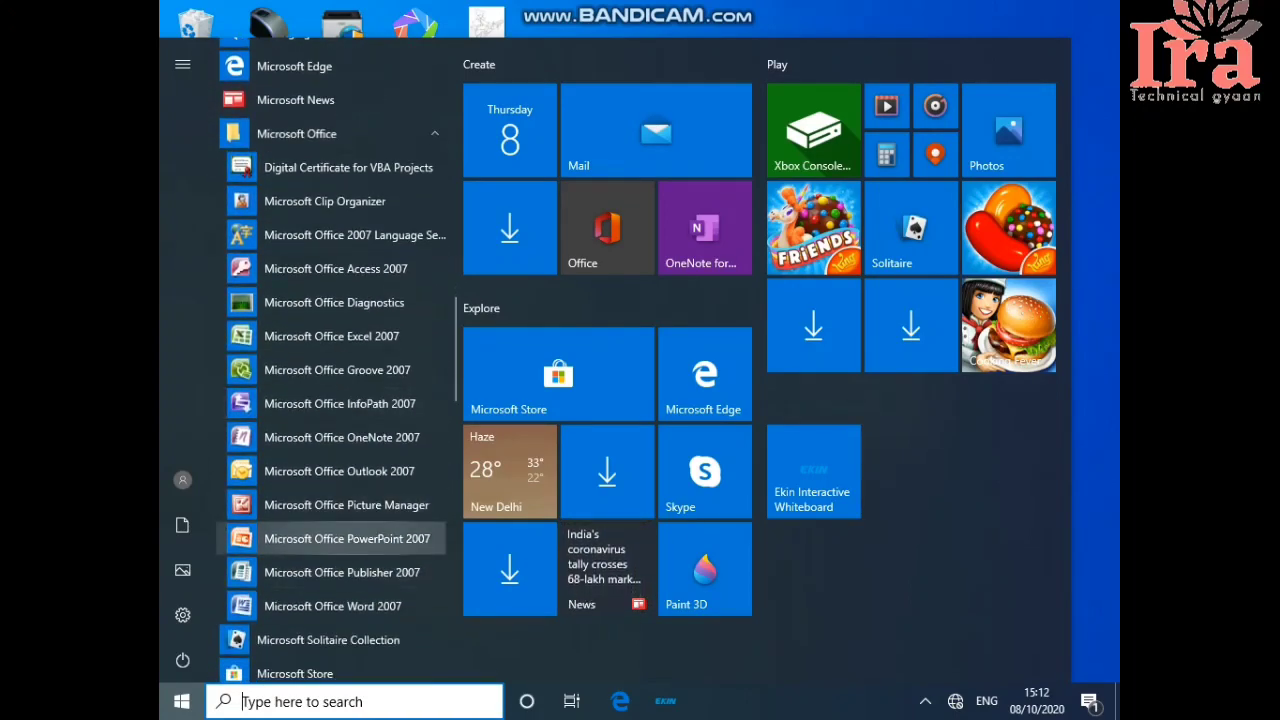
left_click(346, 538)
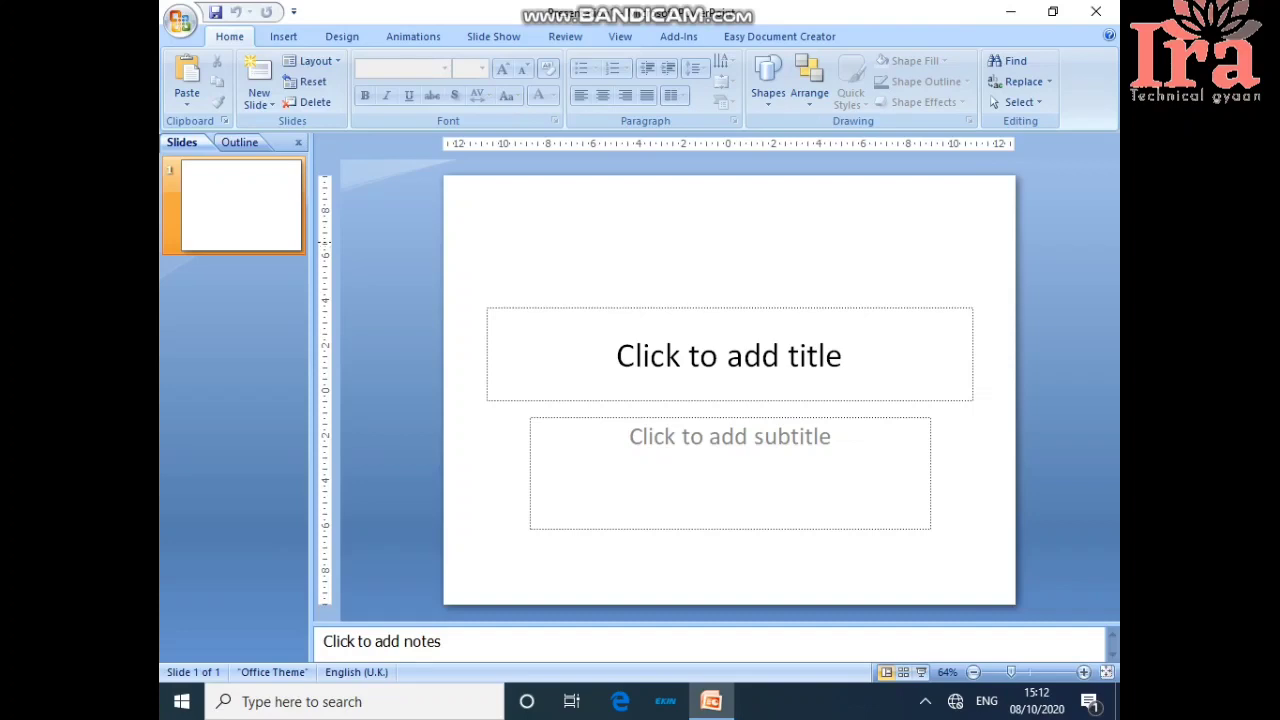
Step: Open the Presentation1 file from the Desktop
left_click(180, 21)
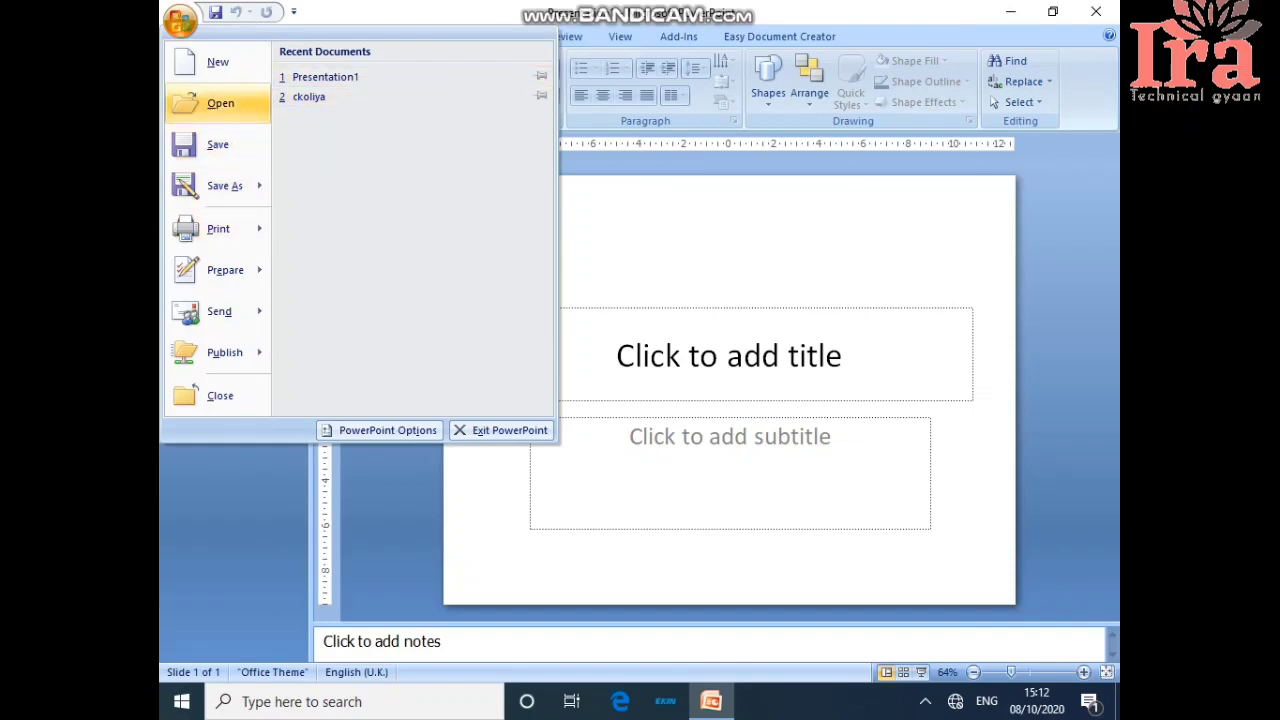
left_click(220, 103)
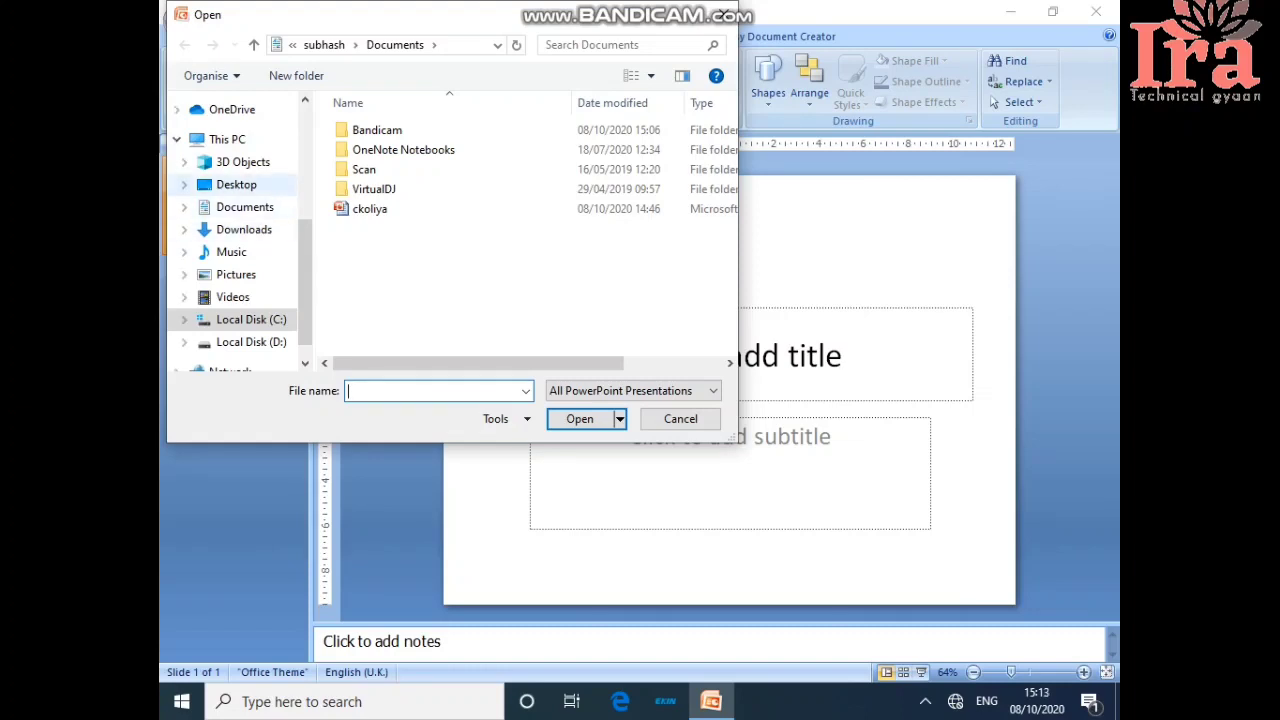
left_click(237, 185)
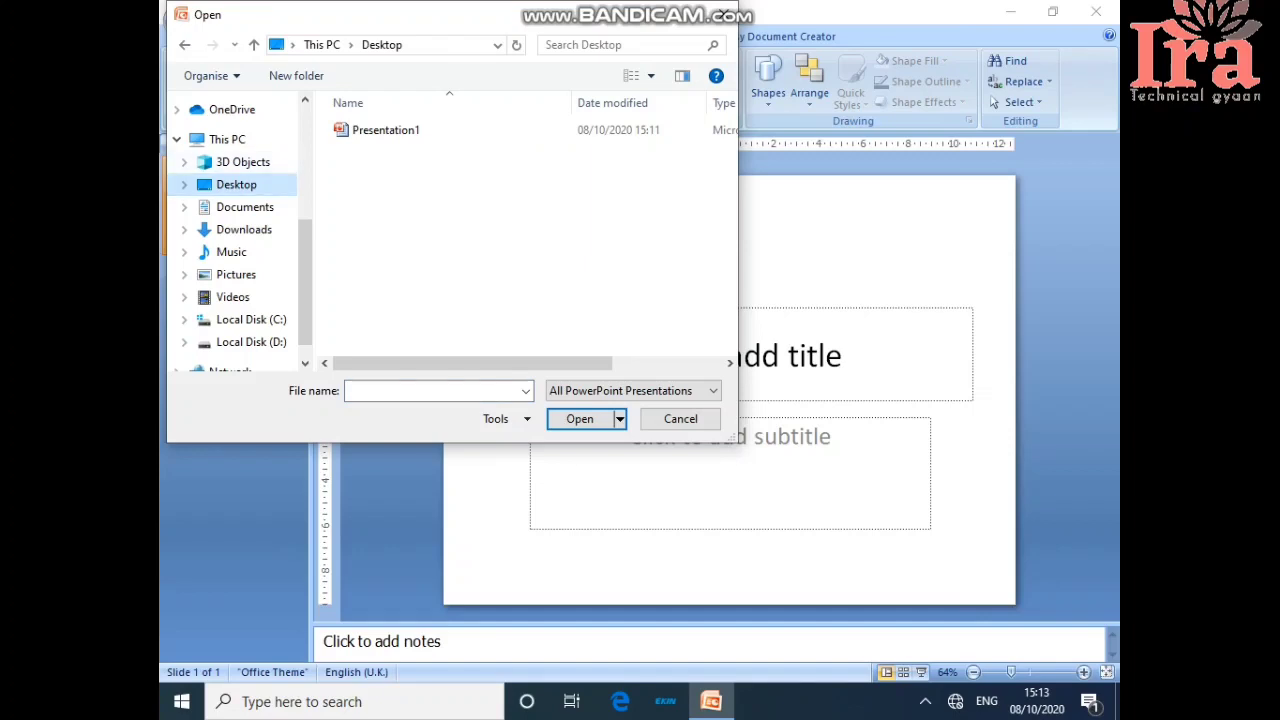
left_click(385, 130)
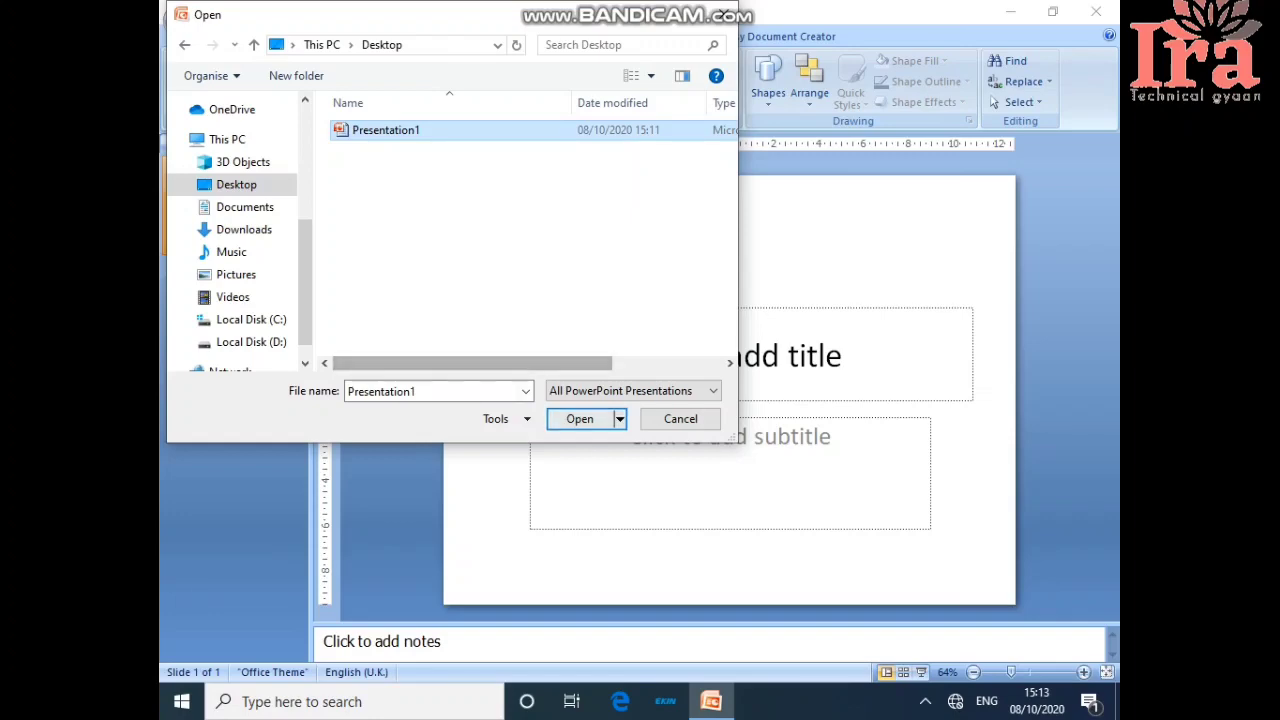
left_click(580, 419)
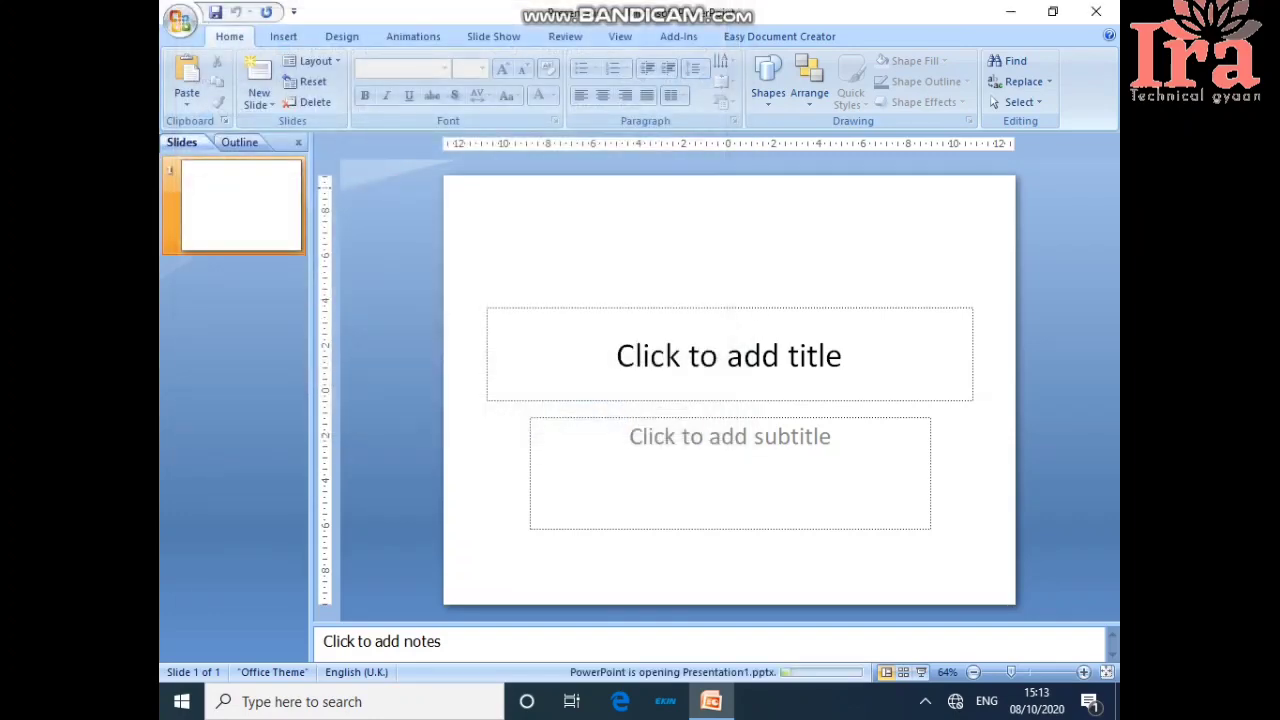